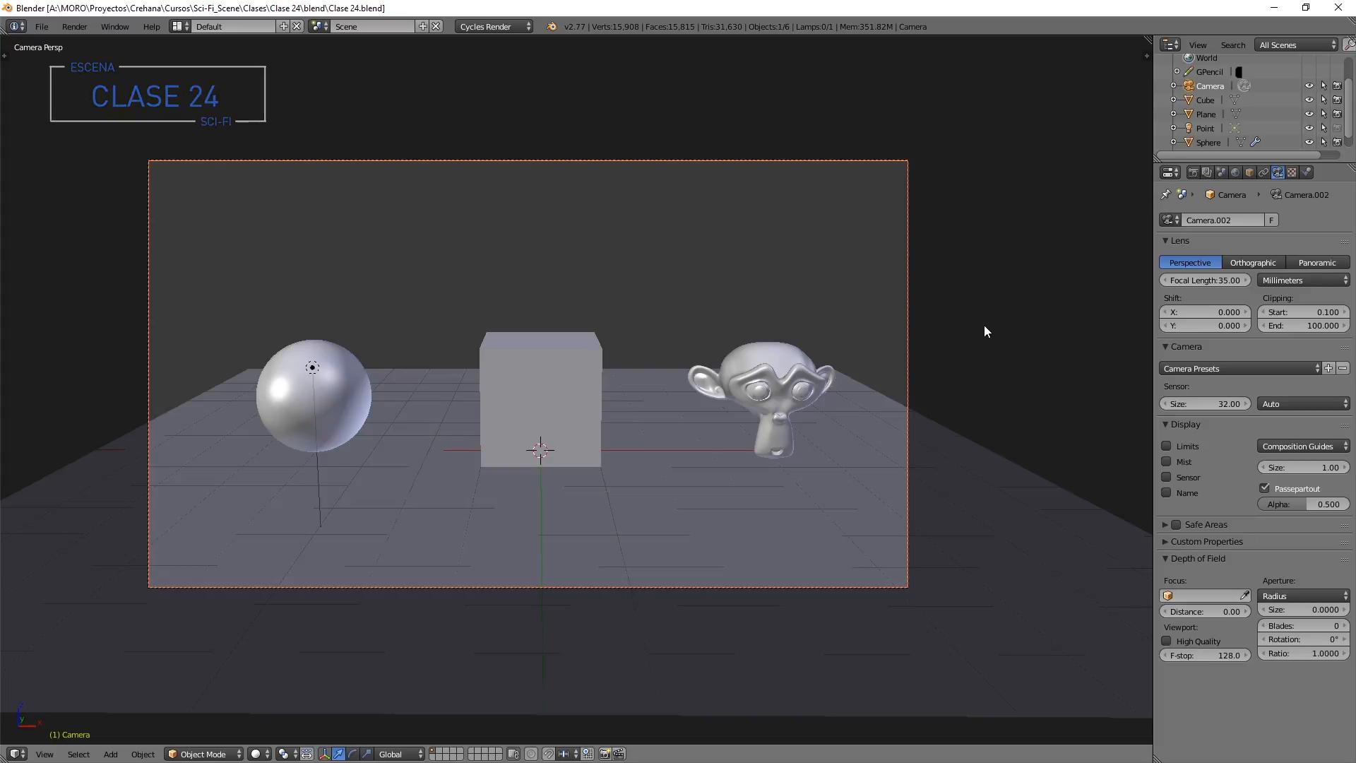
- Create a new material on the centre cube and name it Cubo
{"action": "right_click", "coordinate": [563, 378]}
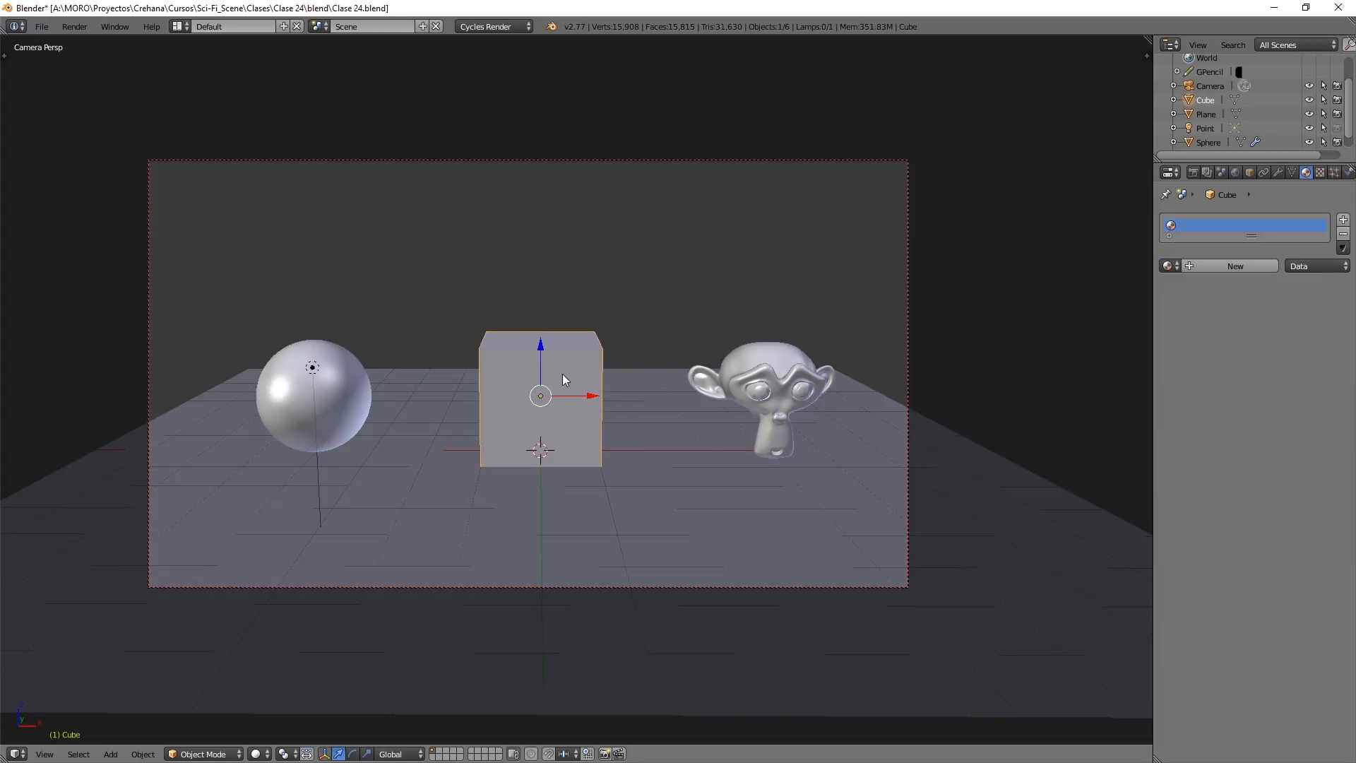
{"action": "left_click", "coordinate": [1215, 265]}
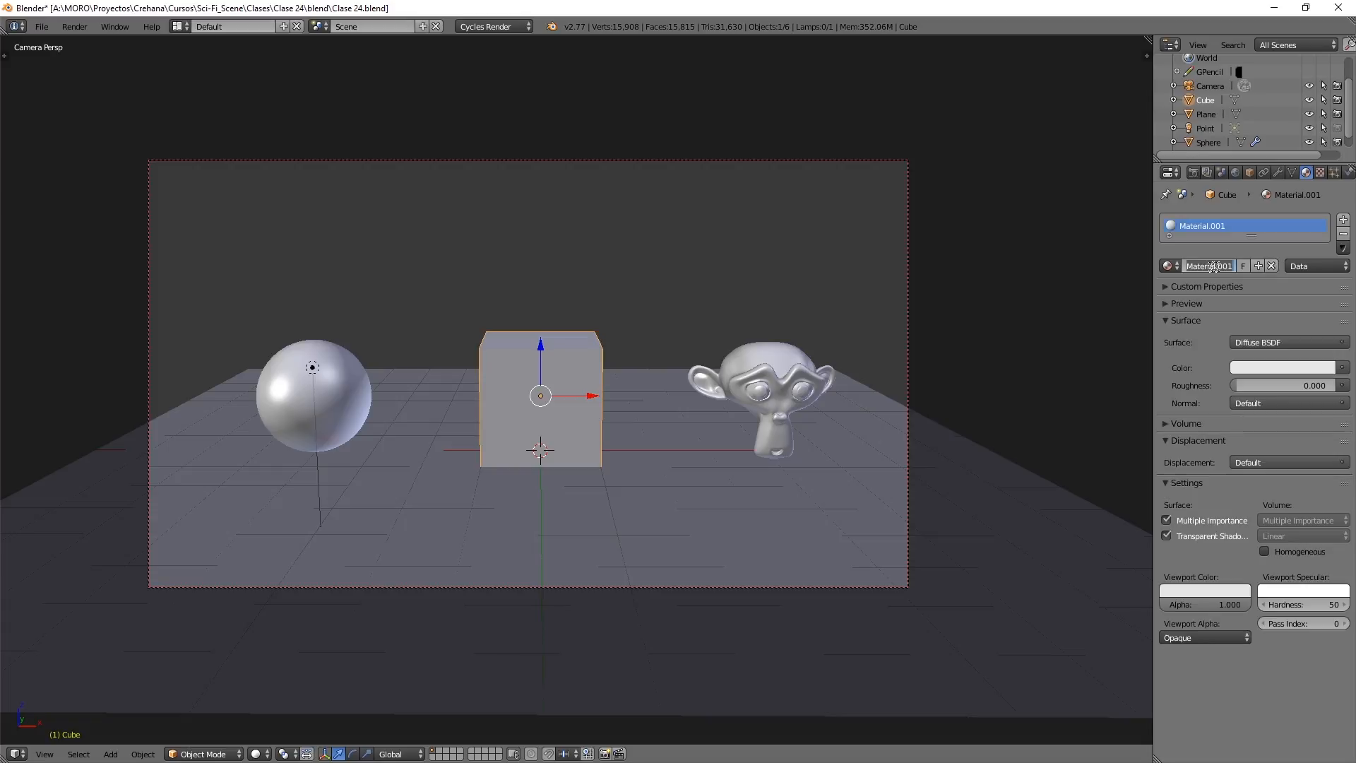
{"action": "left_click", "coordinate": [1213, 266]}
{"action": "type", "text": "Cubo"}
{"action": "key", "text": "Return"}
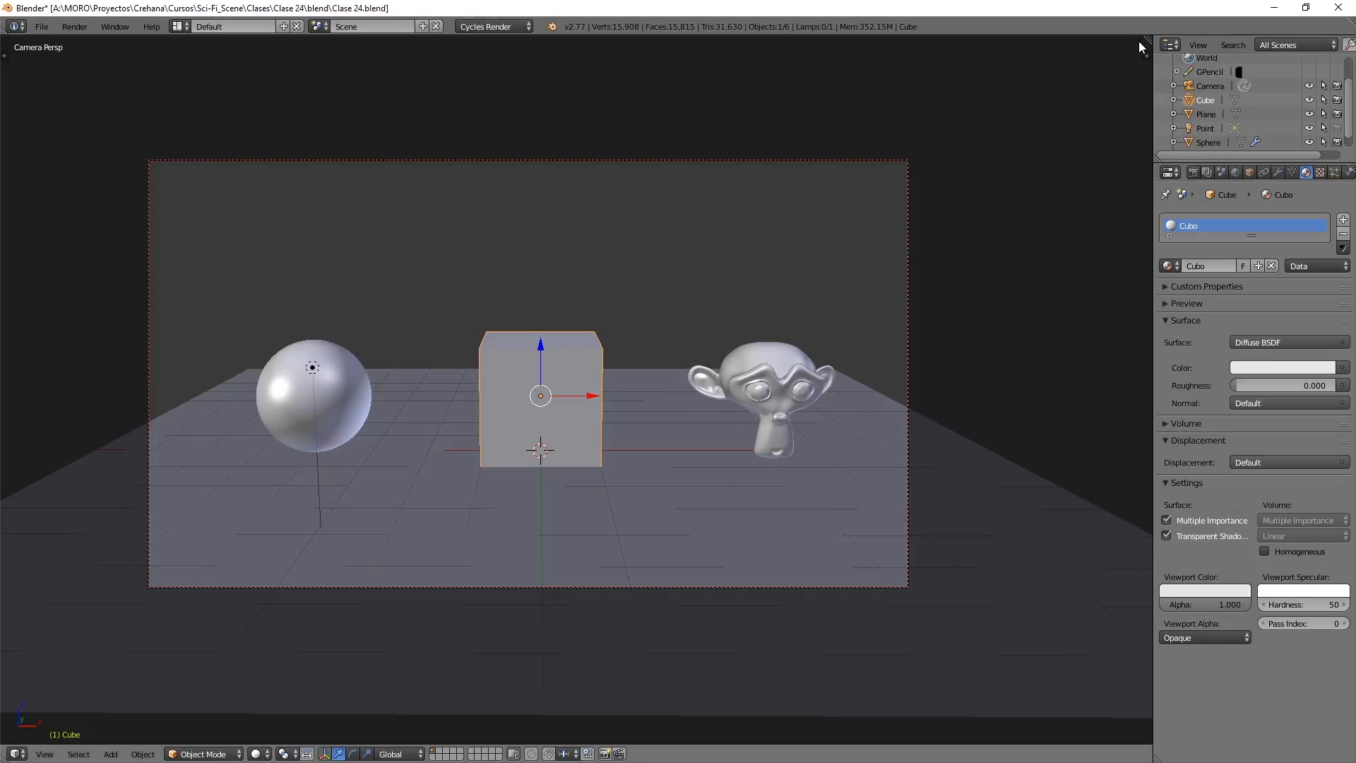
- Split the 3D view horizontally and turn the upper area into a Node Editor
{"action": "left_click_drag", "start_coordinate": [1145, 41], "coordinate": [1119, 404]}
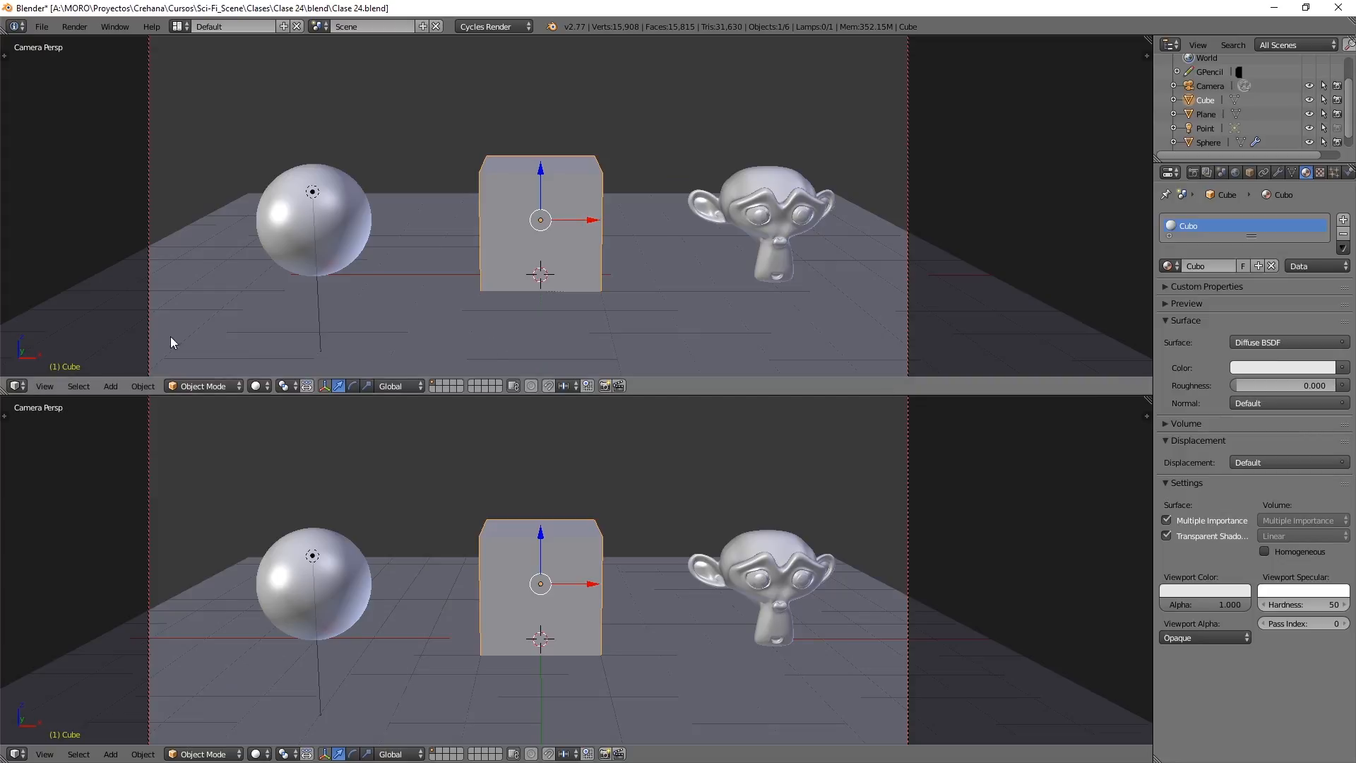
{"action": "left_click", "coordinate": [16, 387]}
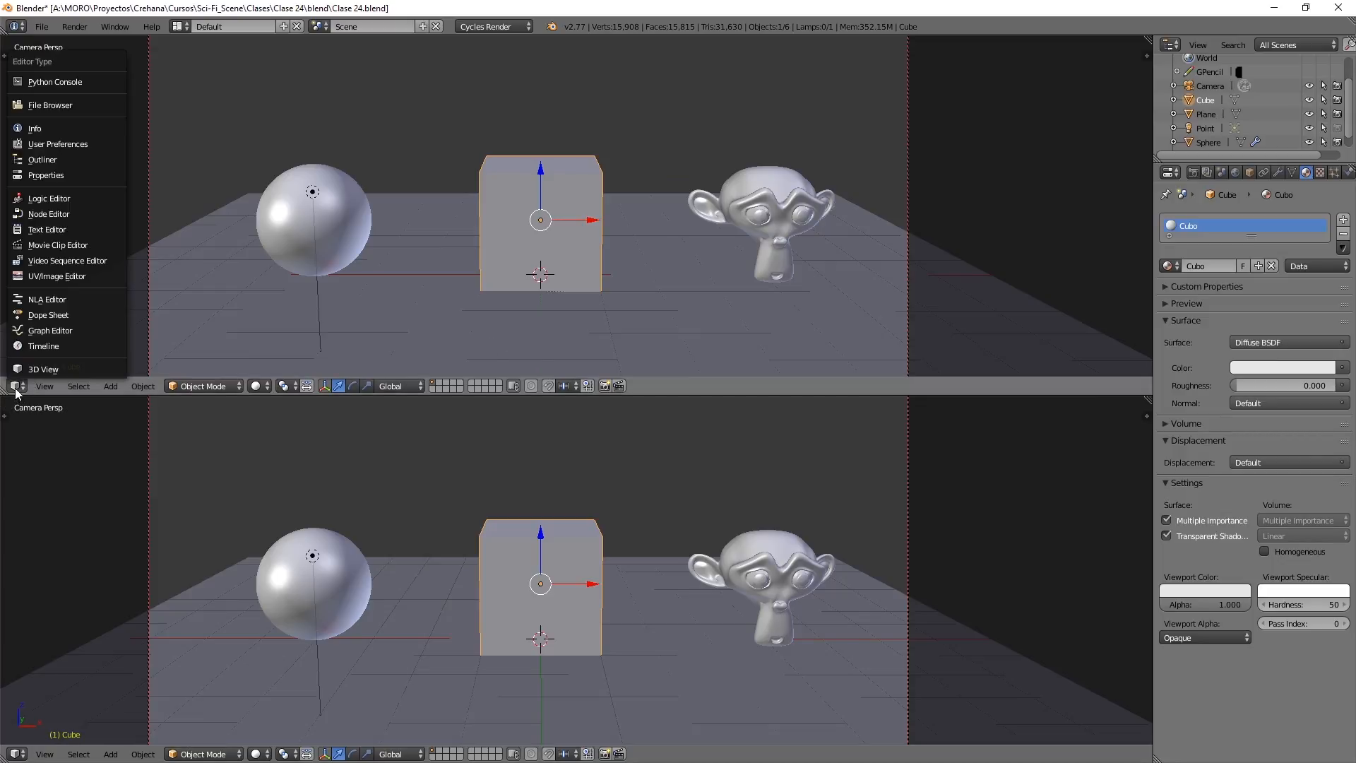
{"action": "left_click", "coordinate": [68, 218]}
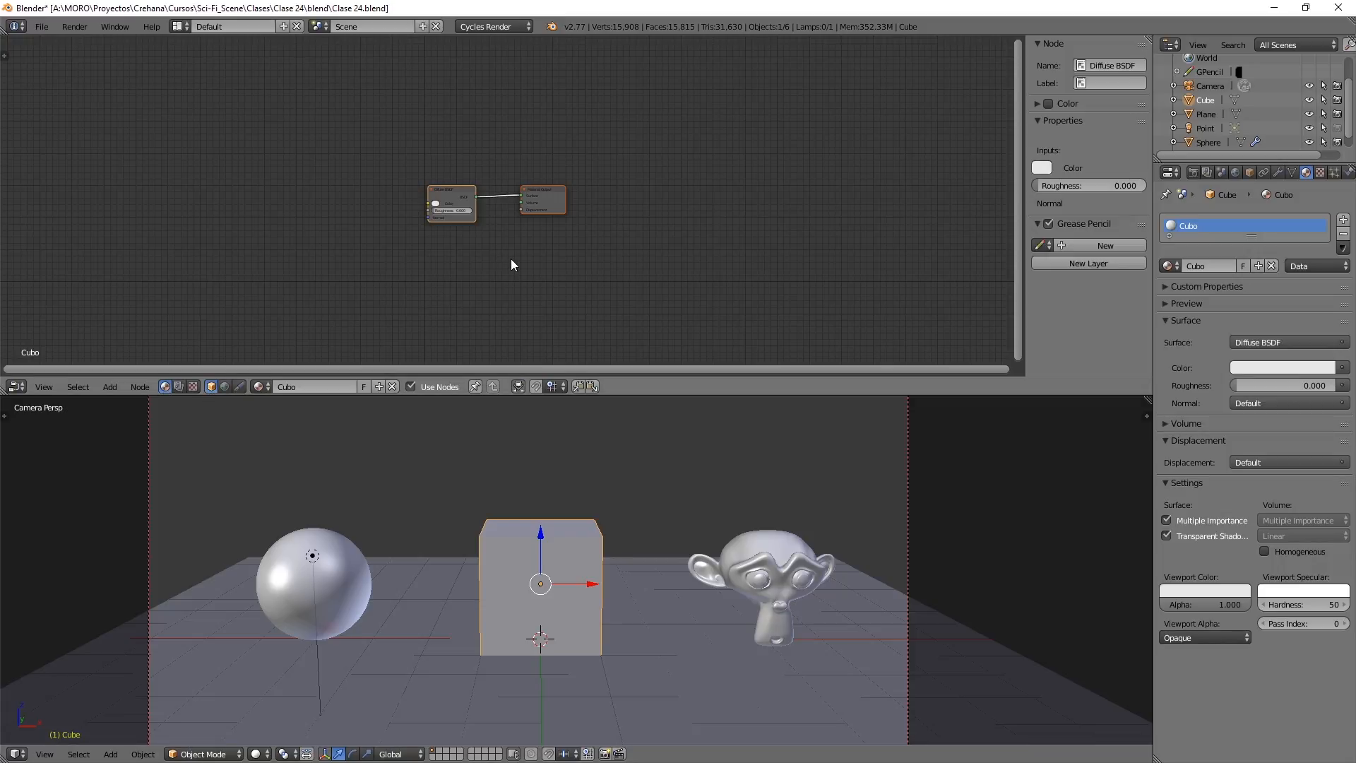
- Switch the lower 3D viewport to rendered shading with the three objects in view
{"action": "middle_click_drag", "start_coordinate": [644, 543], "coordinate": [654, 502], "text": "shift"}
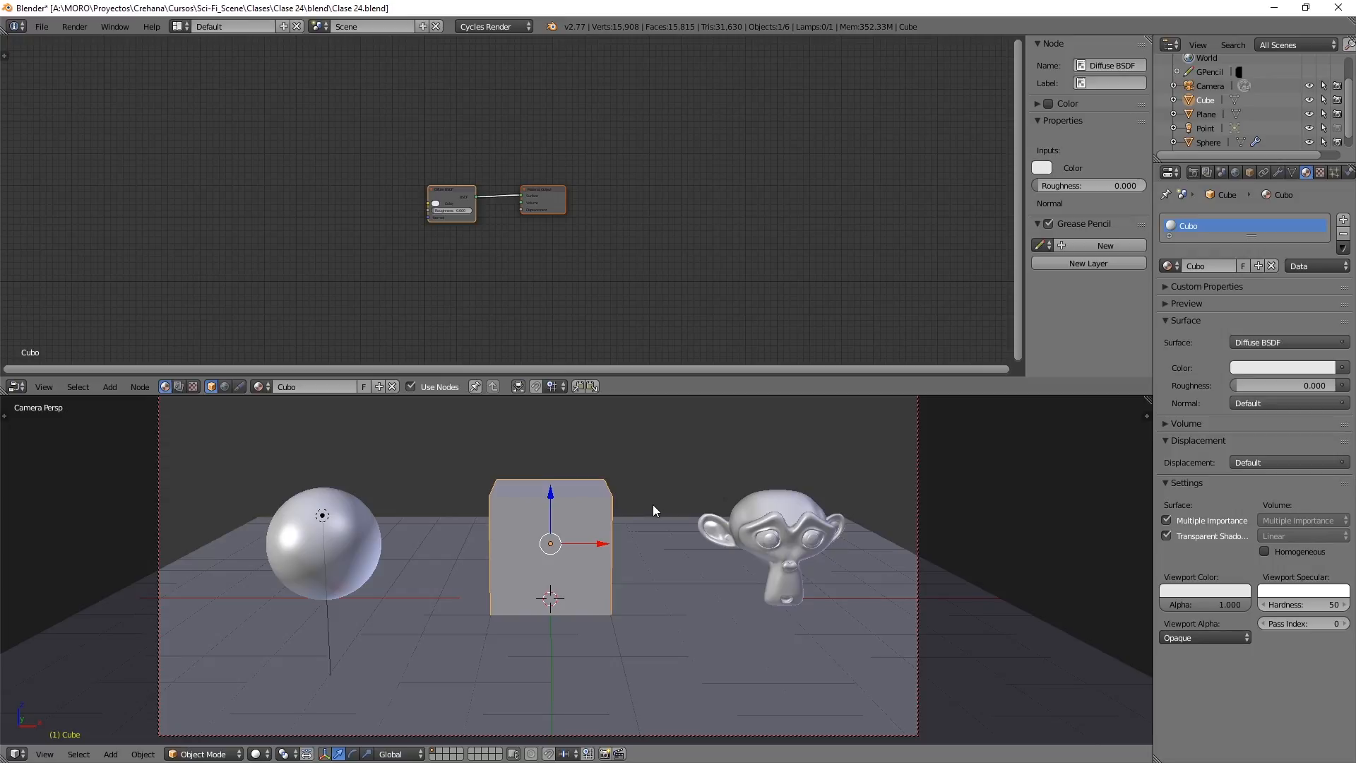
{"action": "key", "text": "shift+z"}
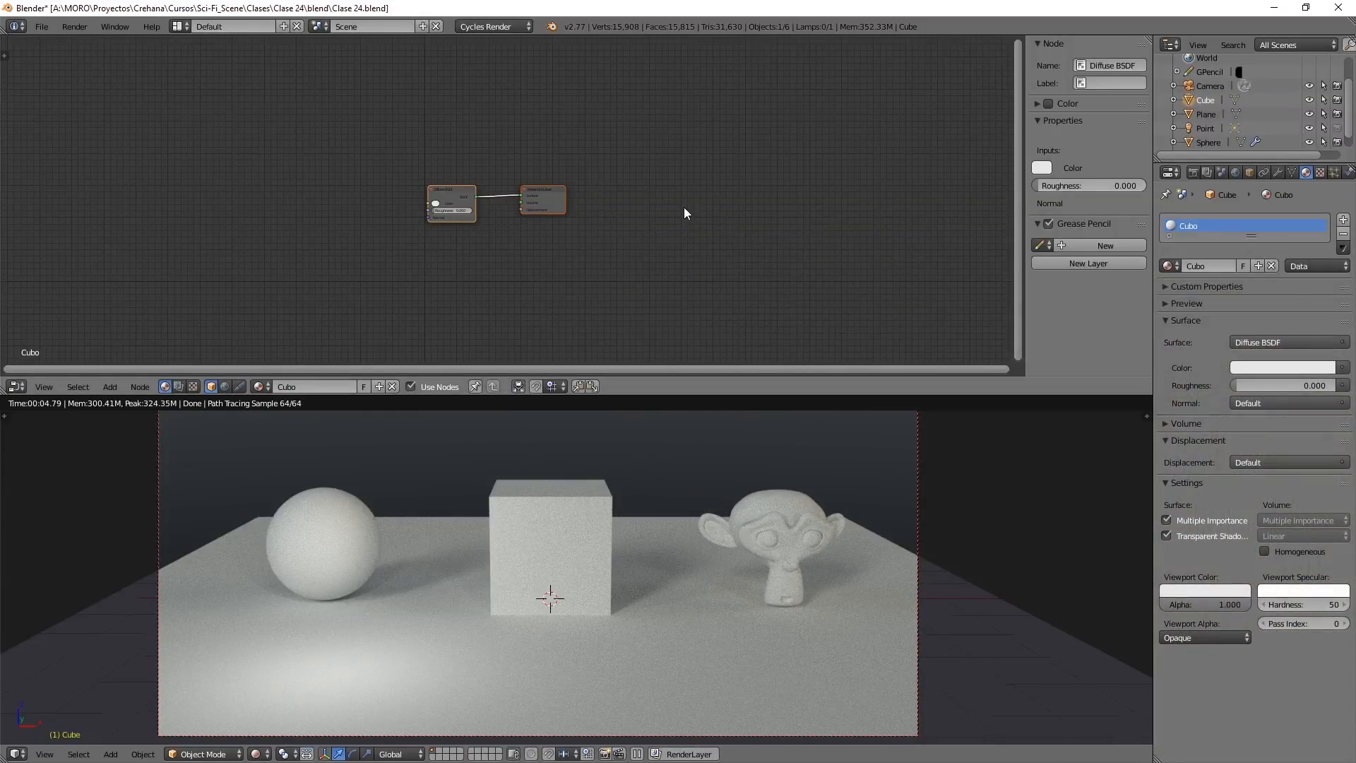
- Add an Image Texture node before the Diffuse BSDF node and connect its Color output to the Diffuse BSDF's Color input
{"action": "scroll", "coordinate": [405, 201], "scroll_direction": "up", "scroll_amount": 3}
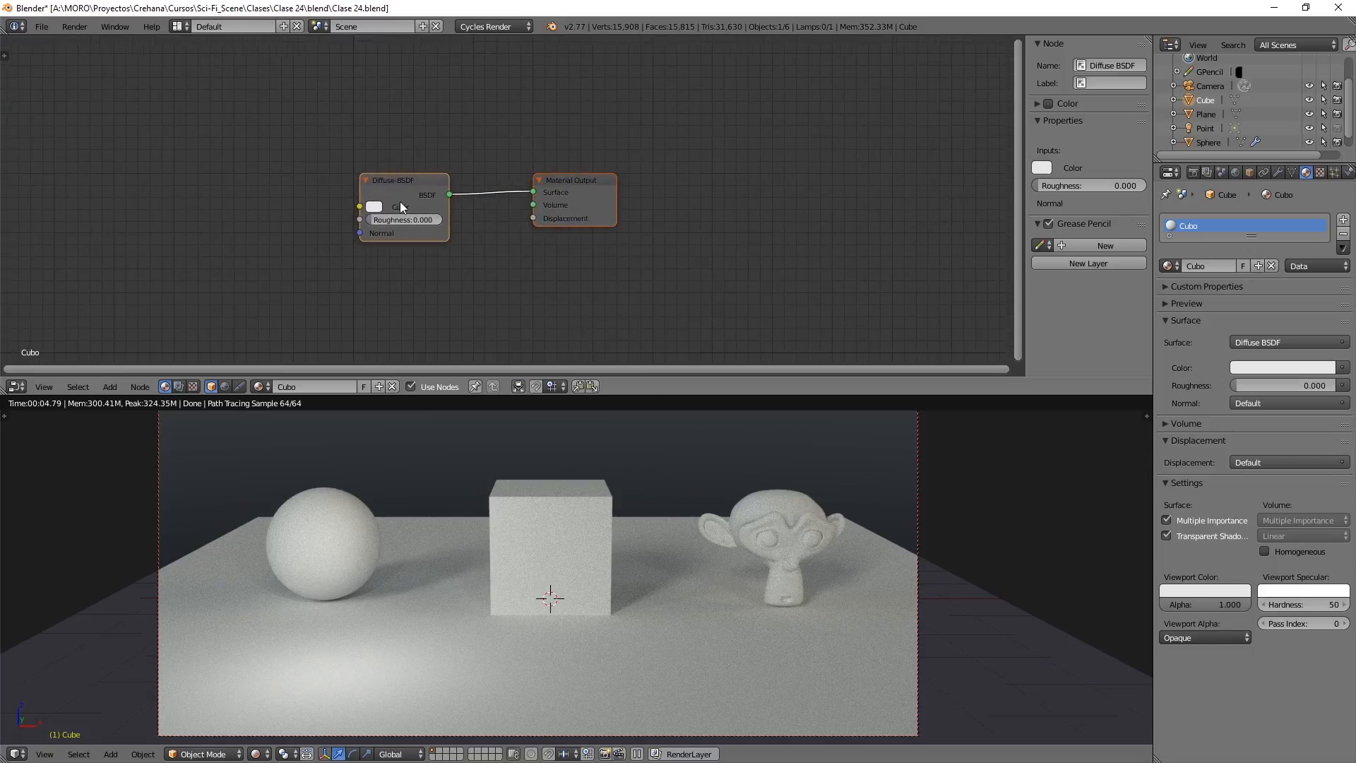
{"action": "scroll", "coordinate": [569, 177], "scroll_direction": "up", "scroll_amount": 3}
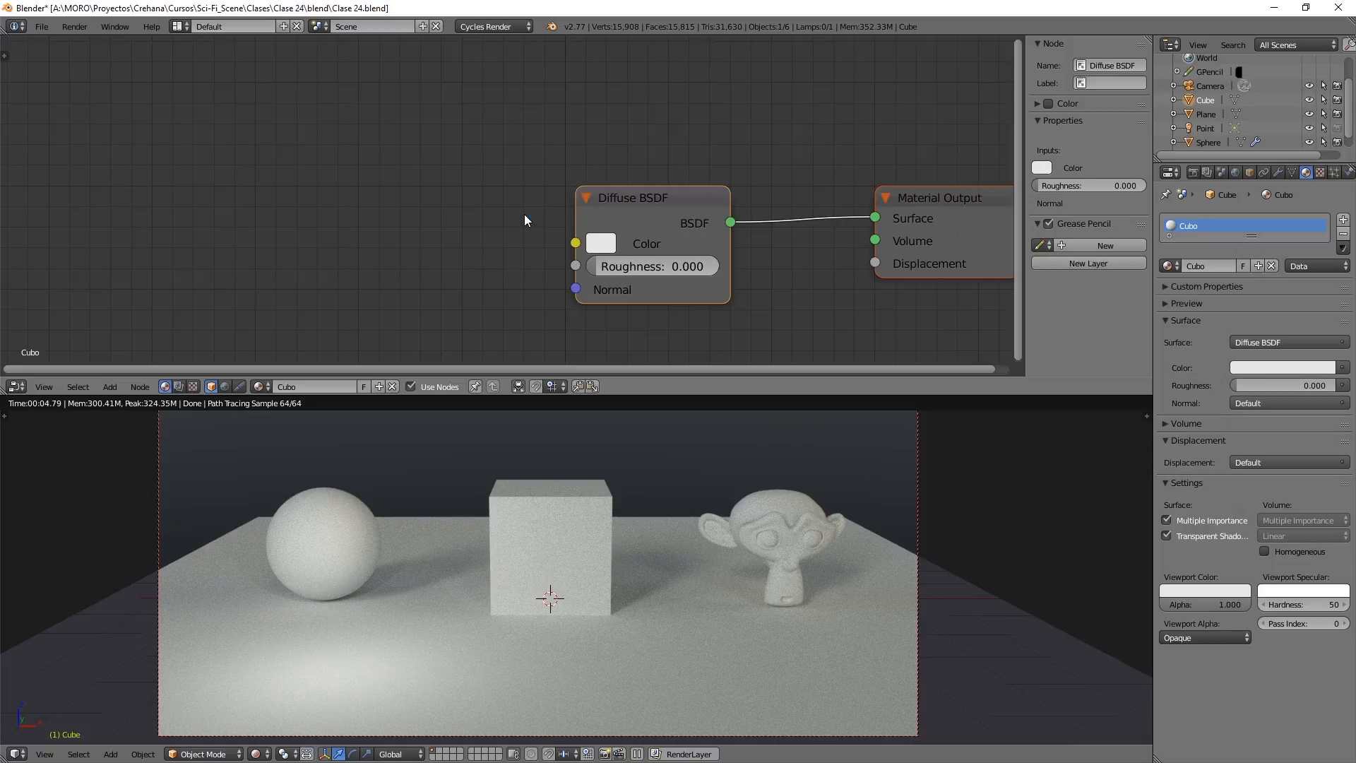
{"action": "scroll", "coordinate": [459, 212], "scroll_direction": "down", "scroll_amount": 2}
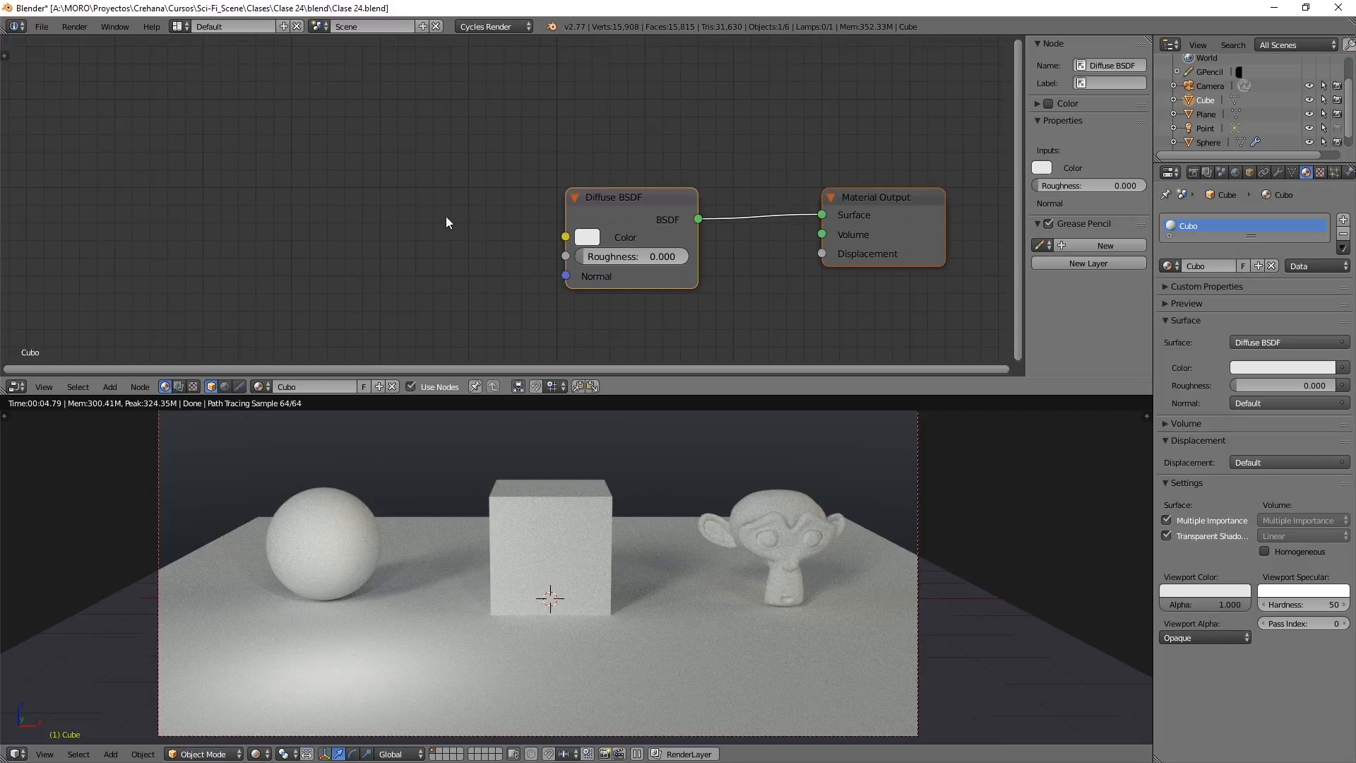
{"action": "middle_click_drag", "start_coordinate": [444, 181], "coordinate": [434, 186]}
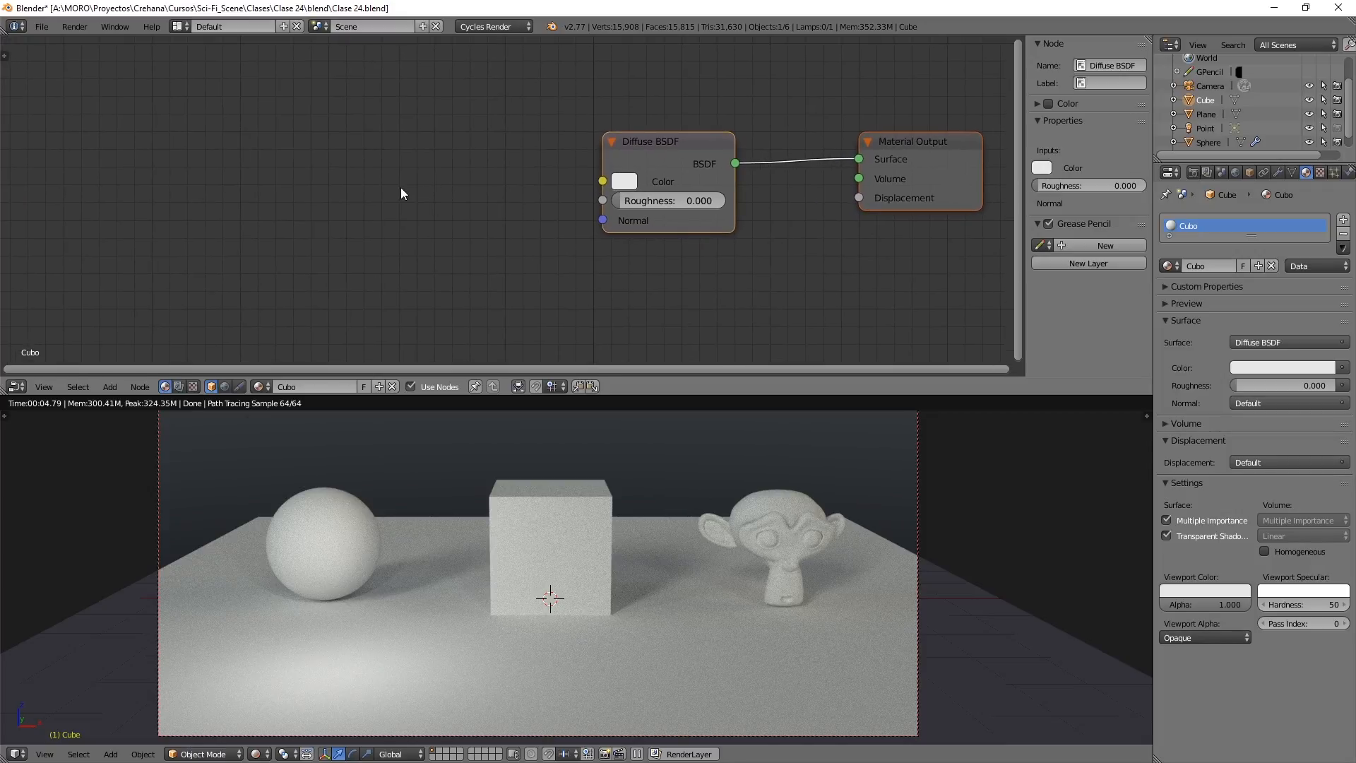
{"action": "key", "text": "shift+a"}
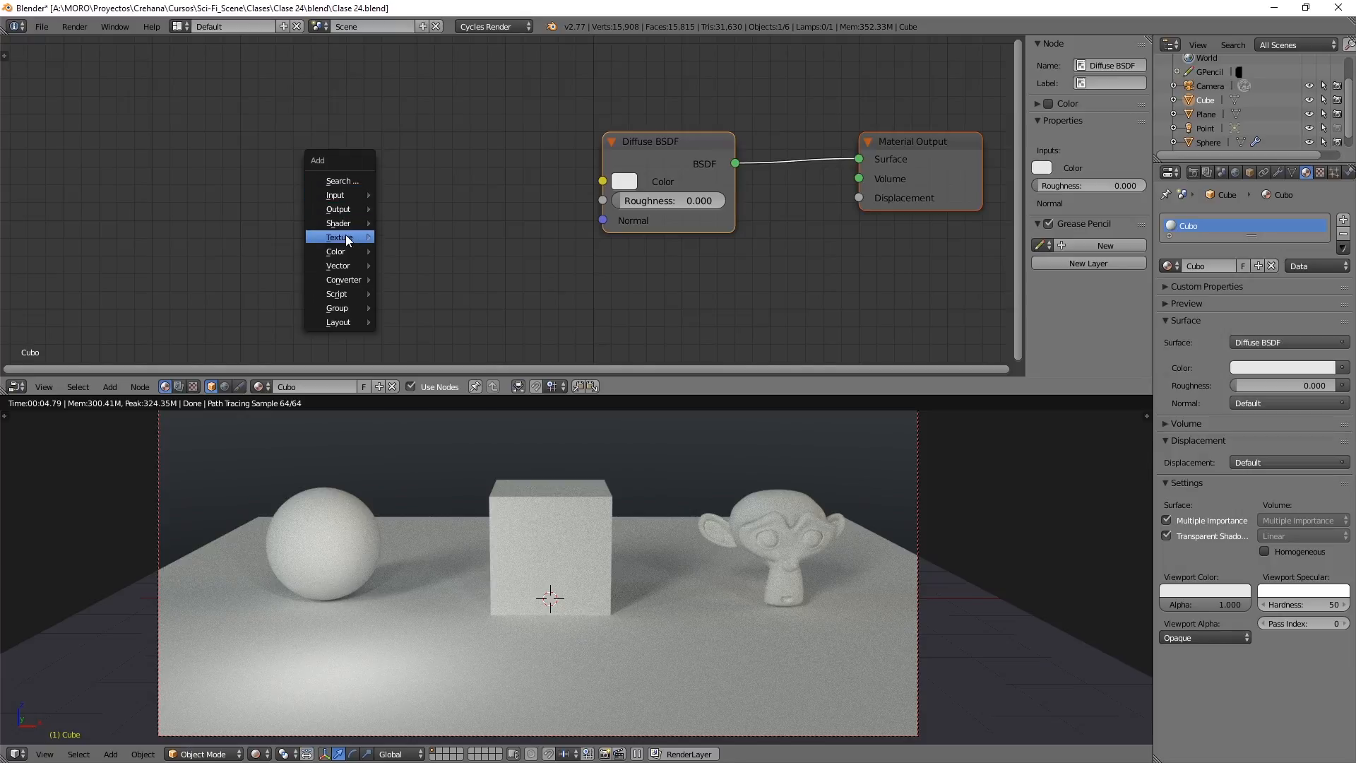
{"action": "mouse_move", "coordinate": [352, 240]}
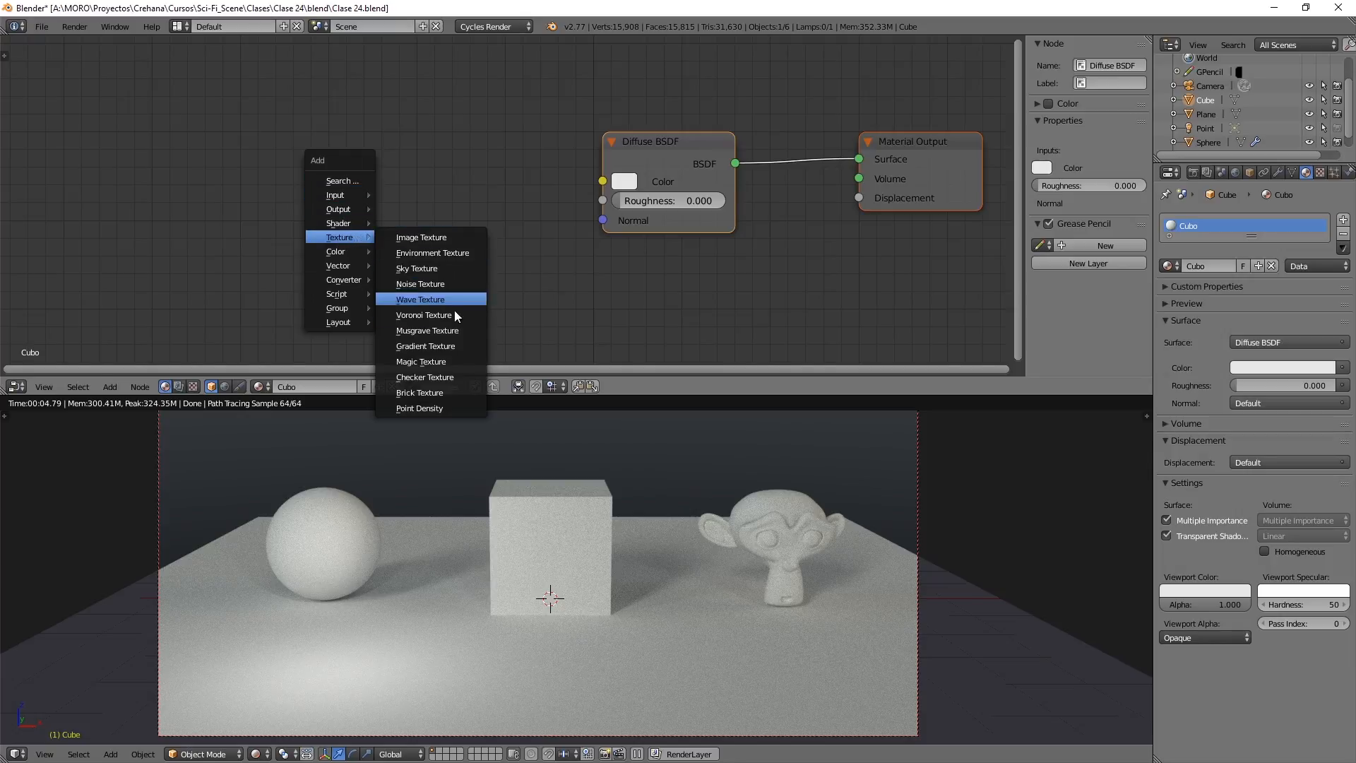
{"action": "left_click", "coordinate": [441, 236]}
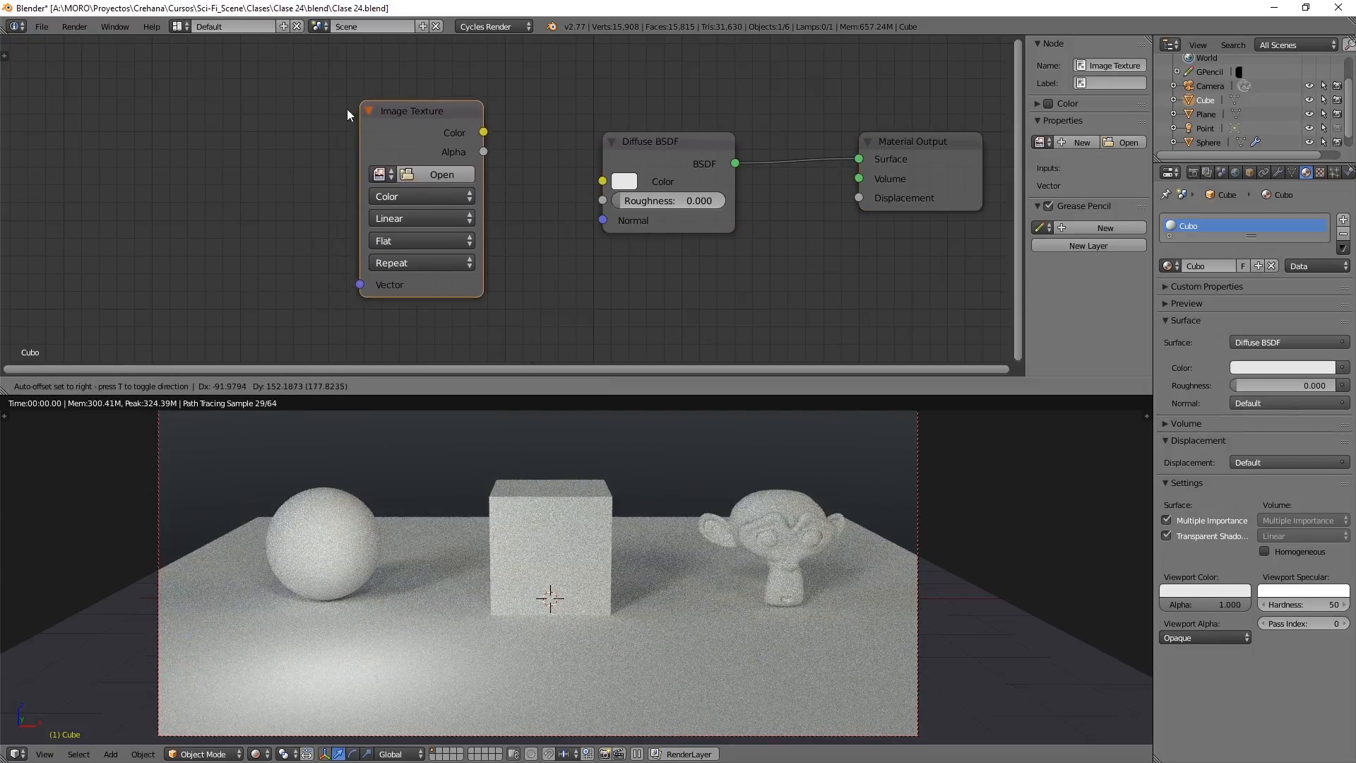
{"action": "left_click", "coordinate": [348, 106]}
{"action": "left_click_drag", "start_coordinate": [473, 138], "coordinate": [628, 157]}
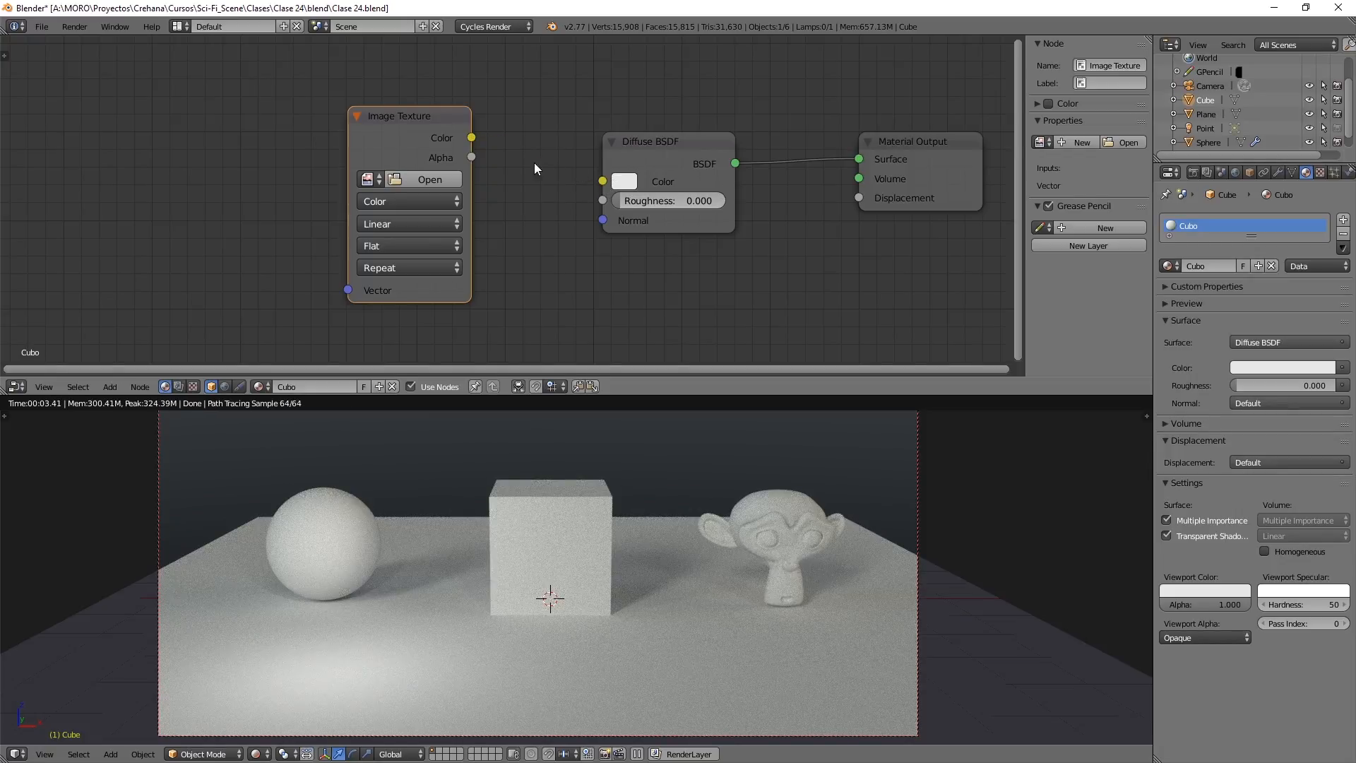
{"action": "left_click_drag", "start_coordinate": [473, 140], "coordinate": [602, 181]}
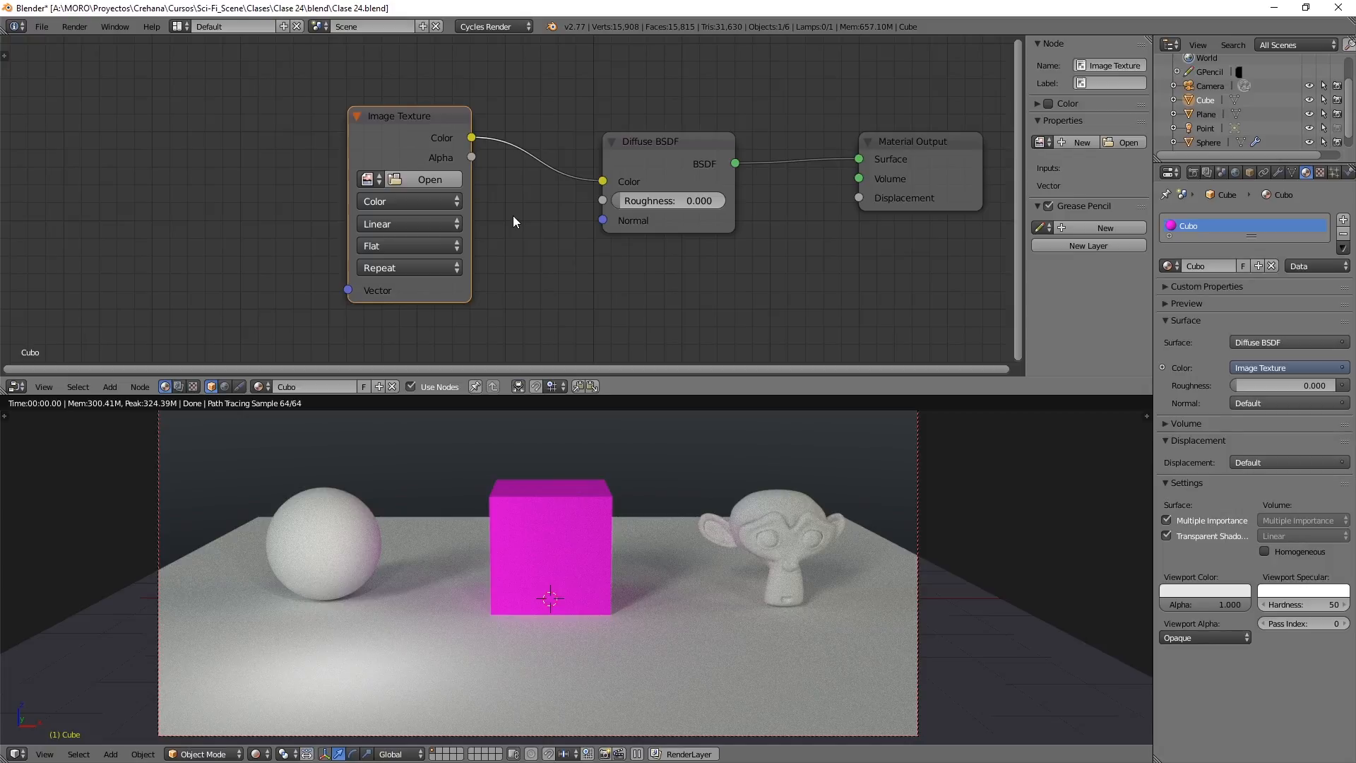
- Load EscenaSciFi - Madera.JPG from the Texturas folder into the Image Texture node
{"action": "left_click", "coordinate": [428, 179]}
{"action": "left_click", "coordinate": [51, 435]}
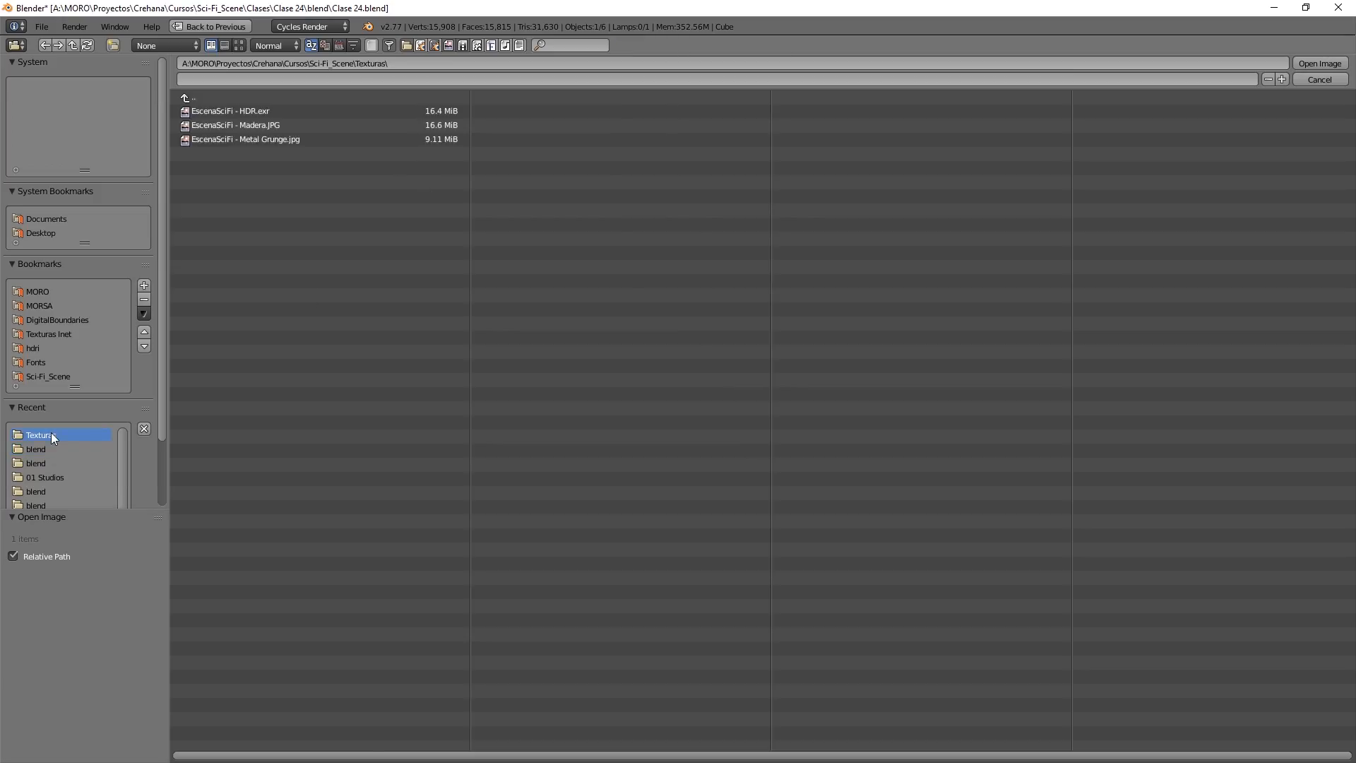
{"action": "double_click", "coordinate": [279, 124]}
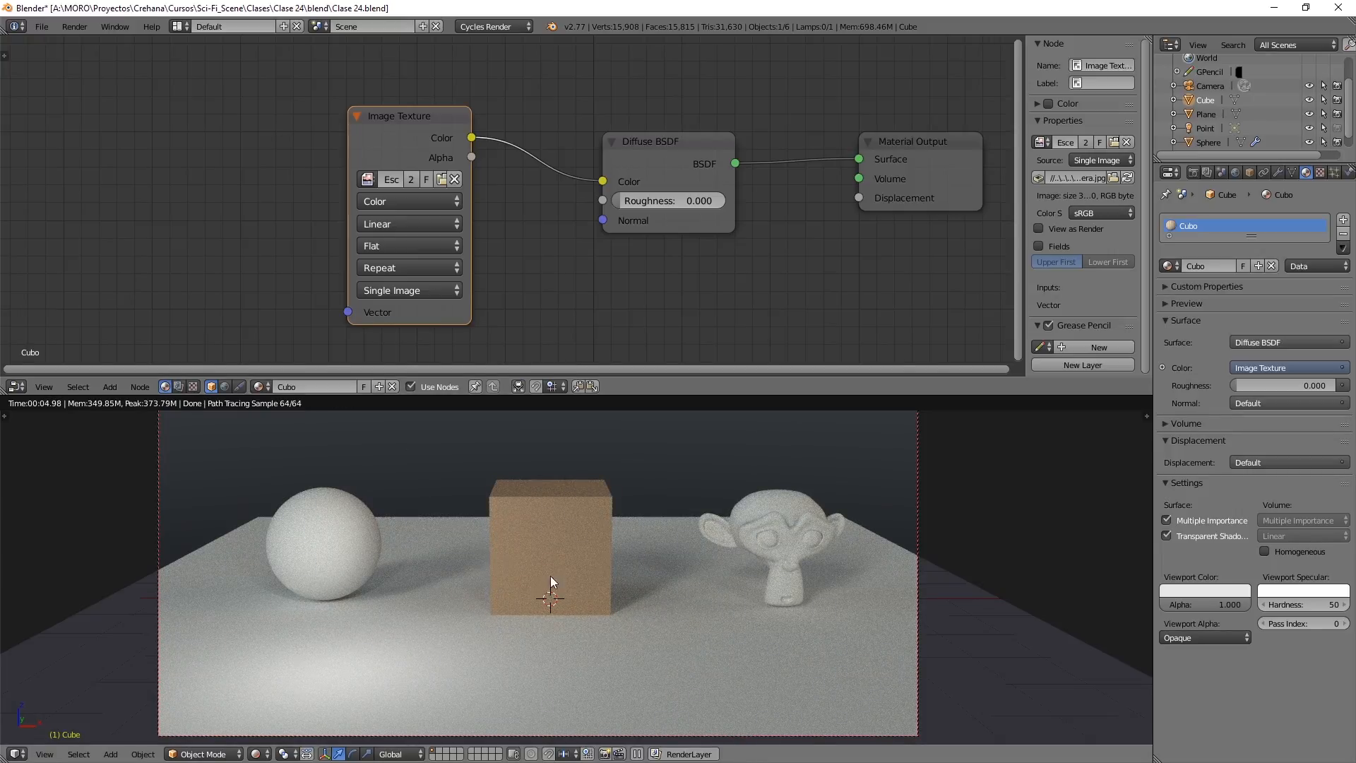
{"action": "scroll", "coordinate": [551, 578], "scroll_direction": "up", "scroll_amount": 6}
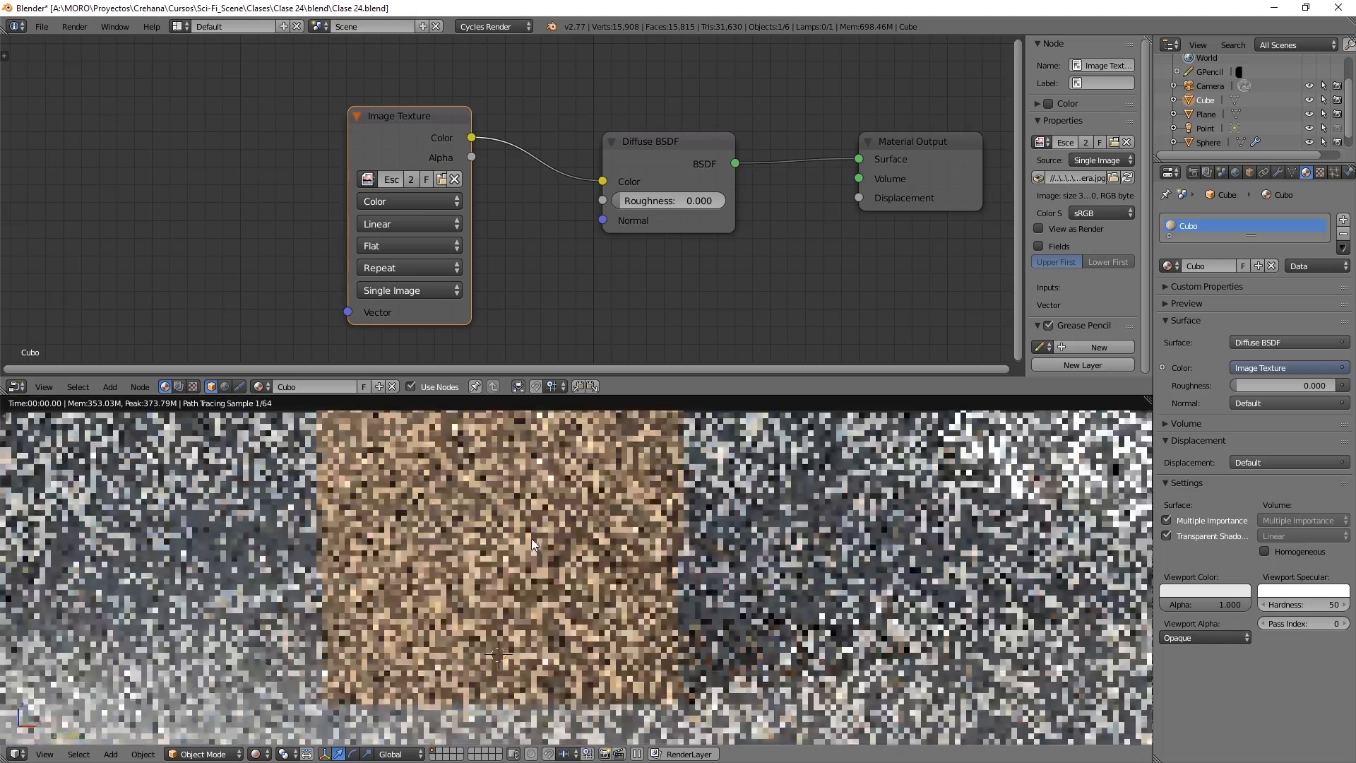
{"action": "scroll", "coordinate": [557, 604], "scroll_direction": "down", "scroll_amount": 3}
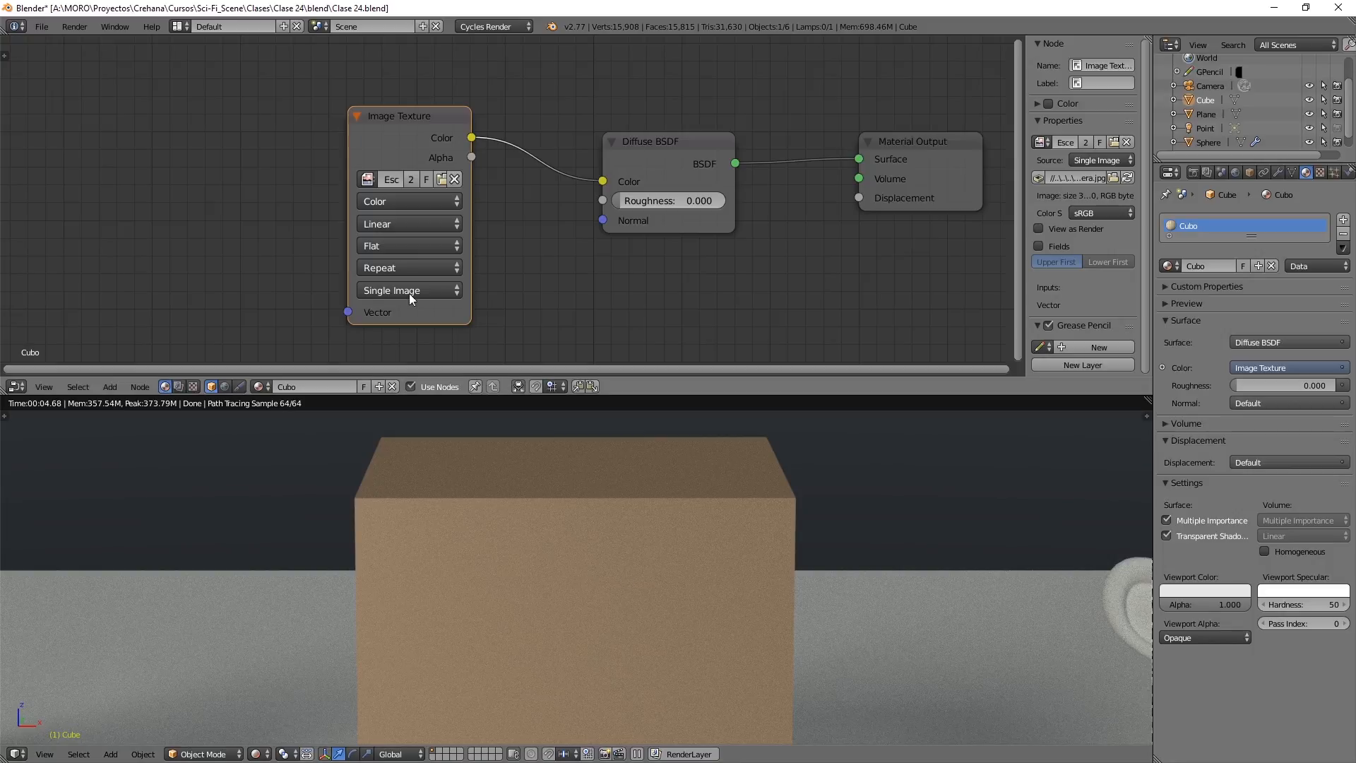
- Add a Texture Coordinate node and place it before the Image Texture node
{"action": "scroll", "coordinate": [240, 209], "scroll_direction": "down", "scroll_amount": 3}
{"action": "key", "text": "shift+a"}
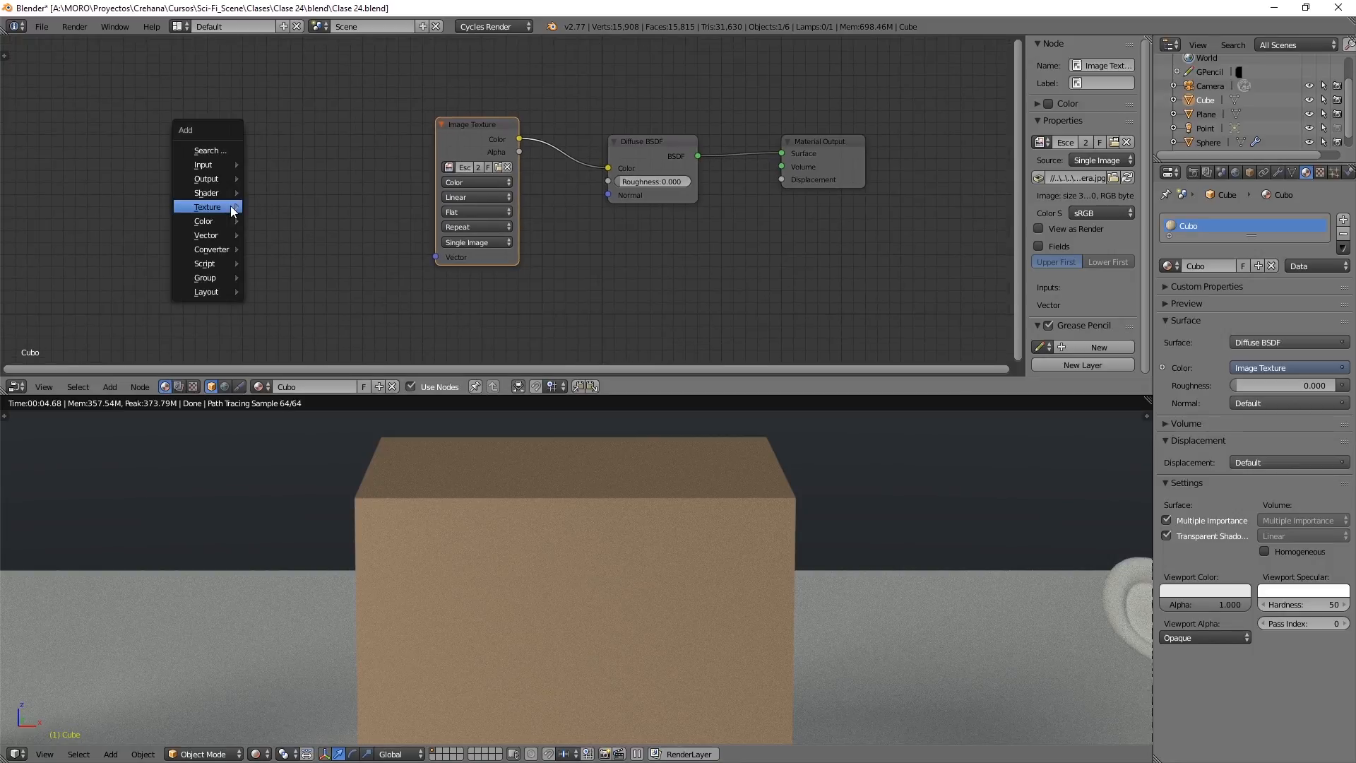
{"action": "mouse_move", "coordinate": [226, 163]}
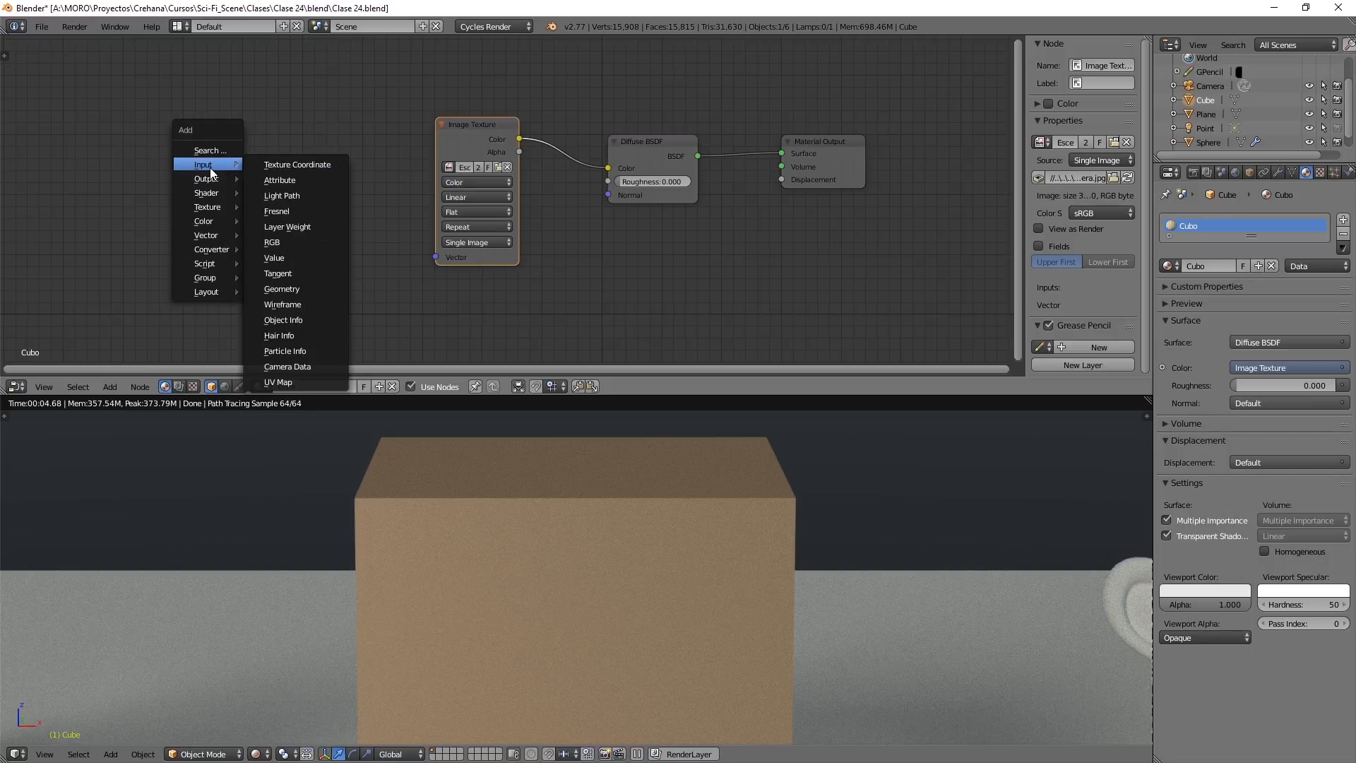
{"action": "left_click", "coordinate": [322, 167]}
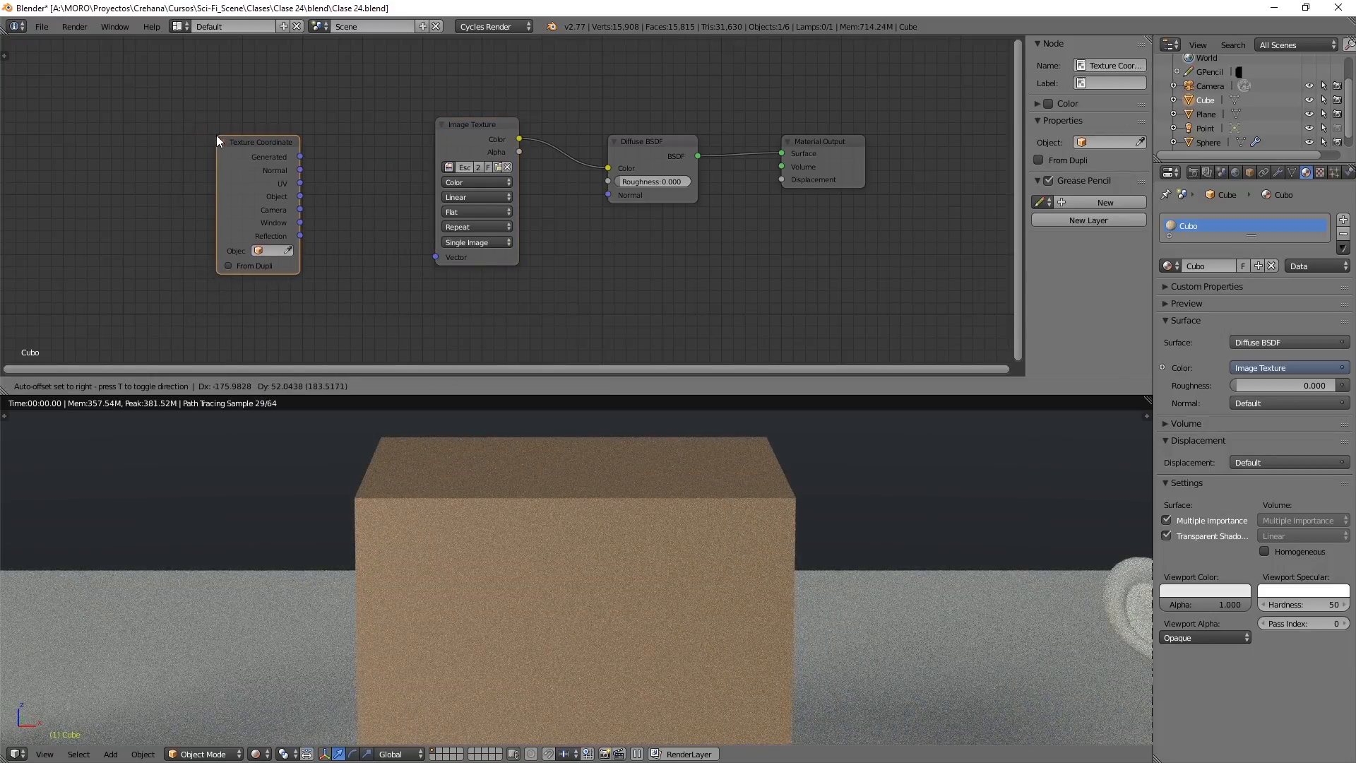
{"action": "left_click", "coordinate": [218, 136]}
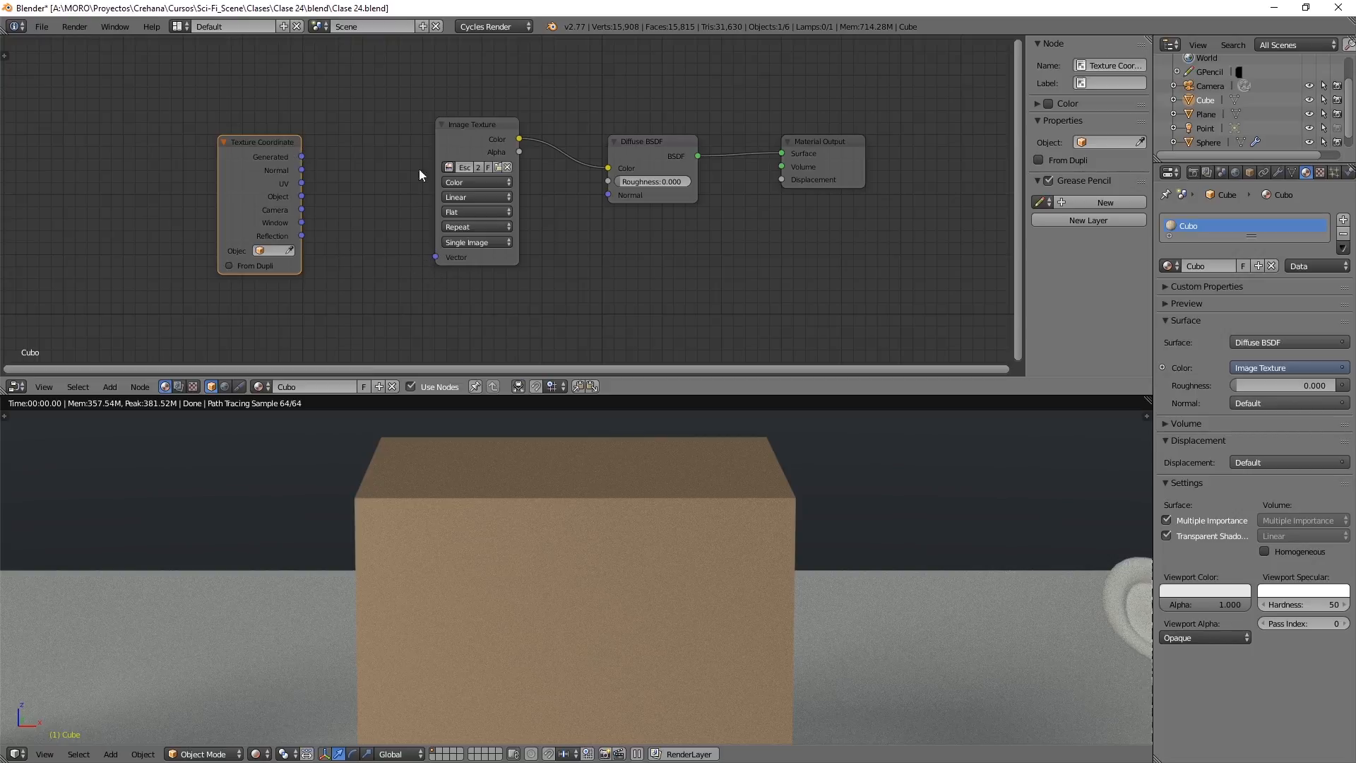
- Space out the nodes and connect the Texture Coordinate node's Generated output to the Image Texture node's Vector input
{"action": "left_click_drag", "start_coordinate": [469, 127], "coordinate": [468, 141]}
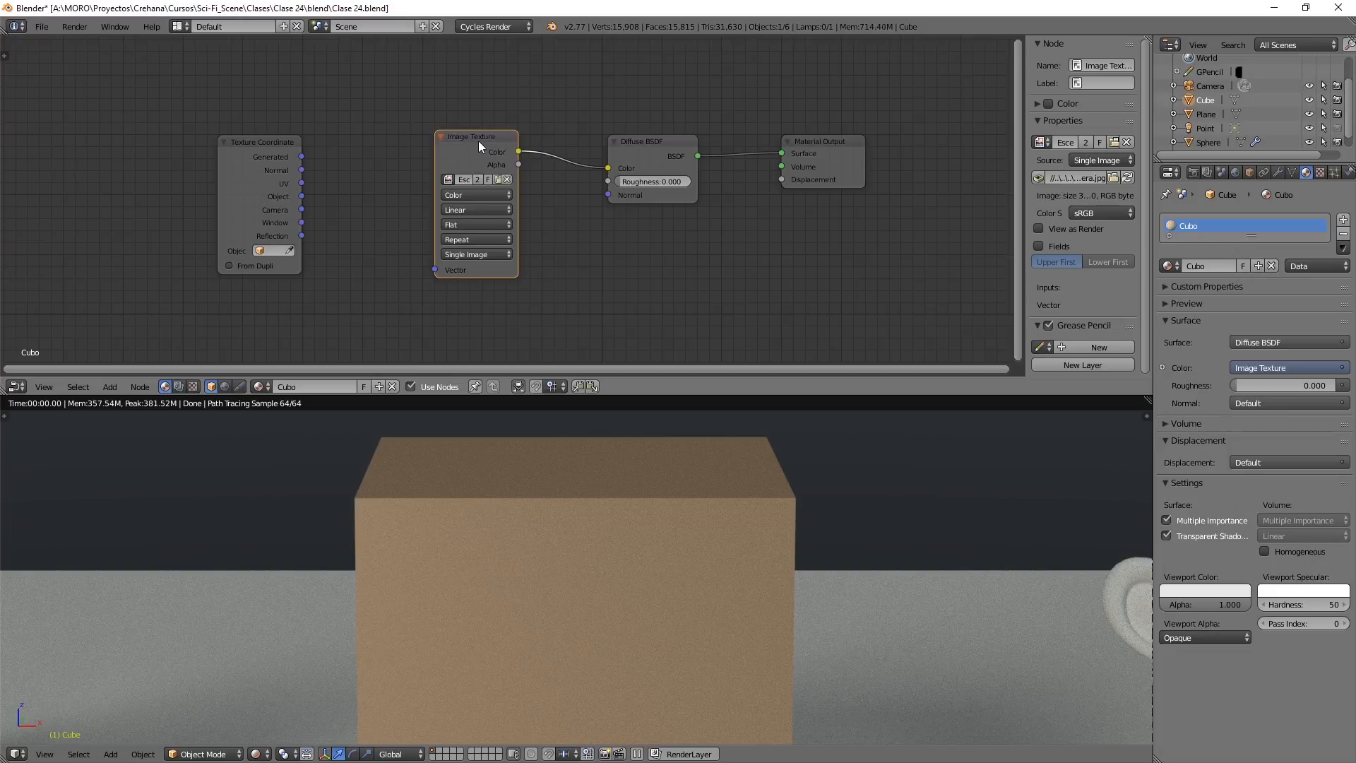
{"action": "left_click_drag", "start_coordinate": [477, 142], "coordinate": [483, 144]}
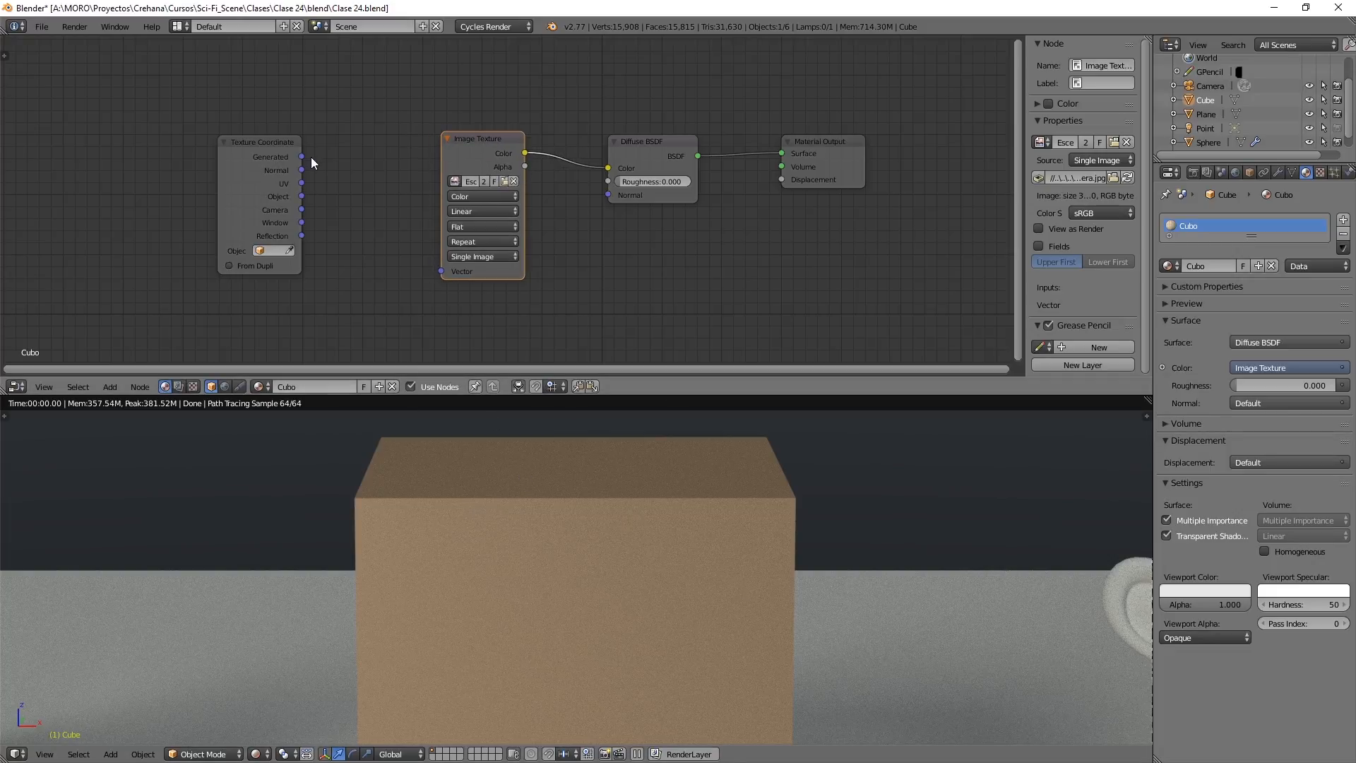
{"action": "left_click_drag", "start_coordinate": [284, 145], "coordinate": [267, 162]}
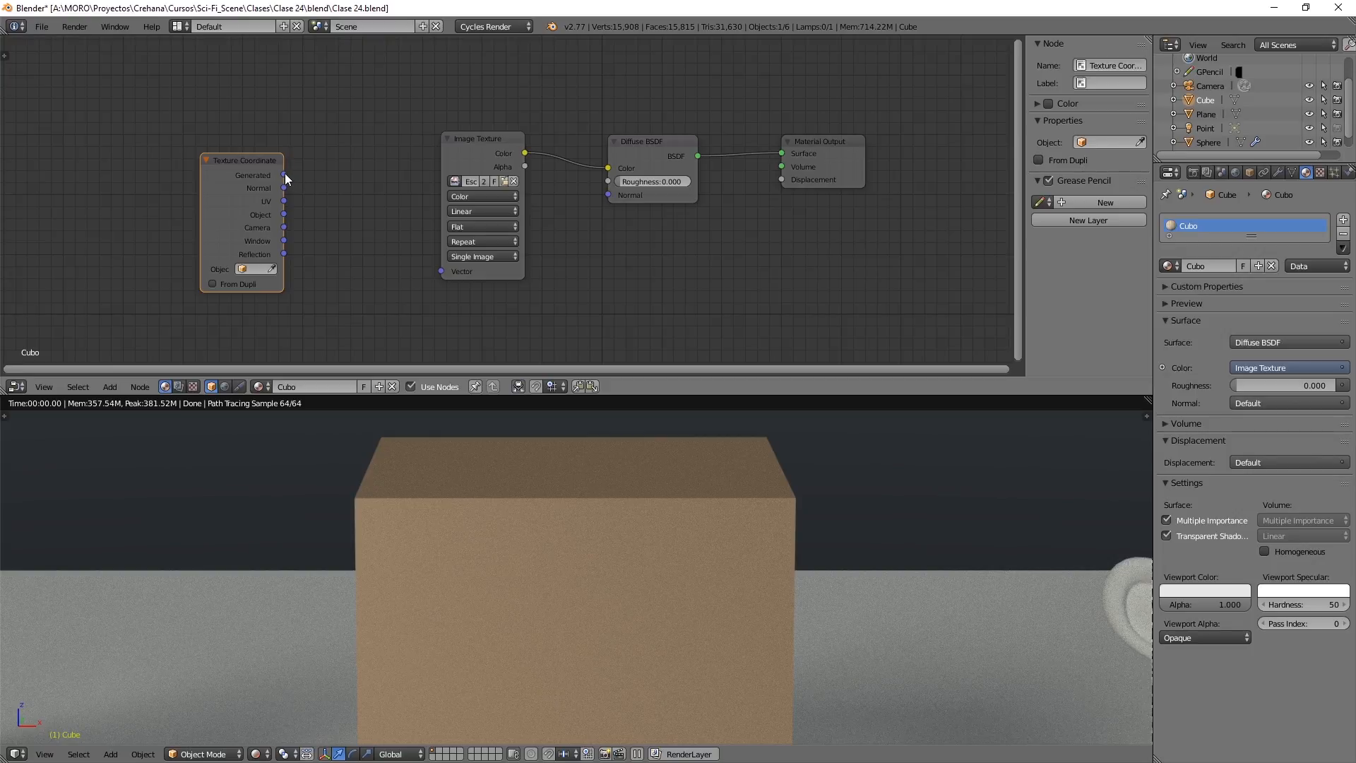
{"action": "left_click_drag", "start_coordinate": [284, 174], "coordinate": [304, 175]}
{"action": "left_click_drag", "start_coordinate": [391, 265], "coordinate": [439, 273]}
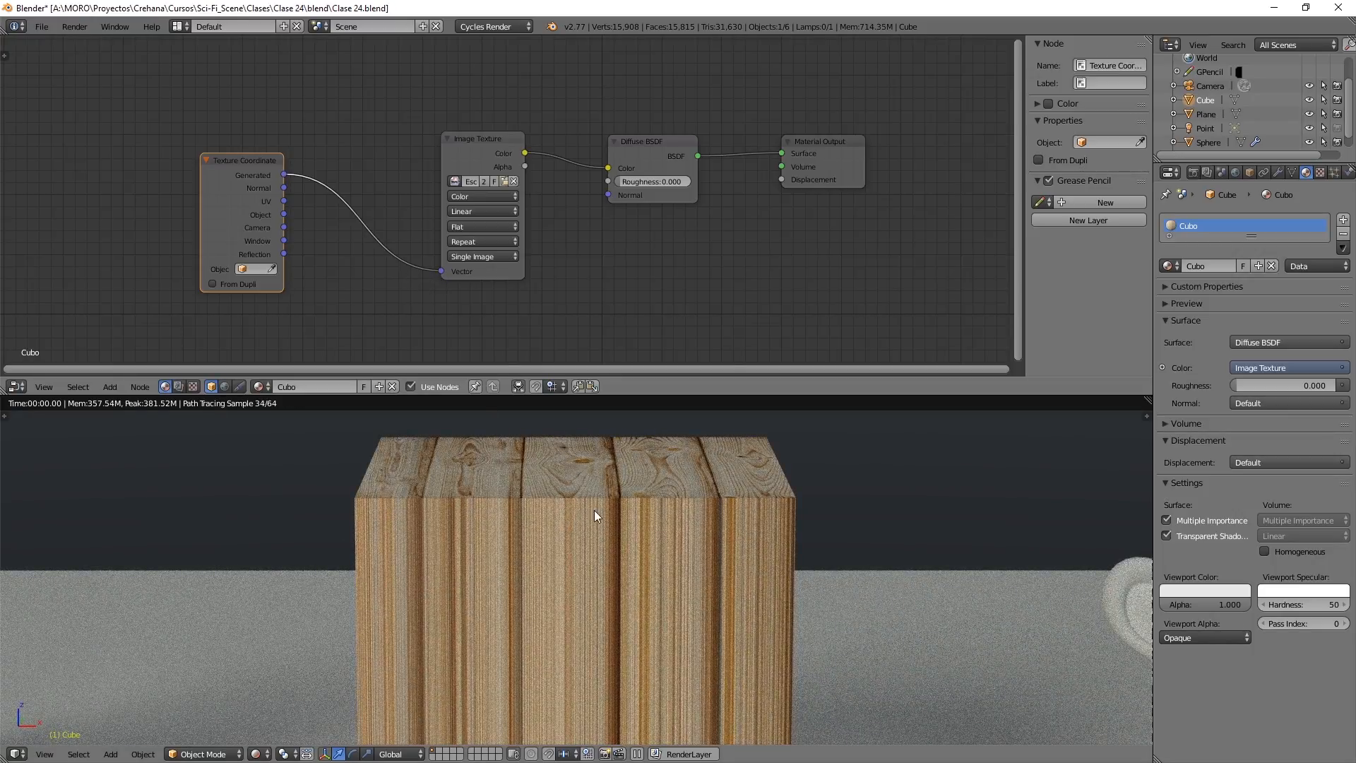
{"action": "key", "text": "KP_0"}
{"action": "scroll", "coordinate": [593, 537], "scroll_direction": "up", "scroll_amount": 4}
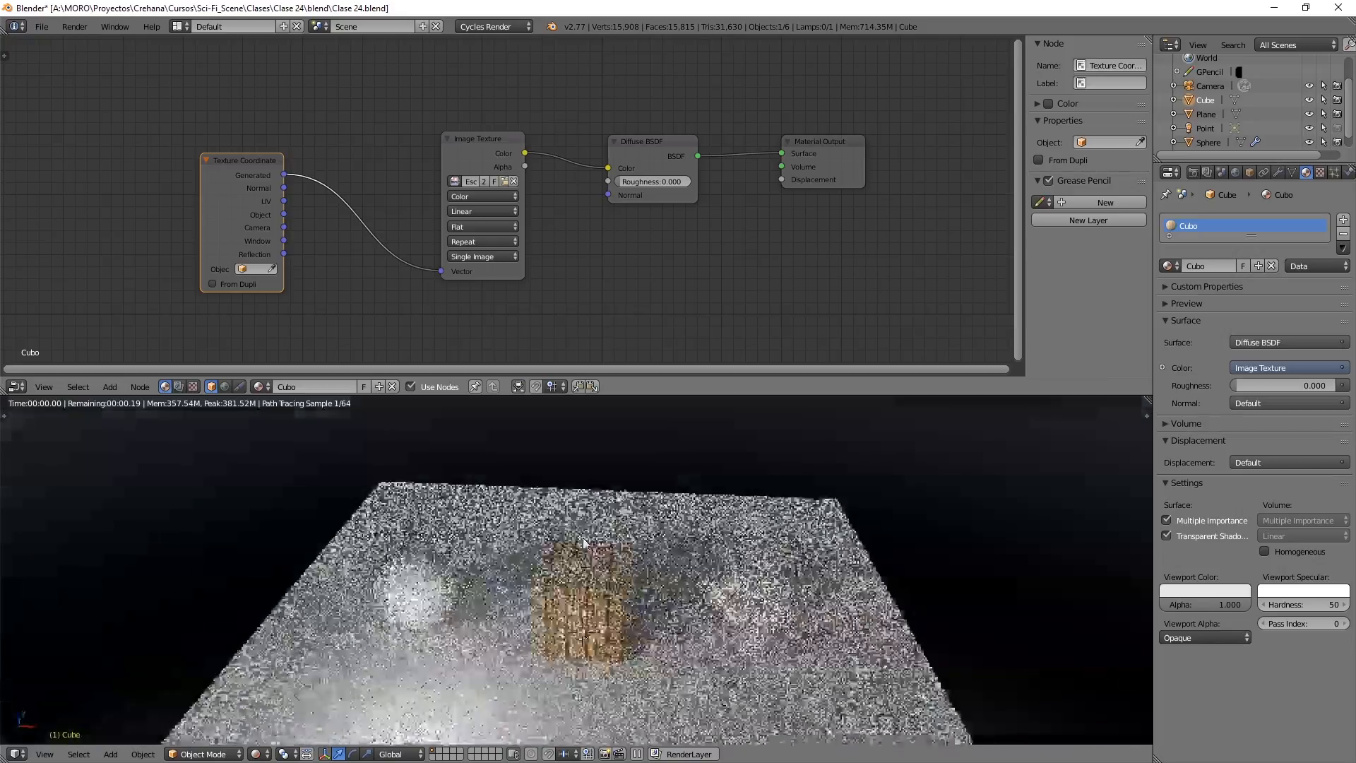
{"action": "scroll", "coordinate": [600, 576], "scroll_direction": "up", "scroll_amount": 3}
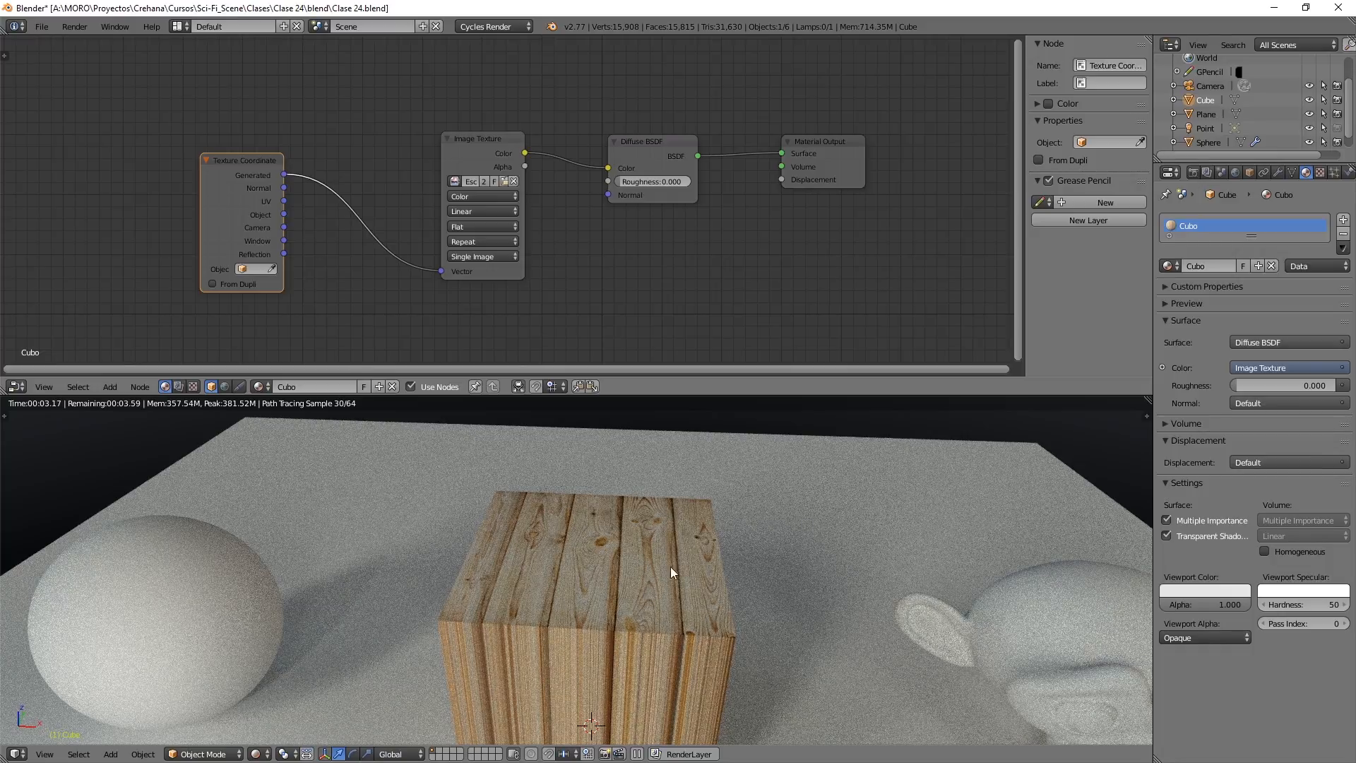
{"action": "middle_click_drag", "start_coordinate": [639, 579], "coordinate": [625, 606]}
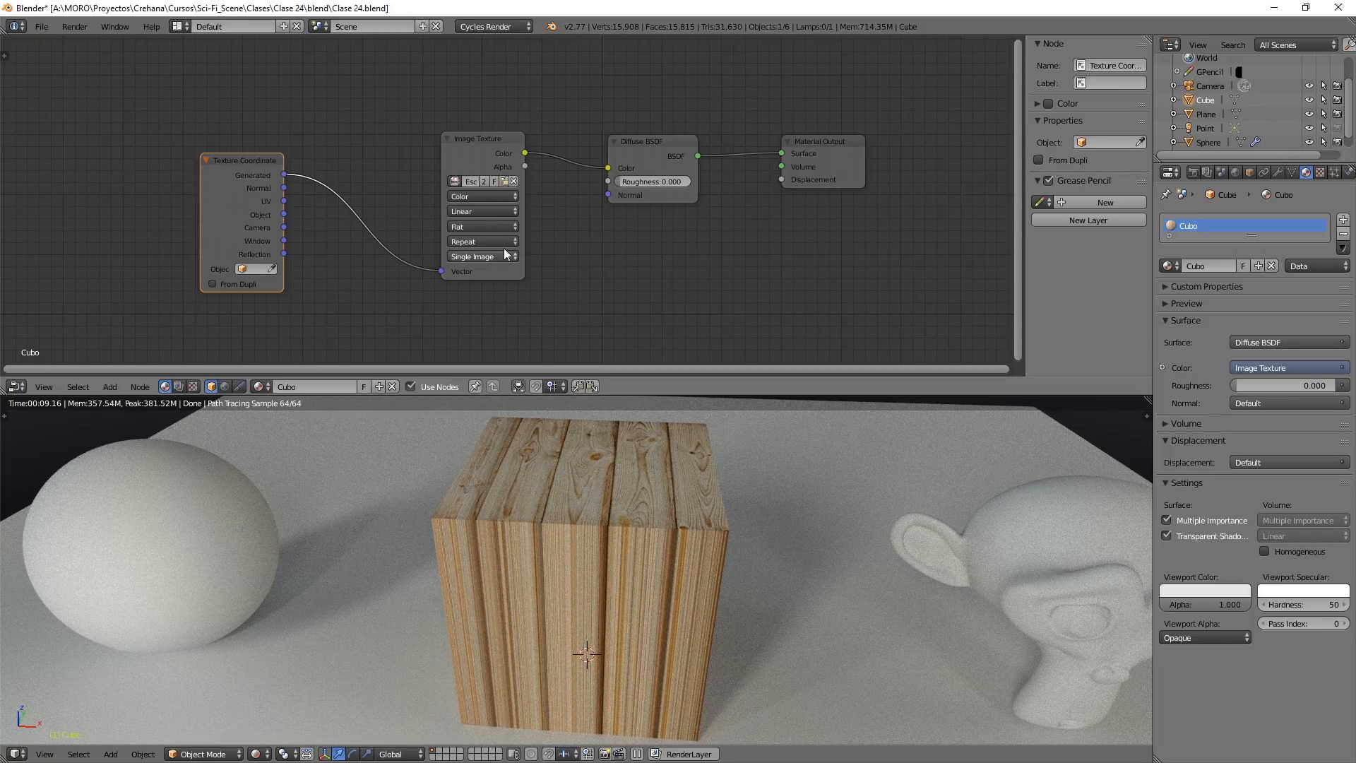
{"action": "left_click_drag", "start_coordinate": [481, 150], "coordinate": [485, 146]}
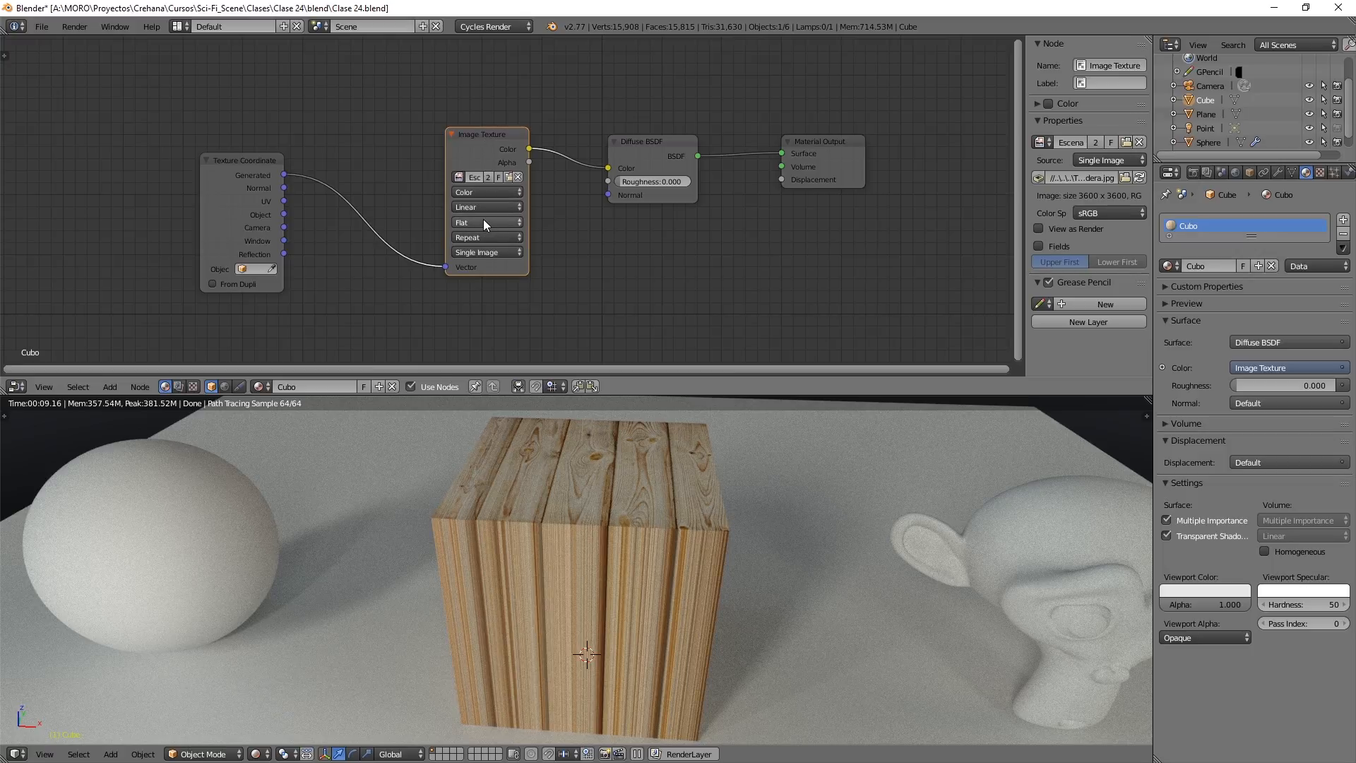
- Add a plane mesh to the scene and move it up along Z to the top of the cube
{"action": "key", "text": "KP_0"}
{"action": "key", "text": "shift+a"}
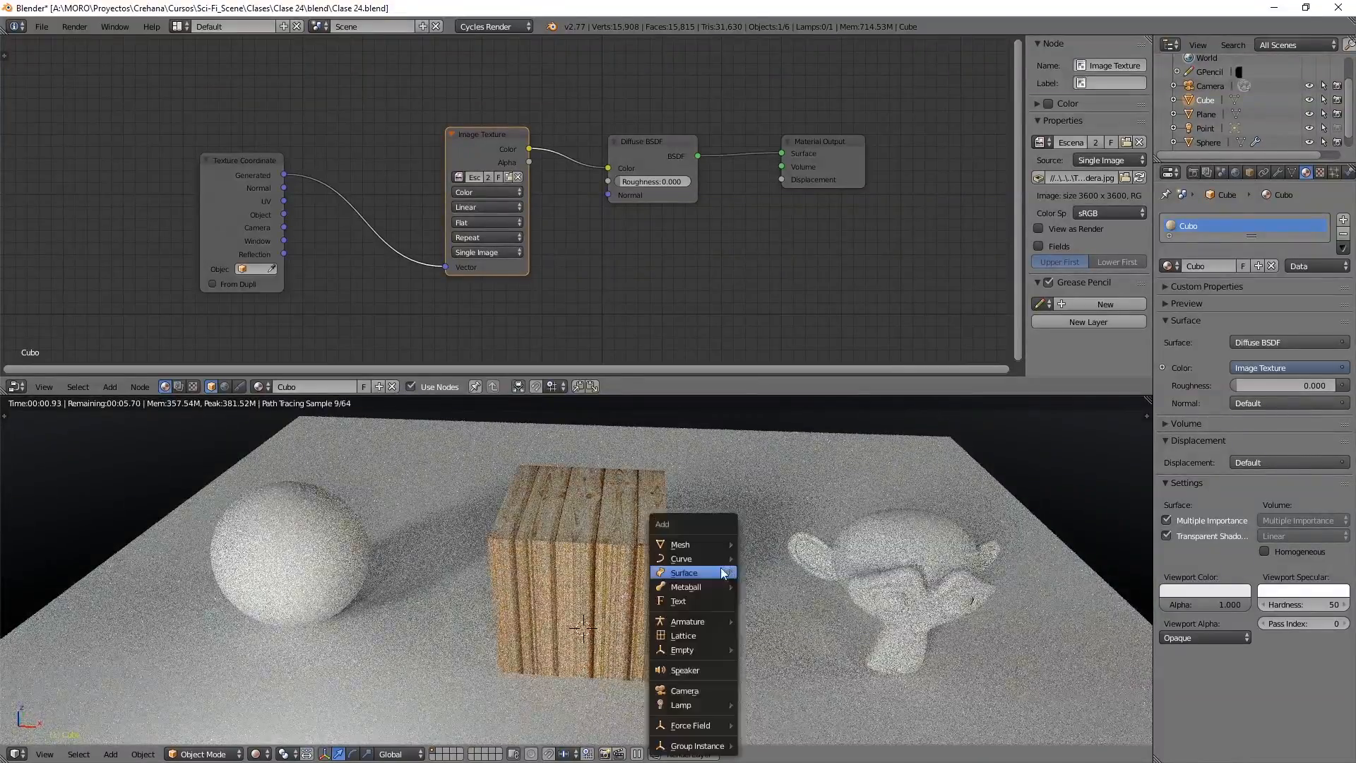
{"action": "left_click", "coordinate": [784, 551]}
{"action": "key", "text": "g"}
{"action": "key", "text": "z"}
{"action": "left_click", "coordinate": [722, 431]}
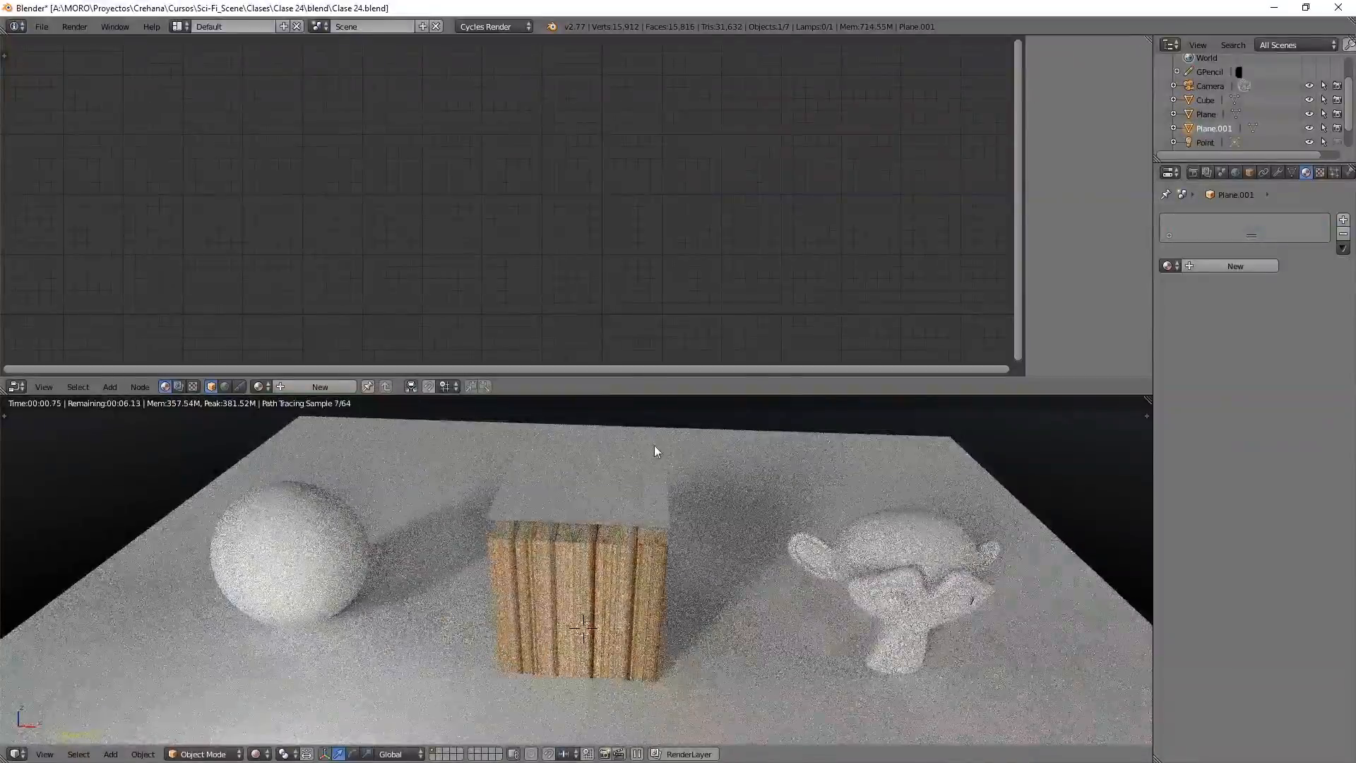
- Assign the existing Cubo material to the new plane and switch the viewport to Material shading
{"action": "left_click", "coordinate": [1173, 265]}
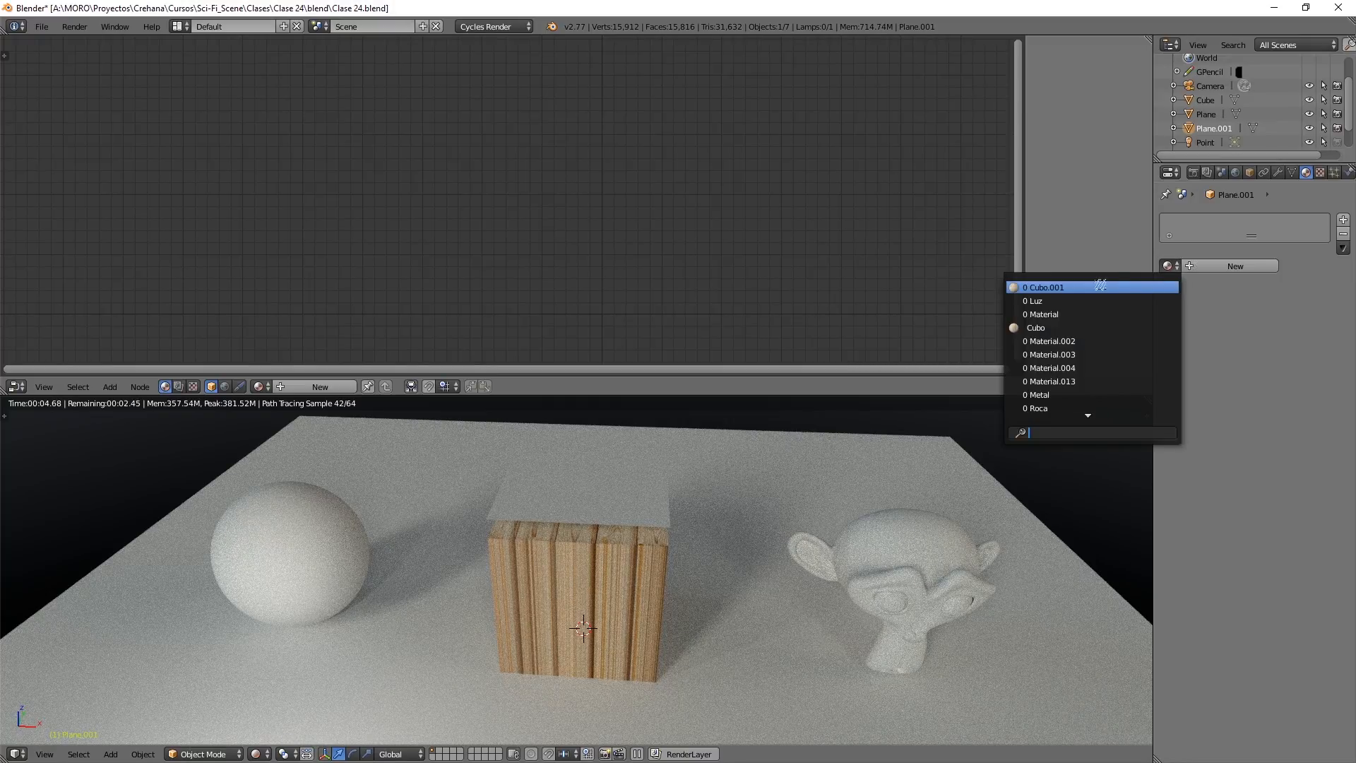
{"action": "left_click", "coordinate": [1053, 327]}
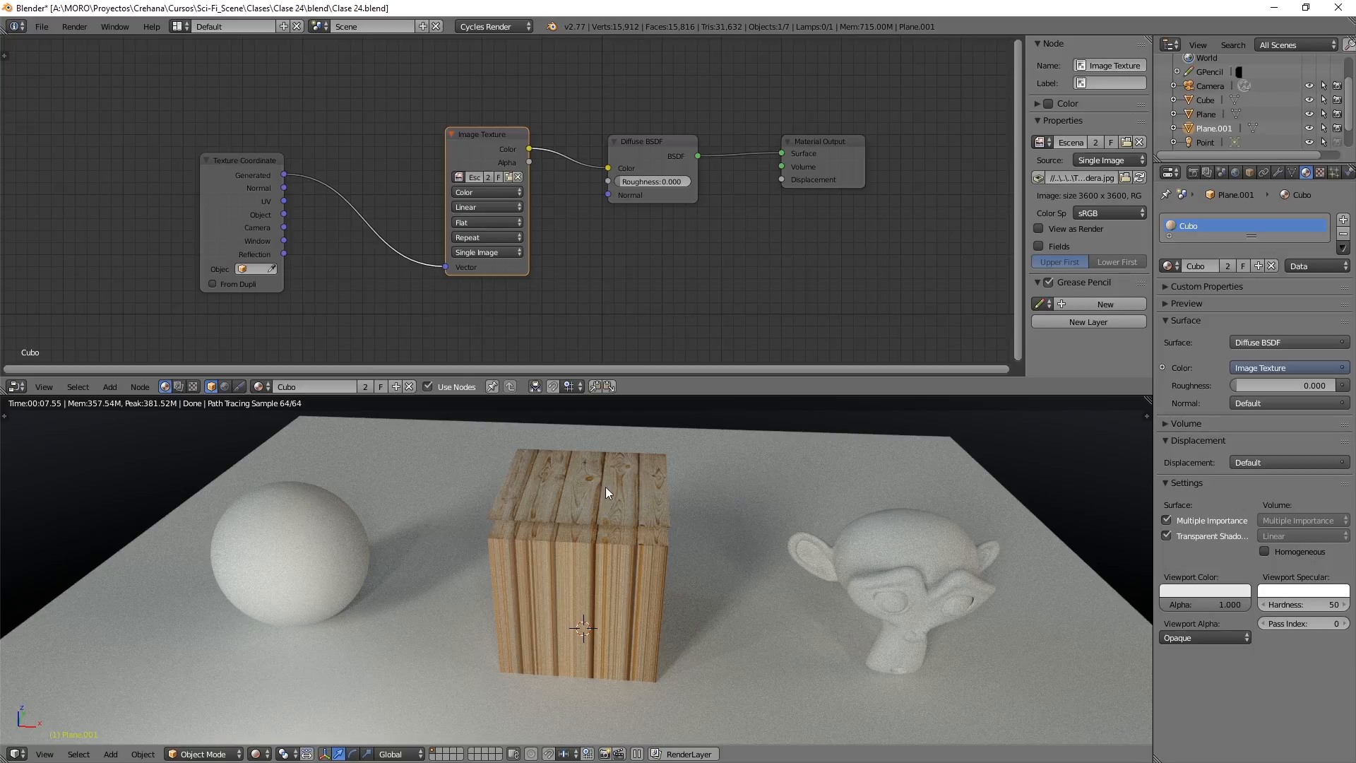
{"action": "left_click", "coordinate": [257, 756]}
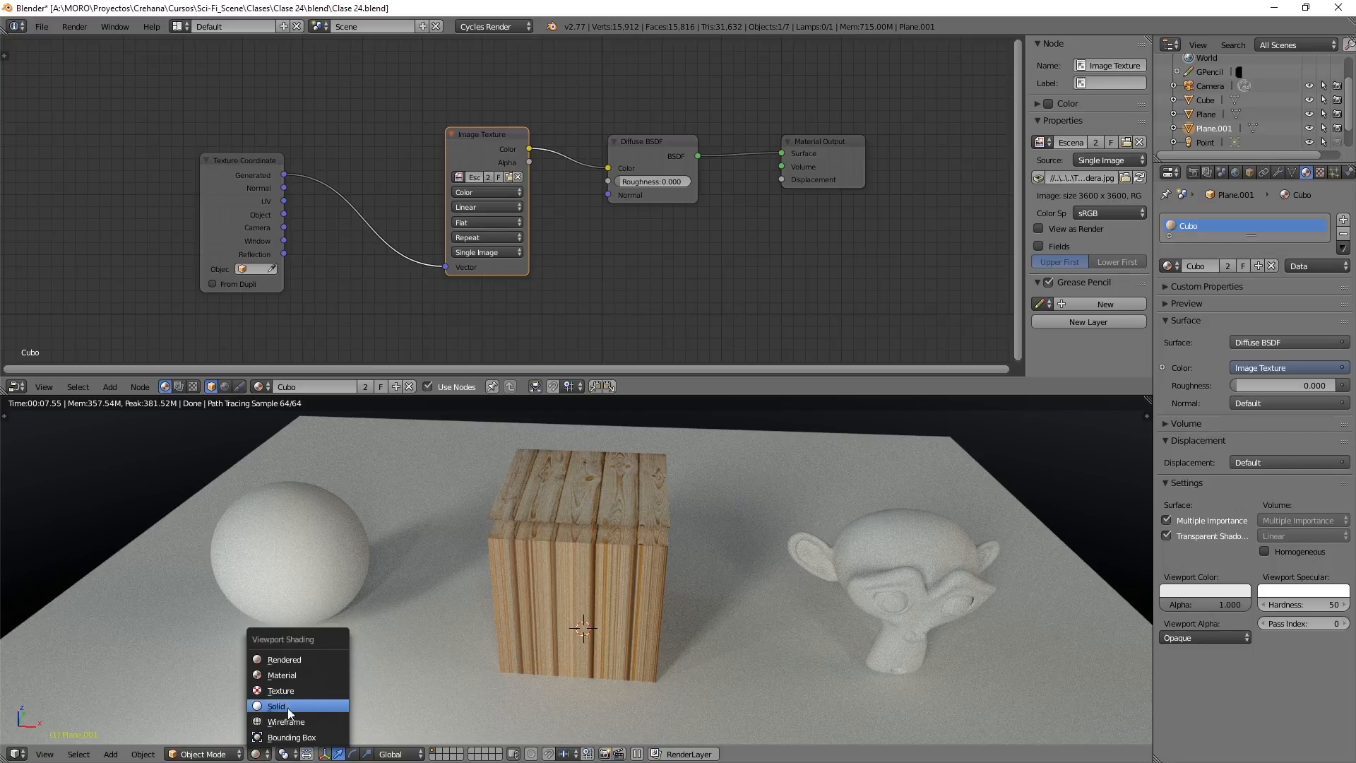
{"action": "left_click", "coordinate": [308, 673]}
- Raise the plane along Z so it hovers just above the cube's top face
{"action": "left_click_drag", "start_coordinate": [586, 434], "coordinate": [595, 409]}
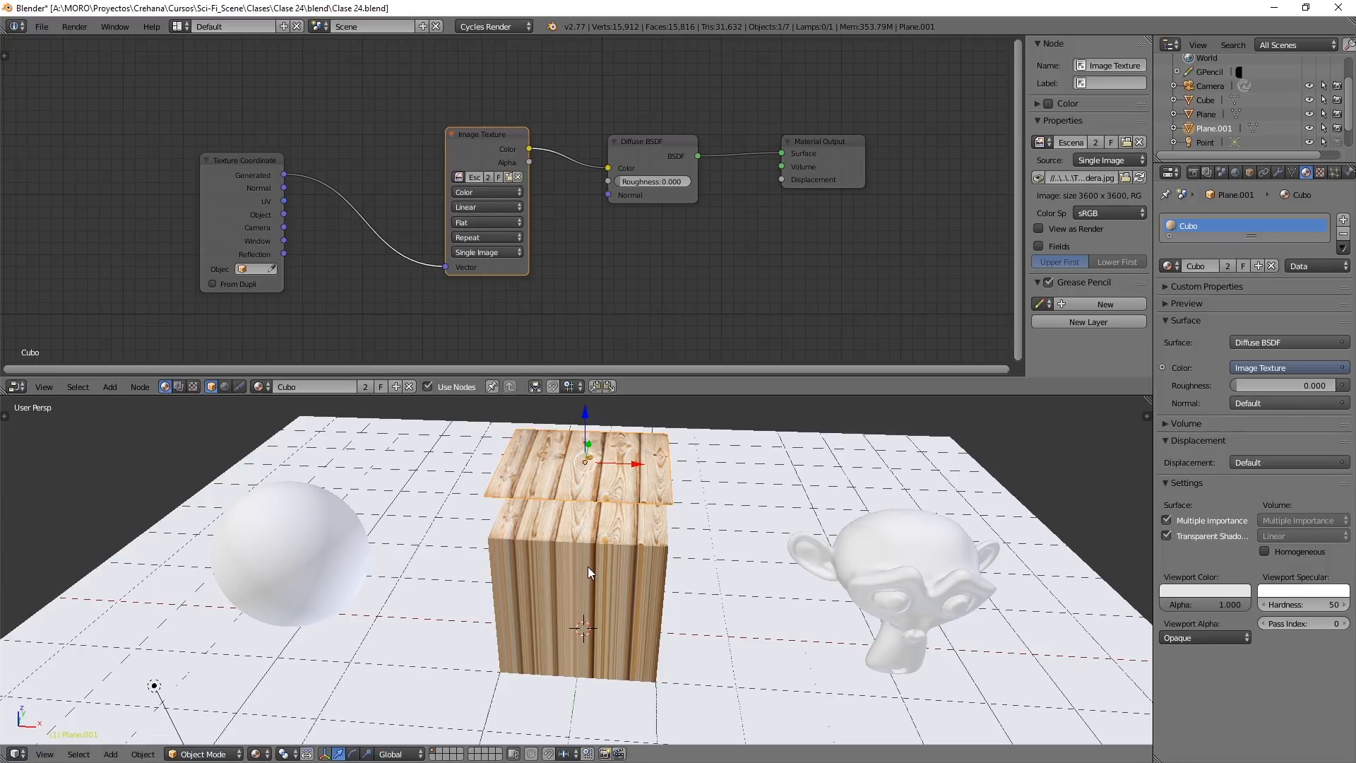
{"action": "middle_click_drag", "start_coordinate": [608, 578], "coordinate": [701, 514]}
{"action": "scroll", "coordinate": [596, 500], "scroll_direction": "up", "scroll_amount": 3}
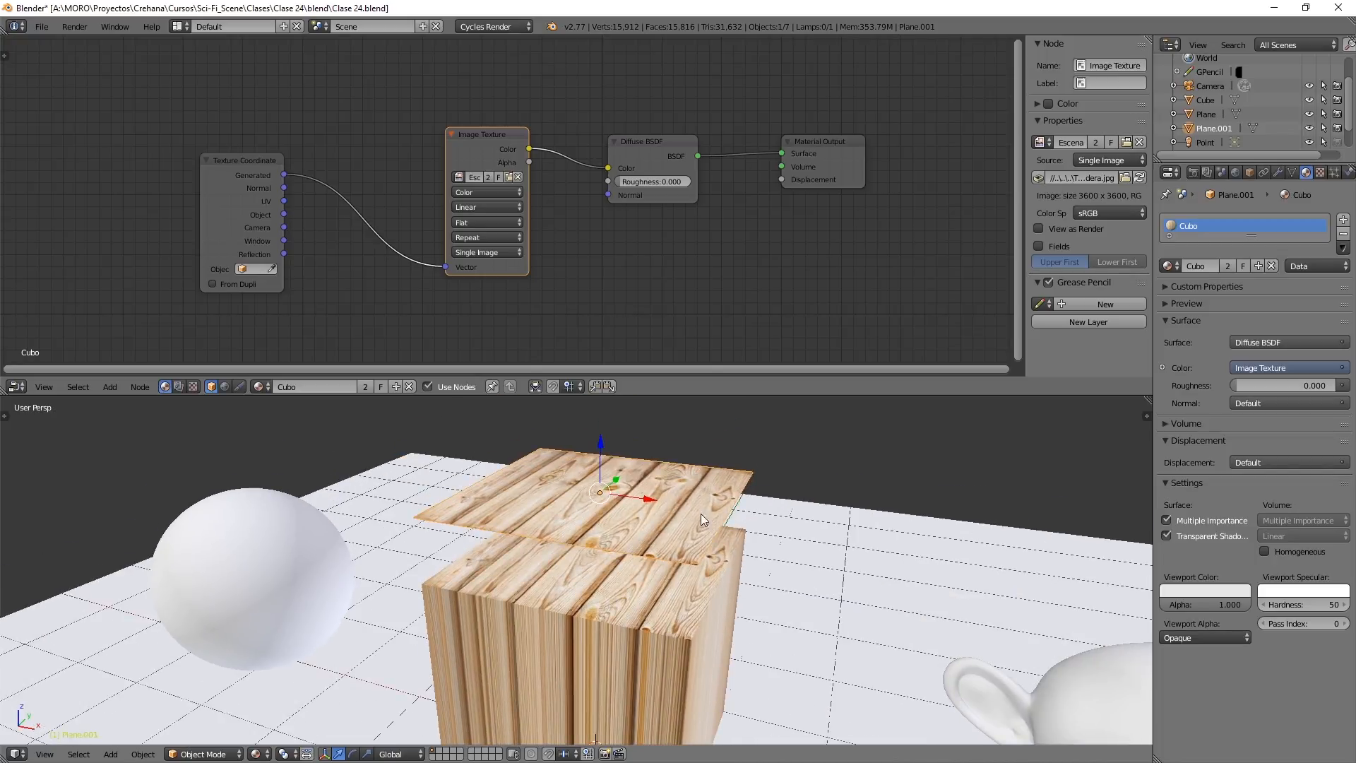
{"action": "mouse_move", "coordinate": [616, 482]}
{"action": "middle_mouse_down"}
{"action": "mouse_move", "coordinate": [600, 456]}
{"action": "mouse_move", "coordinate": [606, 488]}
{"action": "middle_mouse_up"}
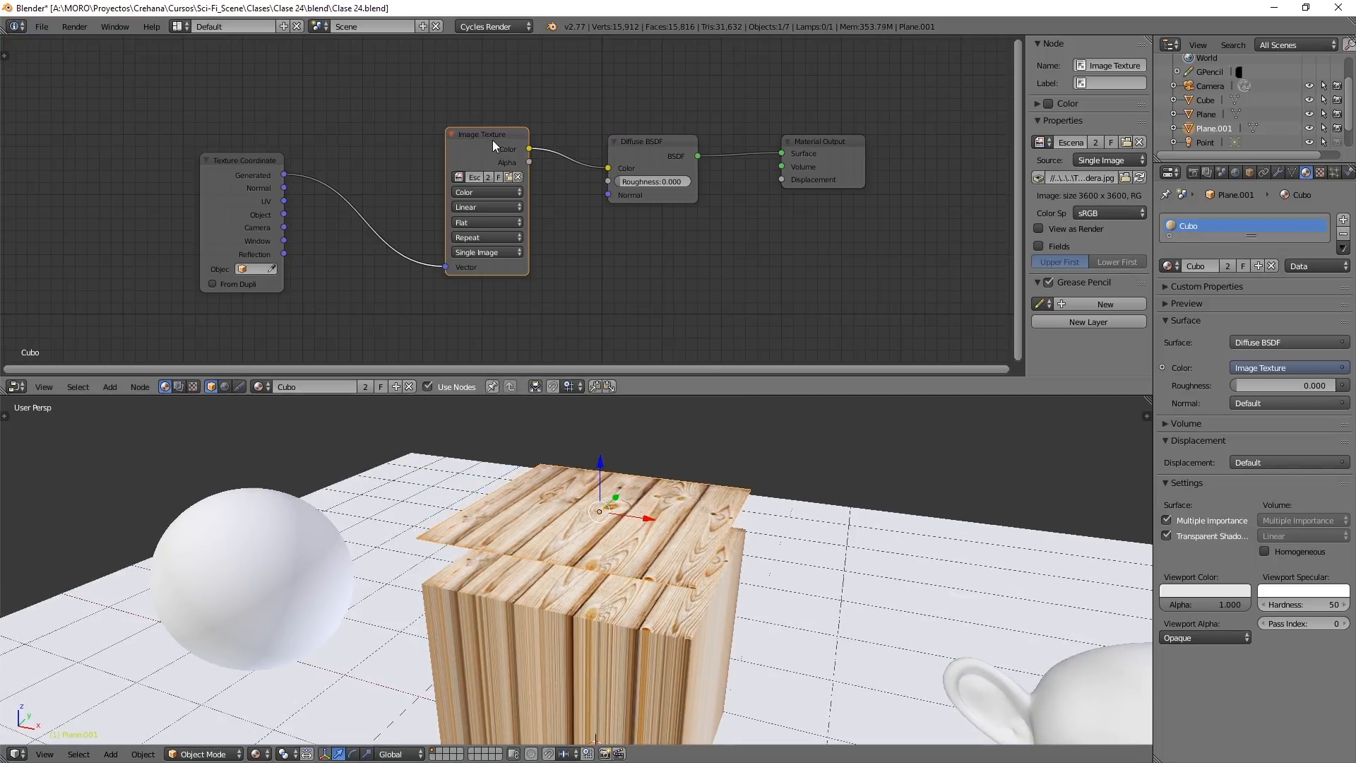
- Nudge the Image Texture node toward the Texture Coordinate node and lower the plane along Z through the cube to its base
{"action": "mouse_move", "coordinate": [493, 140]}
{"action": "left_mouse_down"}
{"action": "mouse_move", "coordinate": [468, 147]}
{"action": "mouse_move", "coordinate": [479, 143]}
{"action": "left_mouse_up"}
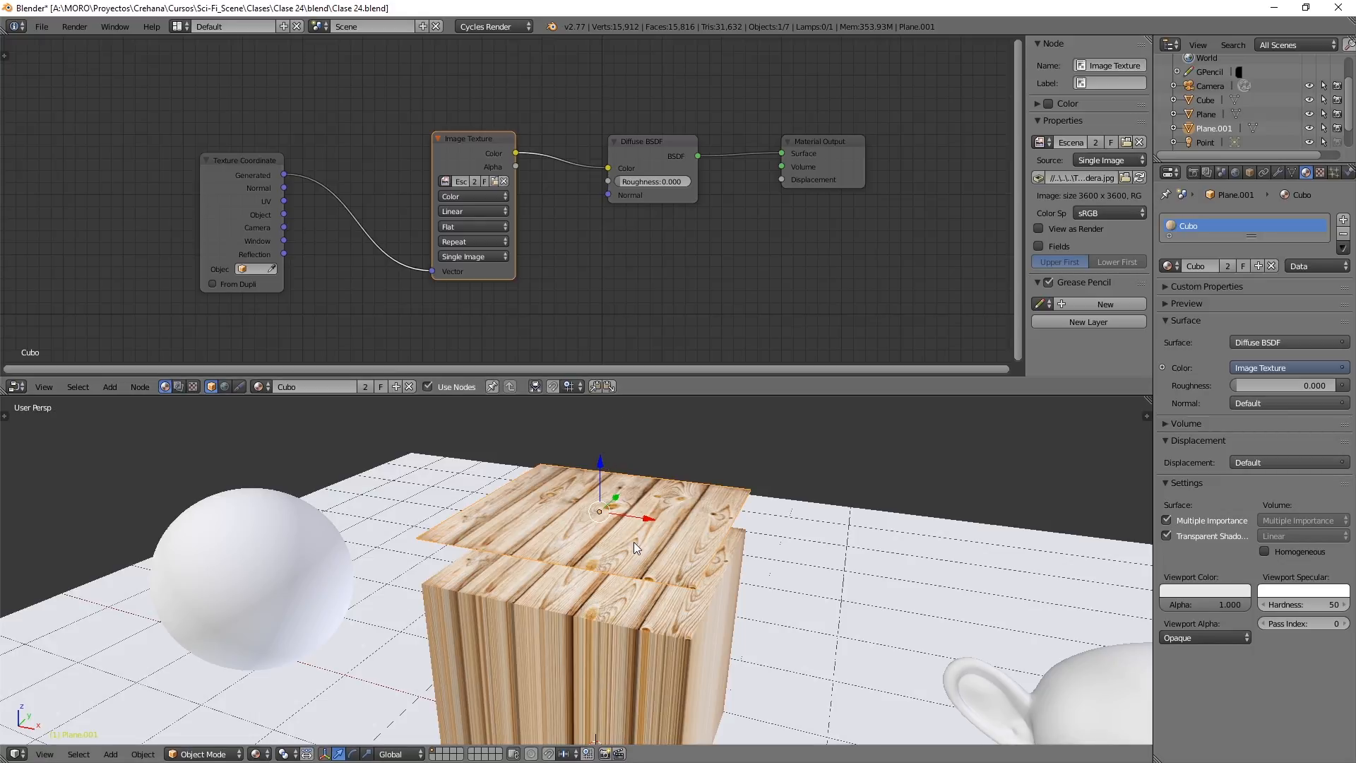
{"action": "middle_click_drag", "start_coordinate": [633, 541], "coordinate": [592, 406]}
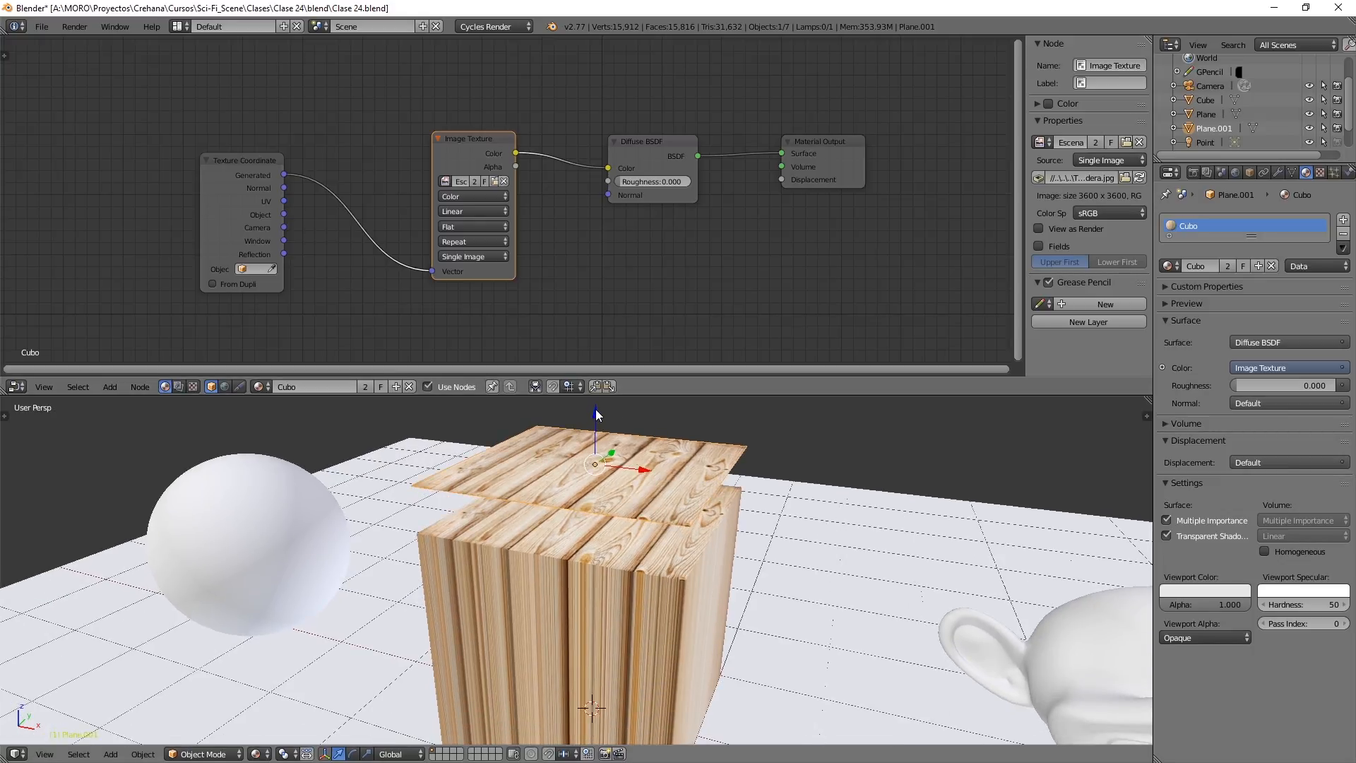
{"action": "left_click_drag", "start_coordinate": [595, 410], "coordinate": [609, 464]}
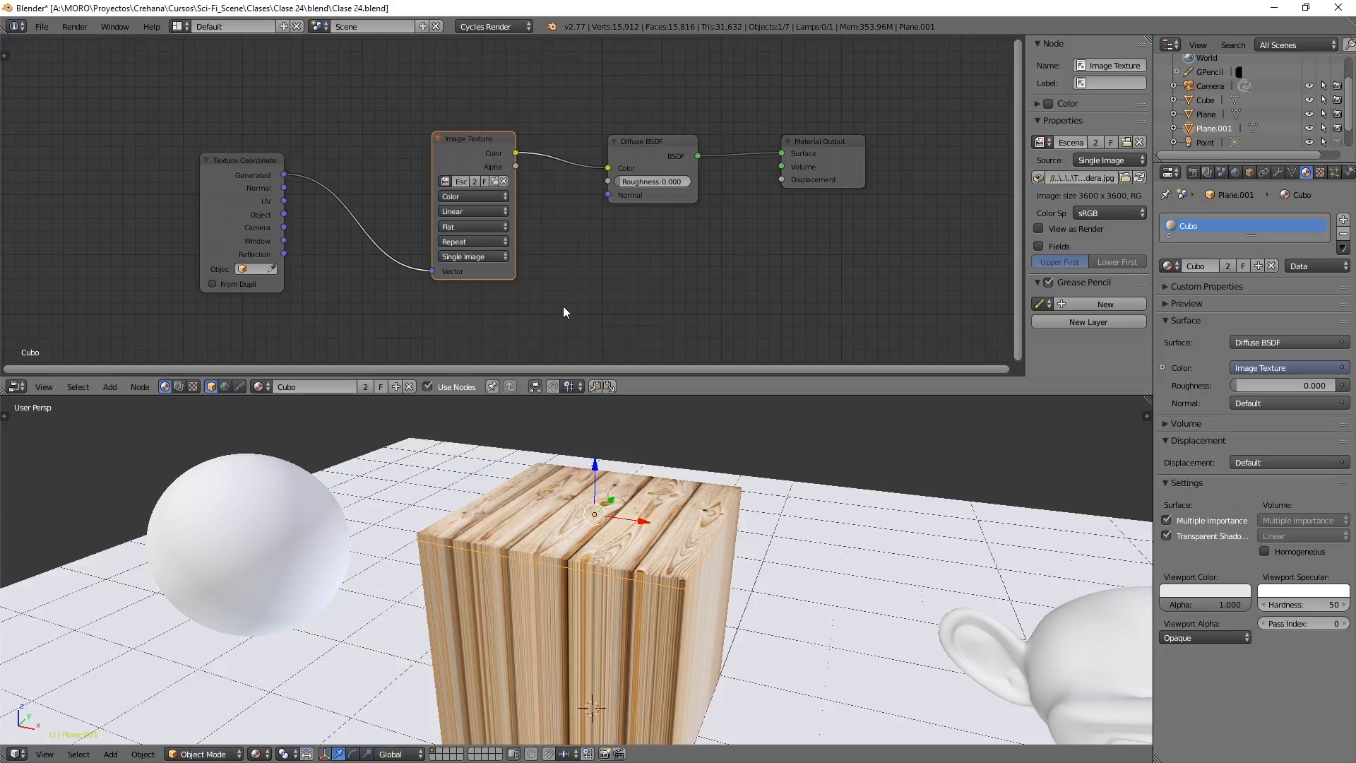
{"action": "left_click_drag", "start_coordinate": [595, 465], "coordinate": [602, 544]}
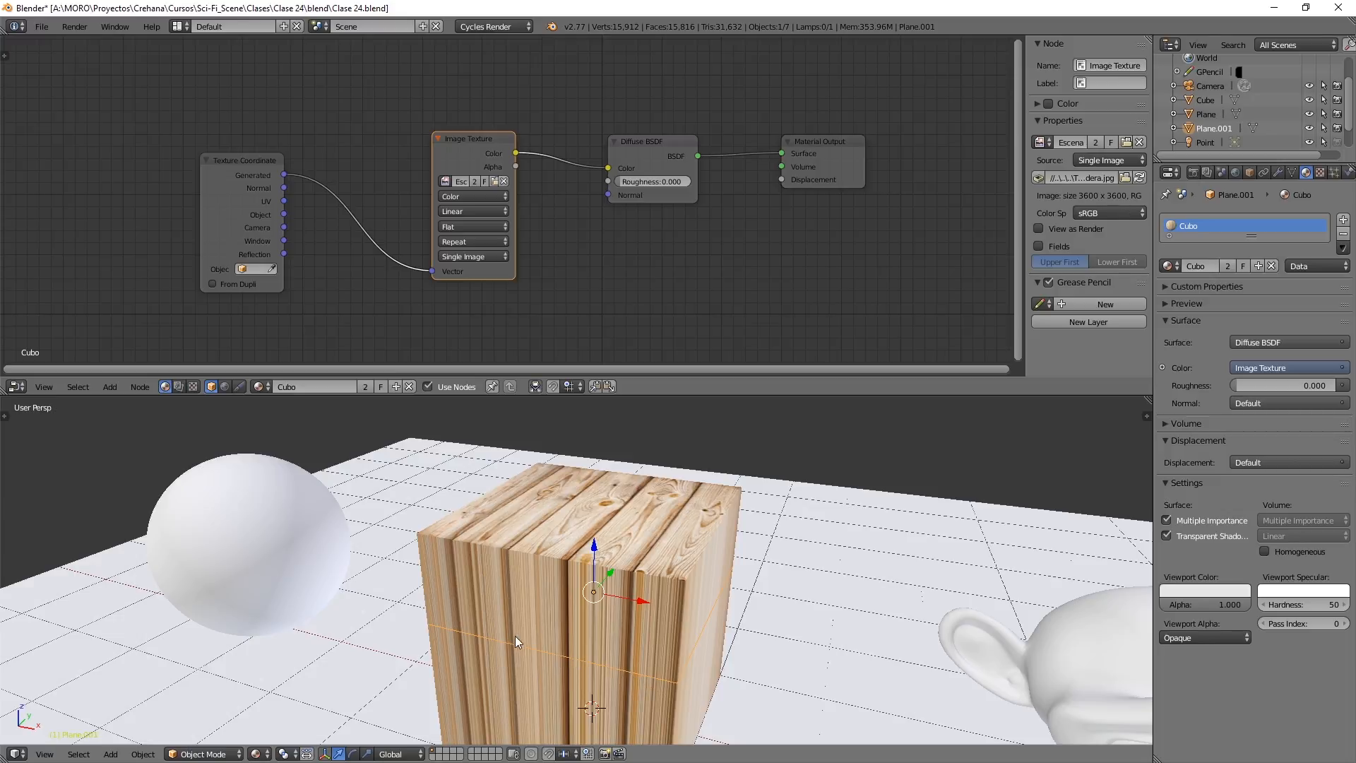
{"action": "middle_click_drag", "start_coordinate": [629, 650], "coordinate": [644, 555]}
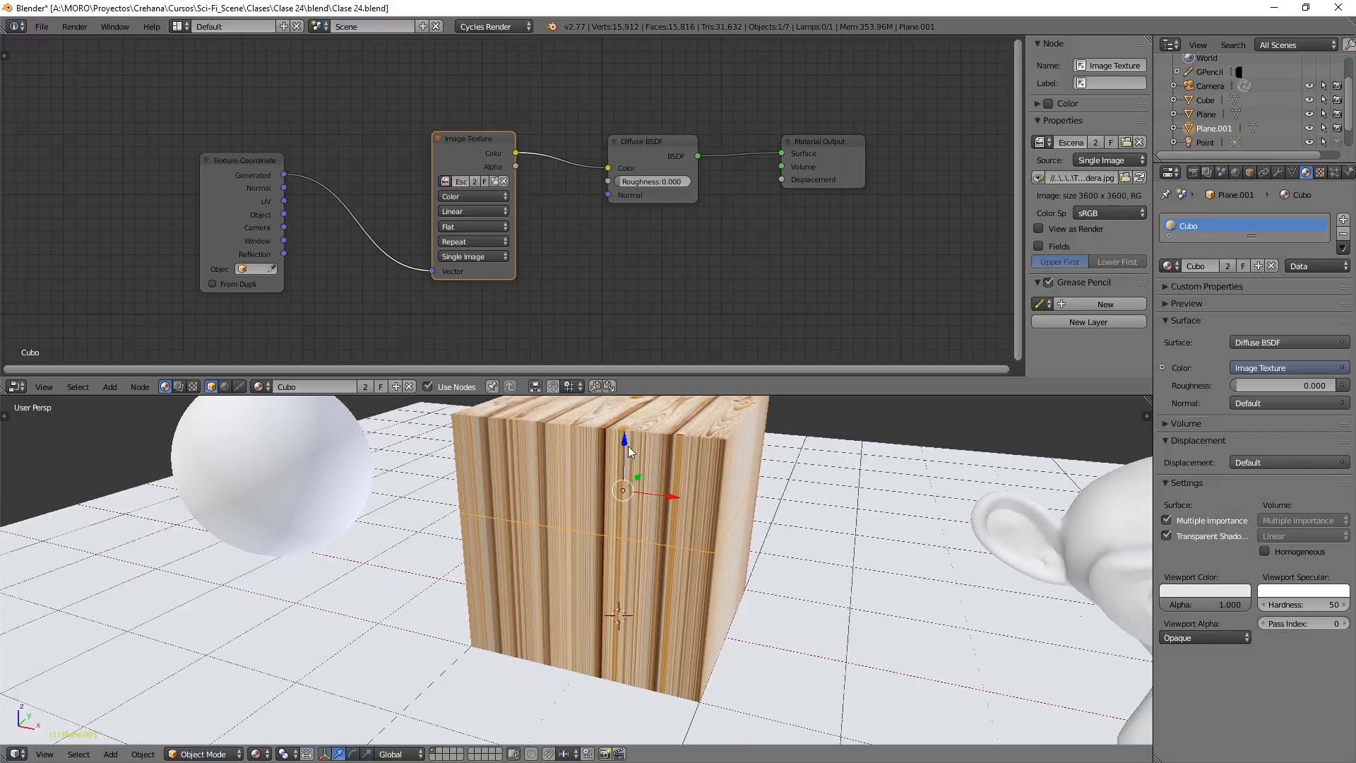
{"action": "left_click_drag", "start_coordinate": [628, 446], "coordinate": [629, 574]}
{"action": "scroll", "coordinate": [647, 561], "scroll_direction": "down", "scroll_amount": 2}
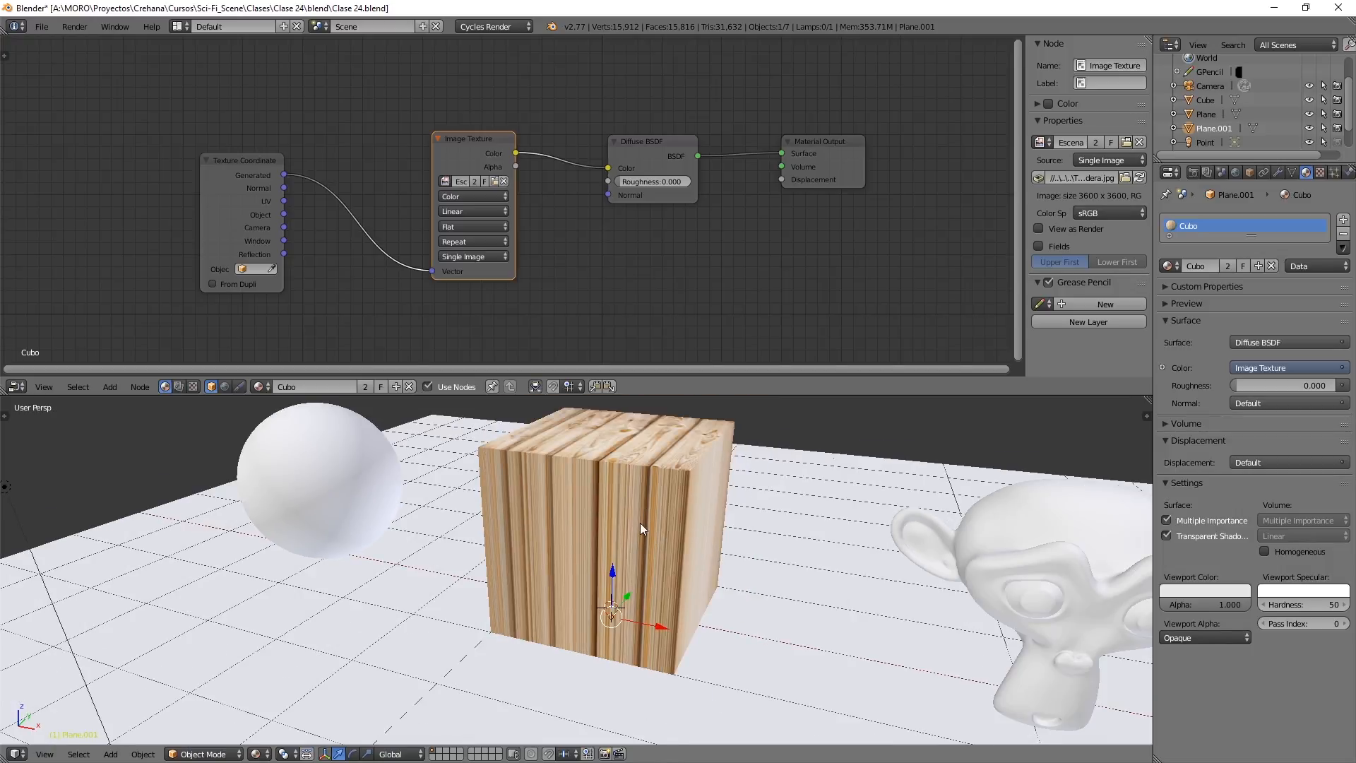
{"action": "right_click", "coordinate": [626, 532]}
{"action": "key", "text": "r"}
{"action": "key", "text": "r"}
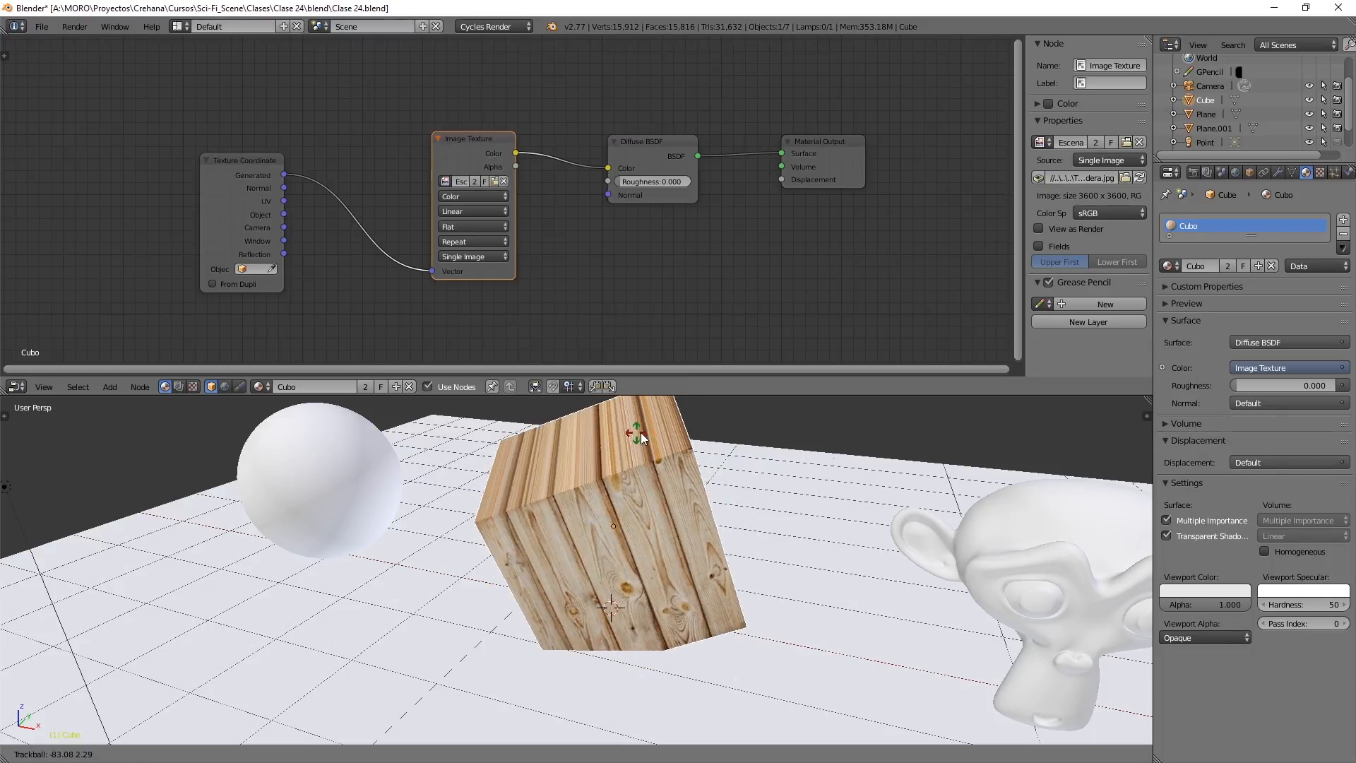
{"action": "key", "text": "Escape"}
- Select the added plane at the cube's base through the wireframe display and delete it
{"action": "key", "text": "z"}
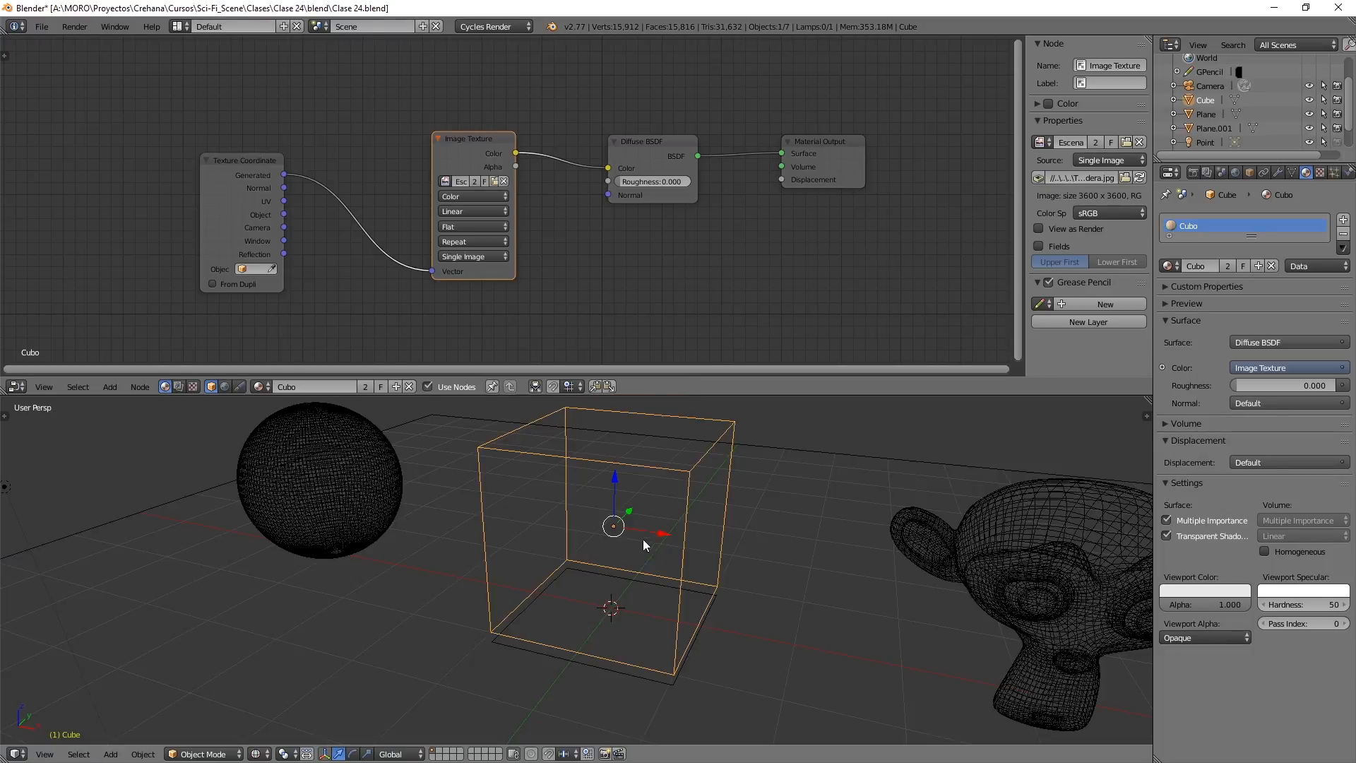
{"action": "right_click", "coordinate": [640, 681]}
{"action": "key", "text": "z"}
{"action": "key", "text": "x"}
{"action": "left_click", "coordinate": [598, 539]}
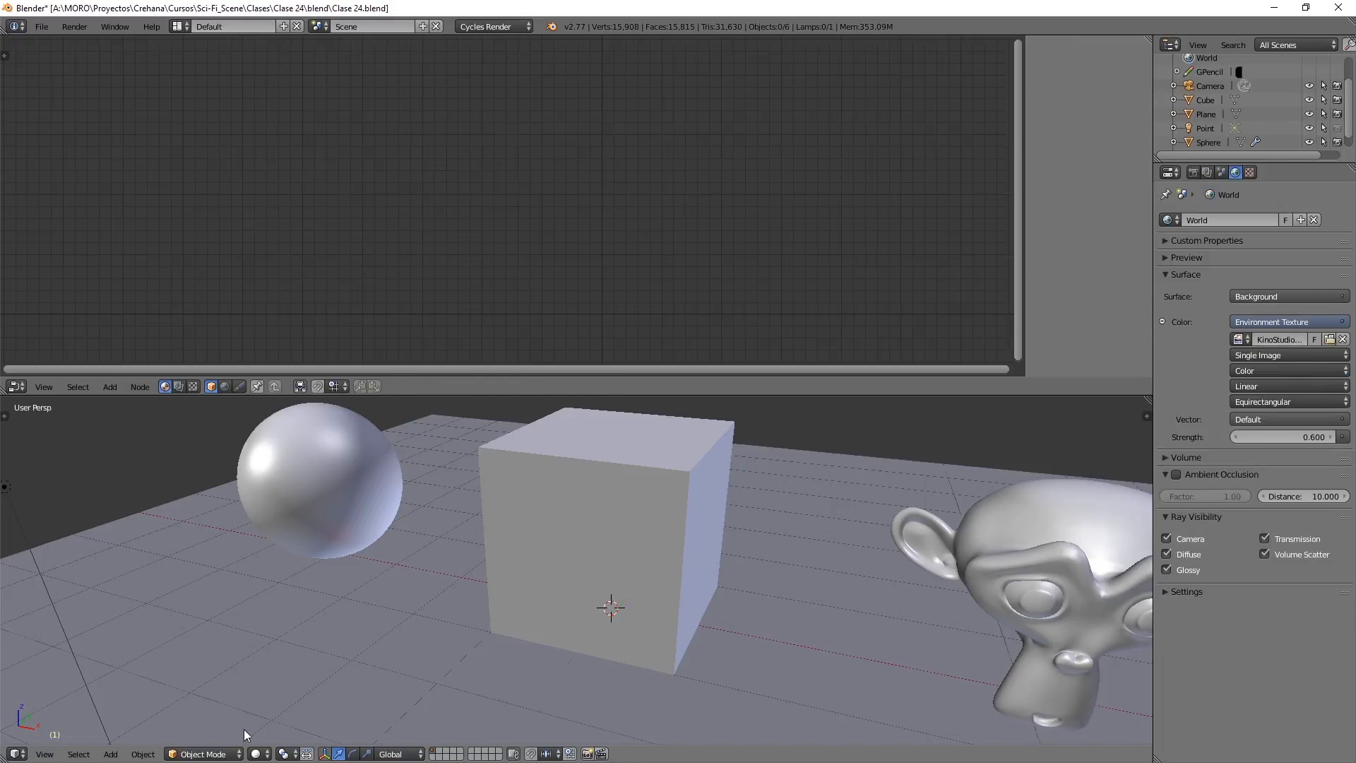
- Select the cube and switch the viewport to Rendered shading
{"action": "right_click", "coordinate": [620, 541]}
{"action": "left_click", "coordinate": [259, 754]}
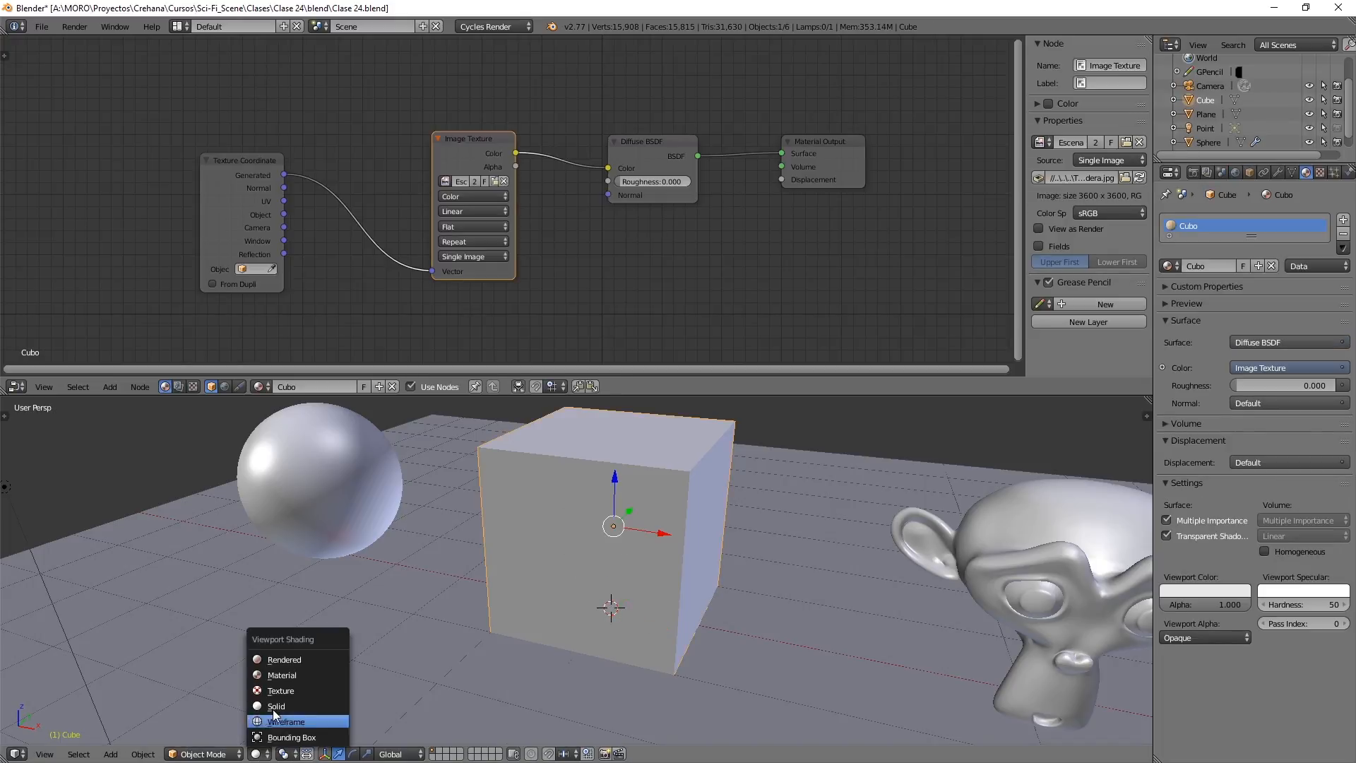
{"action": "left_click", "coordinate": [286, 660]}
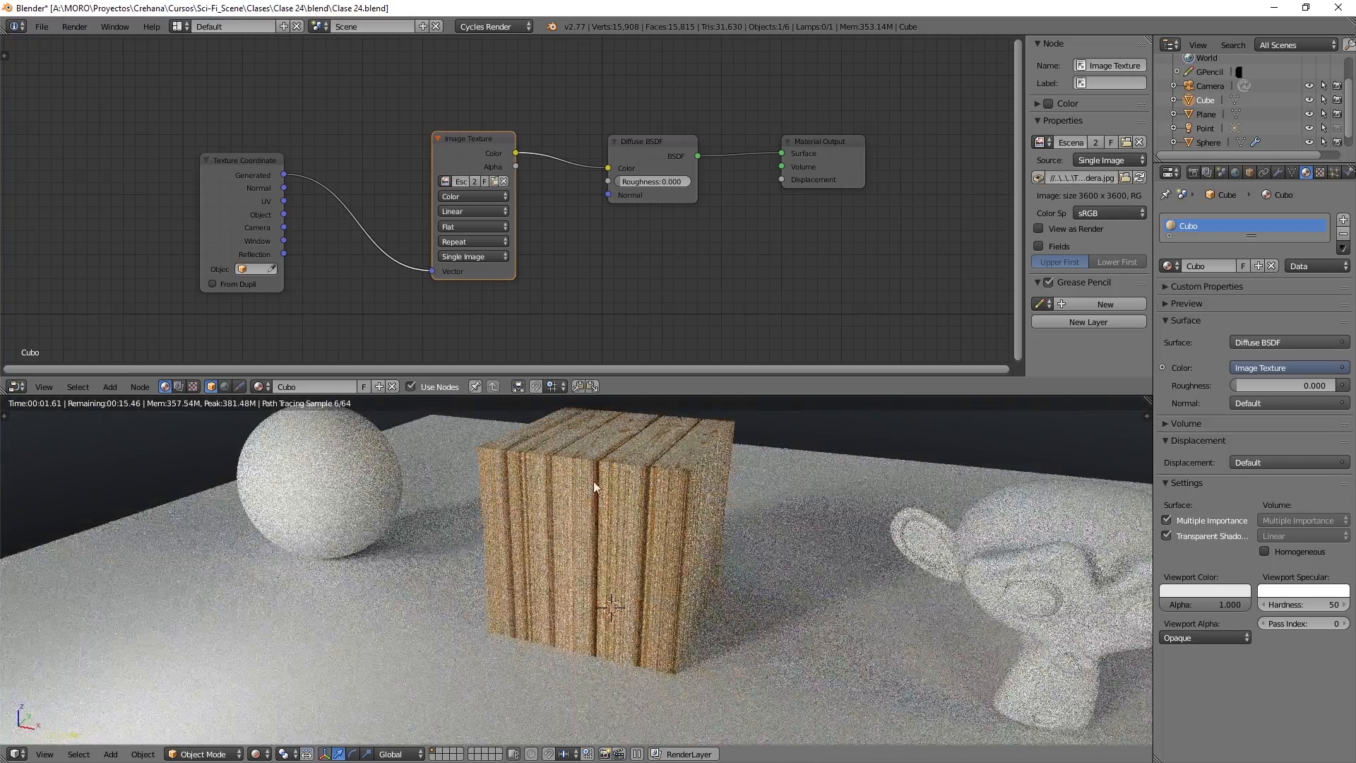
{"action": "middle_click_drag", "start_coordinate": [612, 478], "coordinate": [586, 558]}
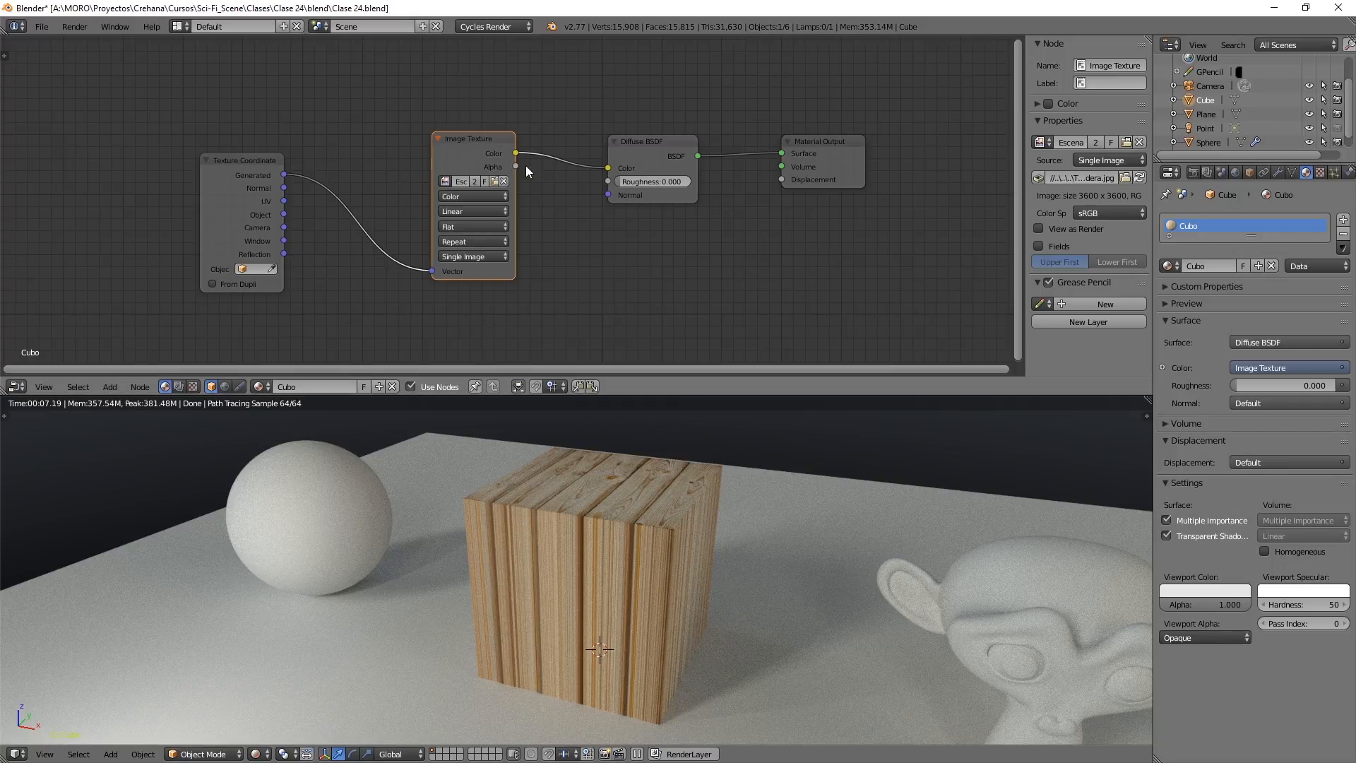
- Set the Image Texture node's projection to Box and mark the cube's top edge with a freehand annotation
{"action": "left_click", "coordinate": [470, 226]}
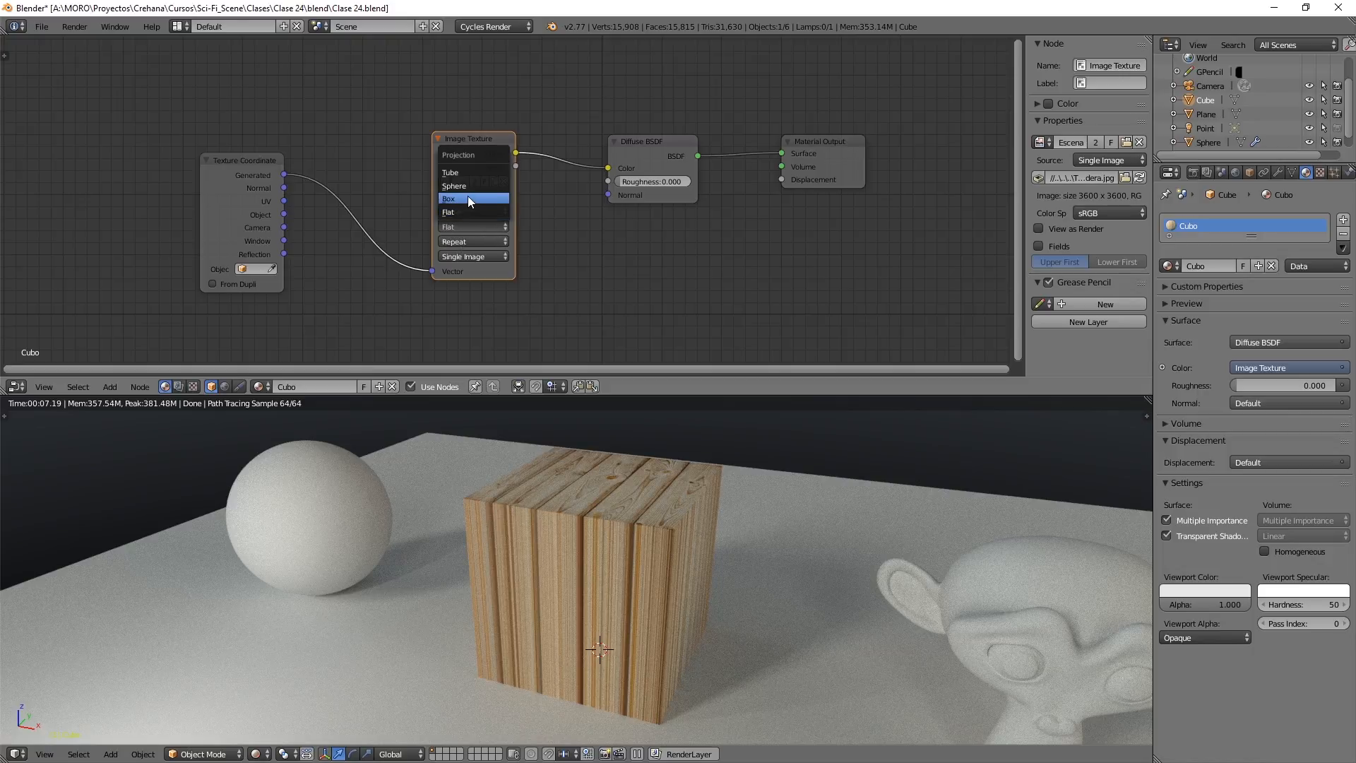
{"action": "left_click", "coordinate": [468, 199]}
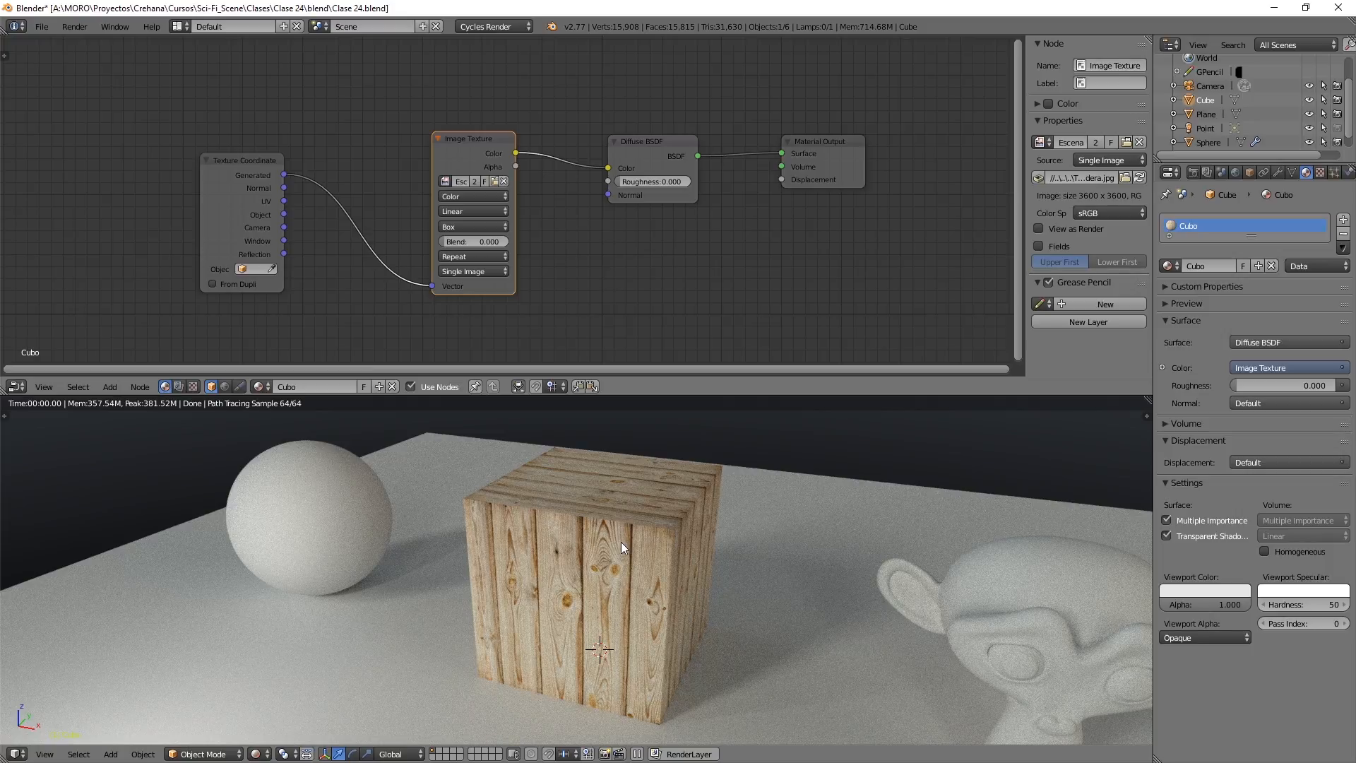
{"action": "scroll", "coordinate": [621, 541], "scroll_direction": "down", "scroll_amount": 1}
{"action": "middle_click_drag", "start_coordinate": [621, 541], "coordinate": [650, 505]}
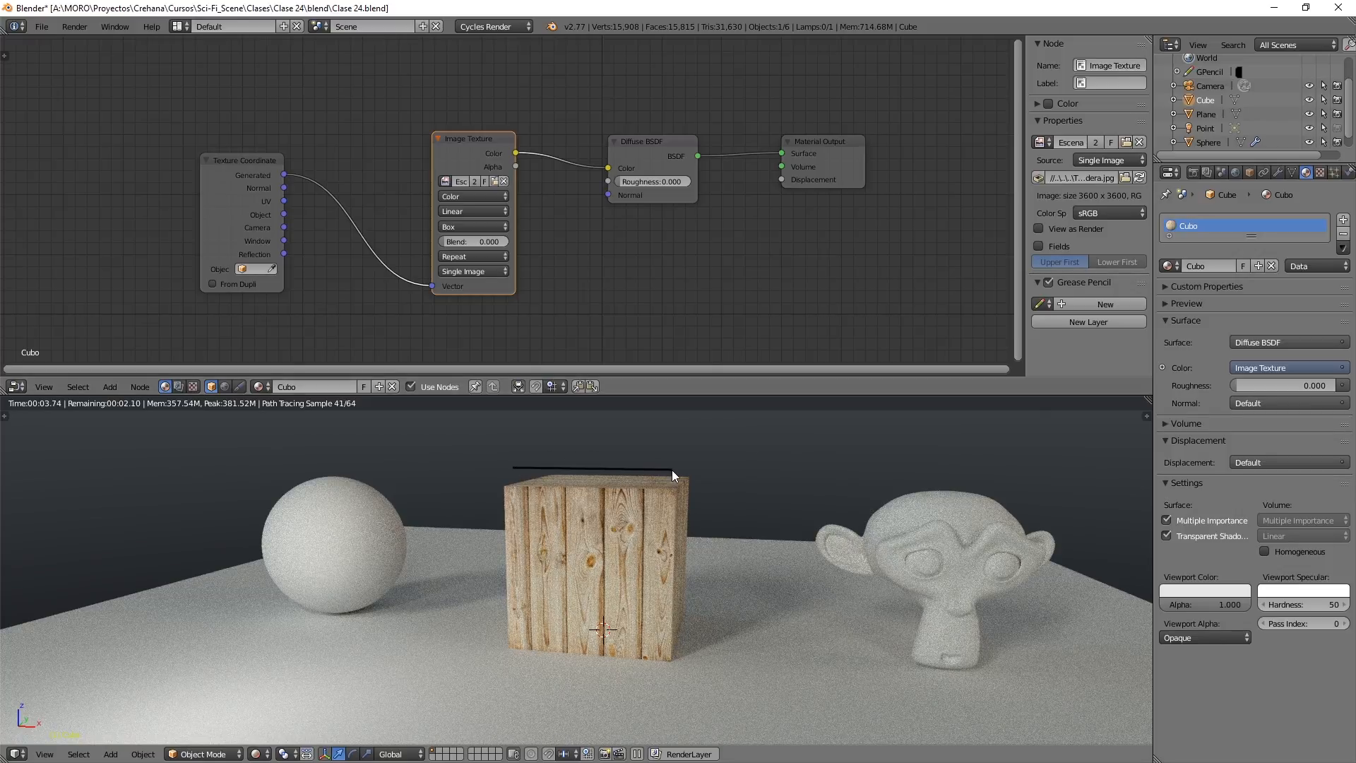
{"action": "mouse_move", "coordinate": [511, 469]}
{"action": "left_mouse_down"}
{"action": "mouse_move", "coordinate": [697, 460]}
{"action": "mouse_move", "coordinate": [686, 651]}
{"action": "mouse_move", "coordinate": [501, 642]}
{"action": "mouse_move", "coordinate": [507, 455]}
{"action": "left_mouse_up"}
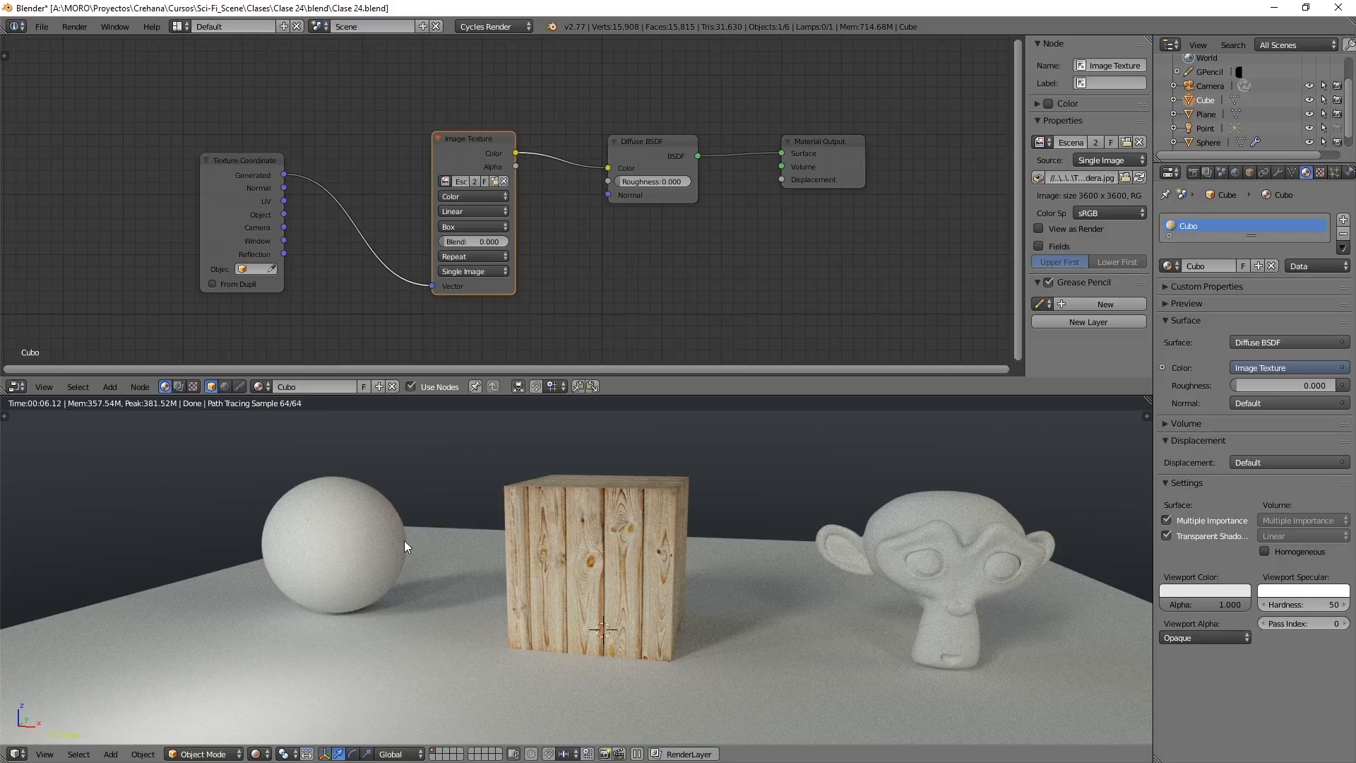
- Assign the existing Cubo material to the sphere
{"action": "right_click", "coordinate": [337, 526]}
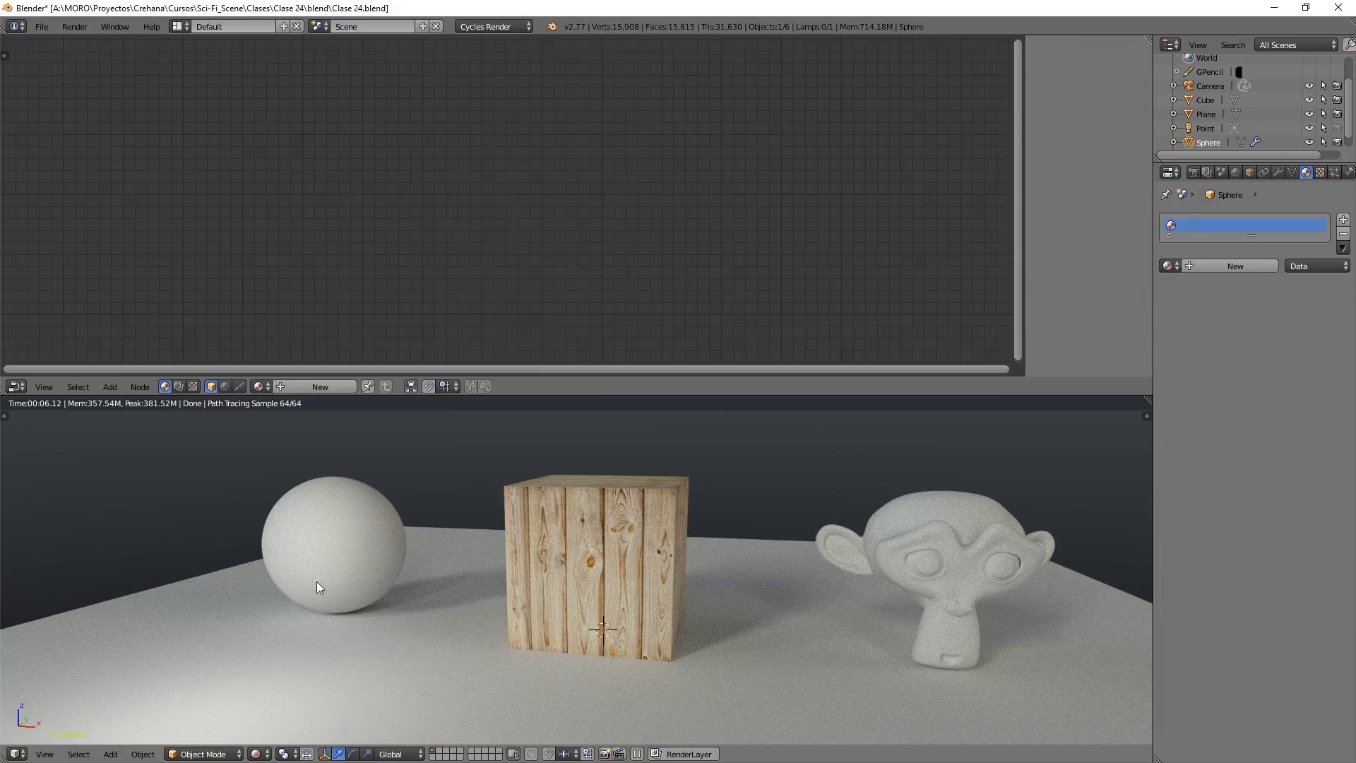
{"action": "left_click", "coordinate": [1168, 265]}
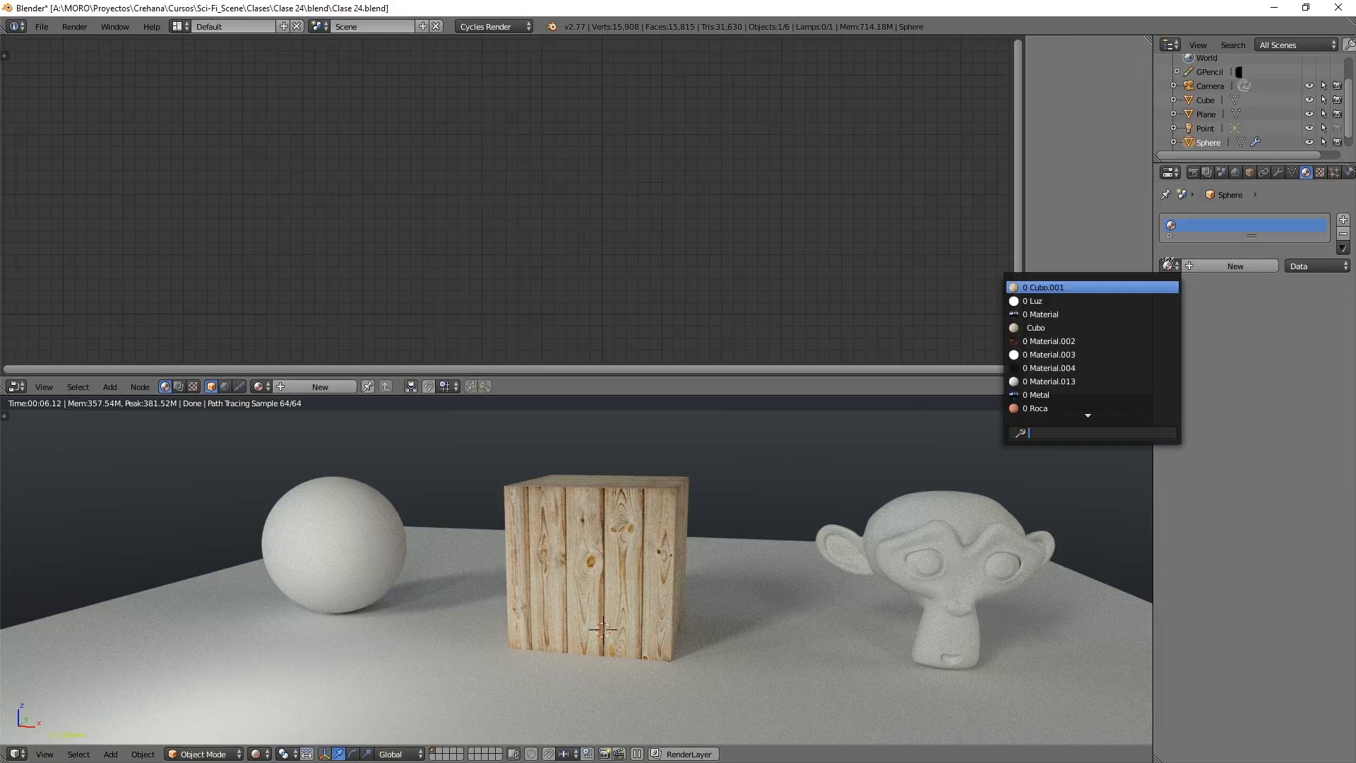
{"action": "left_click", "coordinate": [1041, 329]}
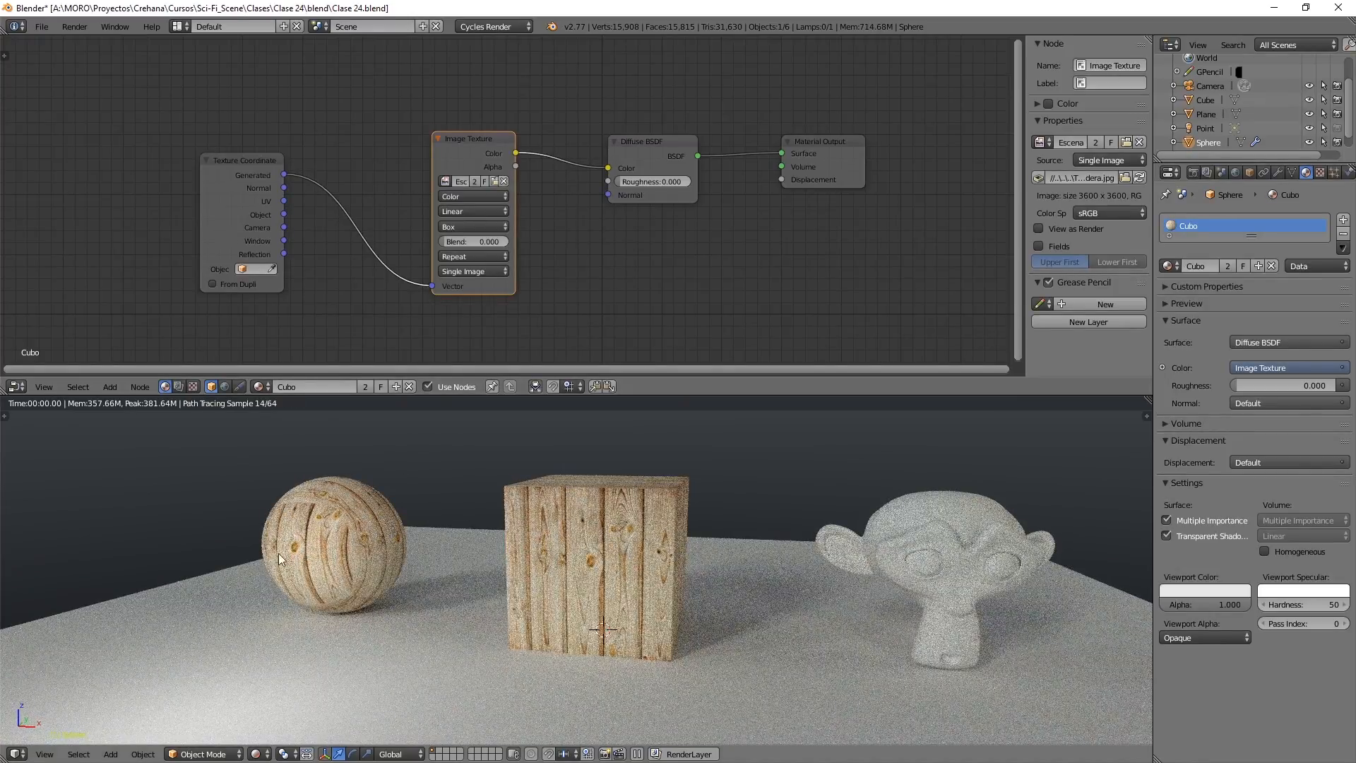
- Outline the front and upper box-projection areas on the sphere with freehand annotation strokes, undoing each one
{"action": "middle_click_drag", "start_coordinate": [343, 568], "coordinate": [550, 577], "text": "shift"}
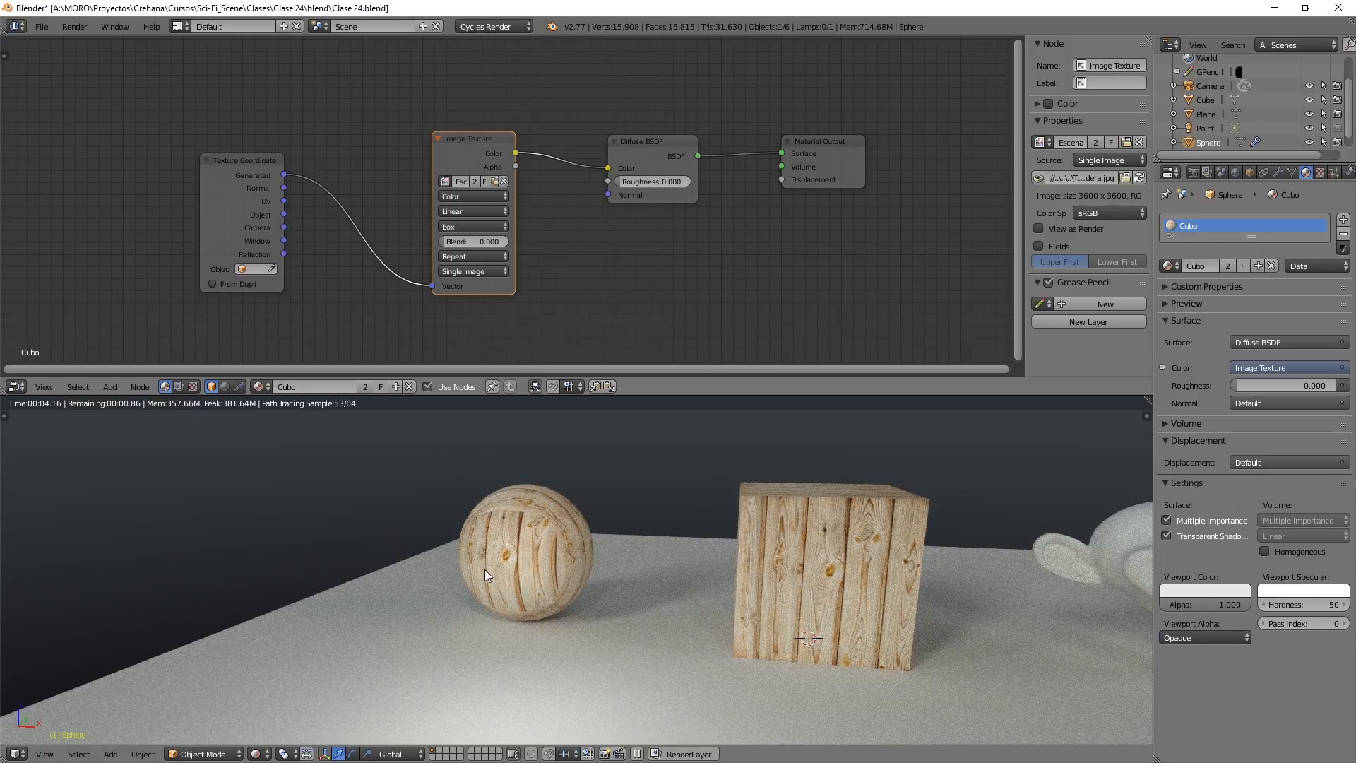
{"action": "scroll", "coordinate": [486, 564], "scroll_direction": "up", "scroll_amount": 5}
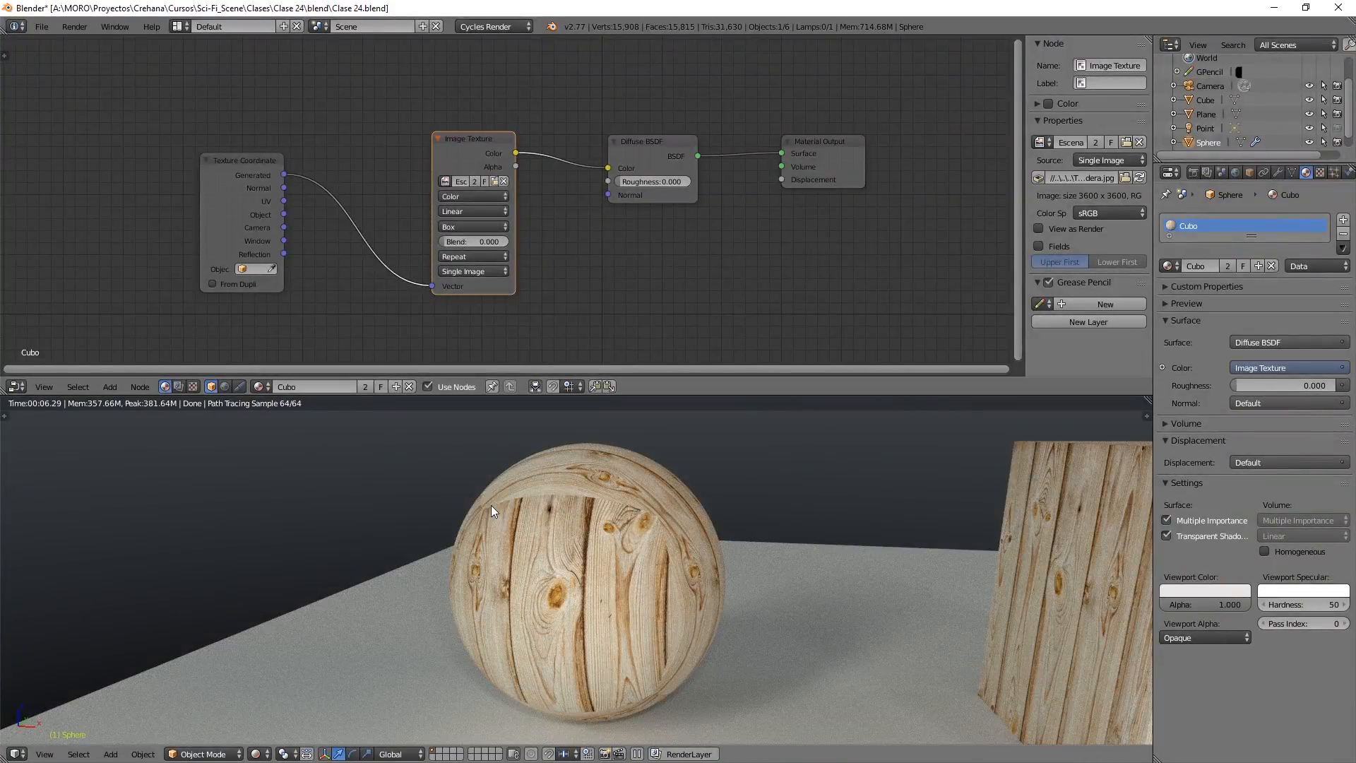
{"action": "mouse_move", "coordinate": [489, 505]}
{"action": "left_mouse_down"}
{"action": "mouse_move", "coordinate": [706, 527]}
{"action": "mouse_move", "coordinate": [601, 715]}
{"action": "mouse_move", "coordinate": [507, 502]}
{"action": "left_mouse_up"}
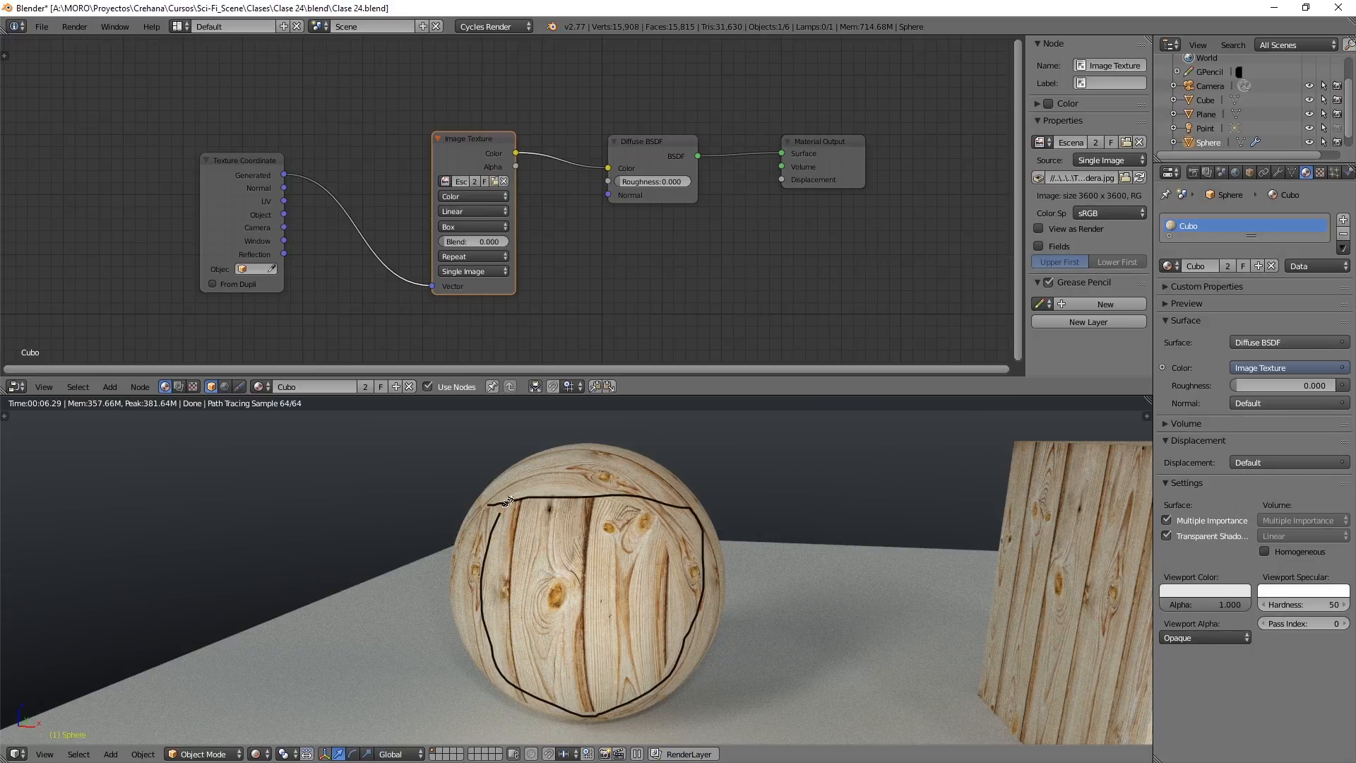
{"action": "key", "text": "ctrl+z"}
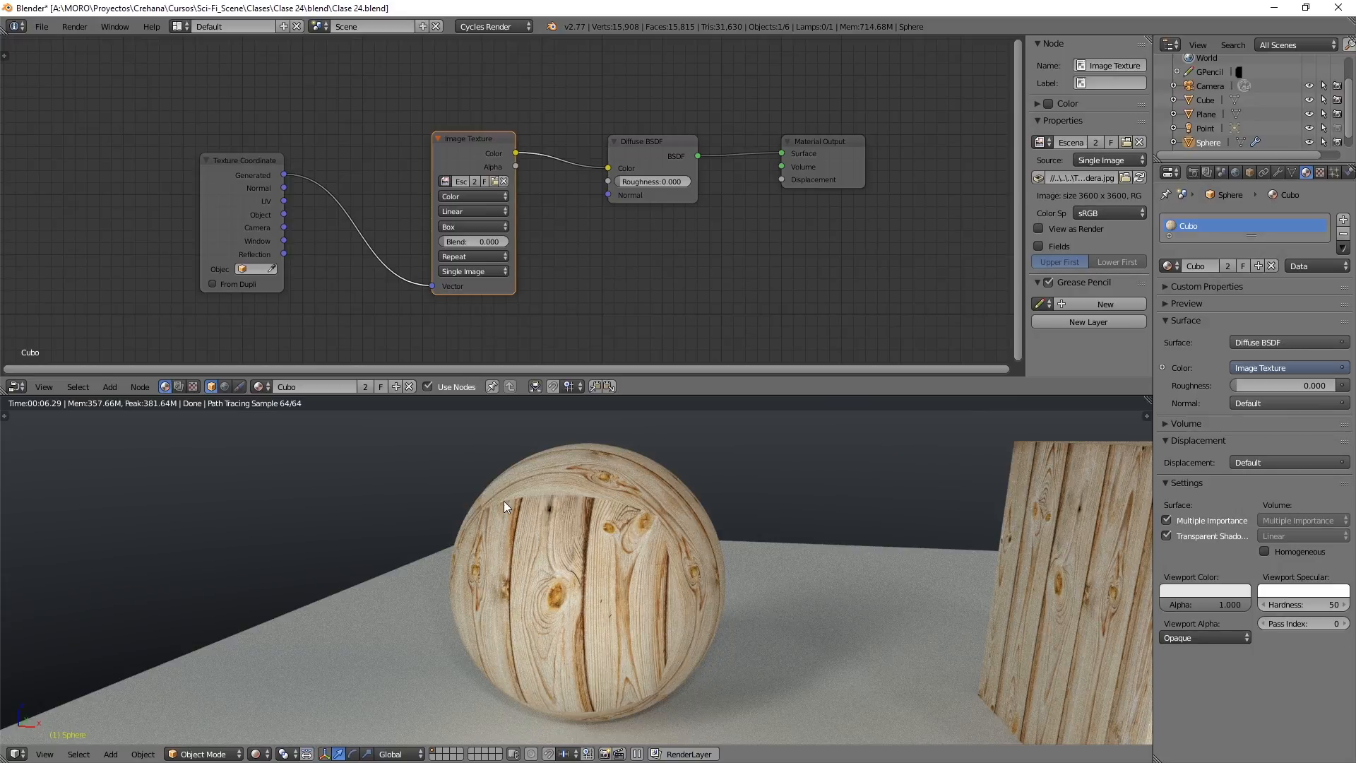
{"action": "mouse_move", "coordinate": [503, 506]}
{"action": "left_mouse_down"}
{"action": "mouse_move", "coordinate": [530, 441]}
{"action": "mouse_move", "coordinate": [706, 498]}
{"action": "mouse_move", "coordinate": [556, 492]}
{"action": "left_mouse_up"}
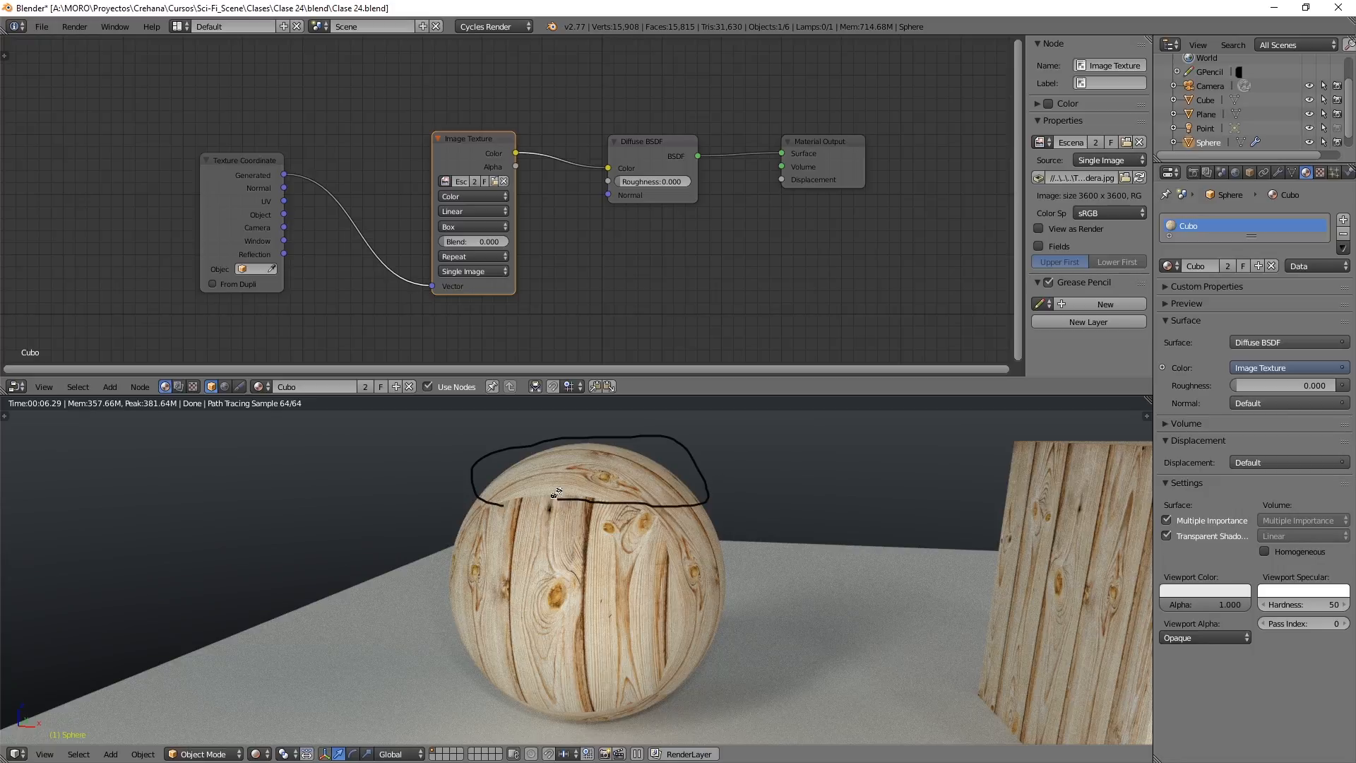
{"action": "key", "text": "ctrl+z"}
{"action": "mouse_move", "coordinate": [684, 471]}
{"action": "left_mouse_down"}
{"action": "mouse_move", "coordinate": [656, 526]}
{"action": "mouse_move", "coordinate": [712, 693]}
{"action": "mouse_move", "coordinate": [717, 476]}
{"action": "mouse_move", "coordinate": [689, 468]}
{"action": "left_mouse_up"}
{"action": "key", "text": "ctrl+z"}
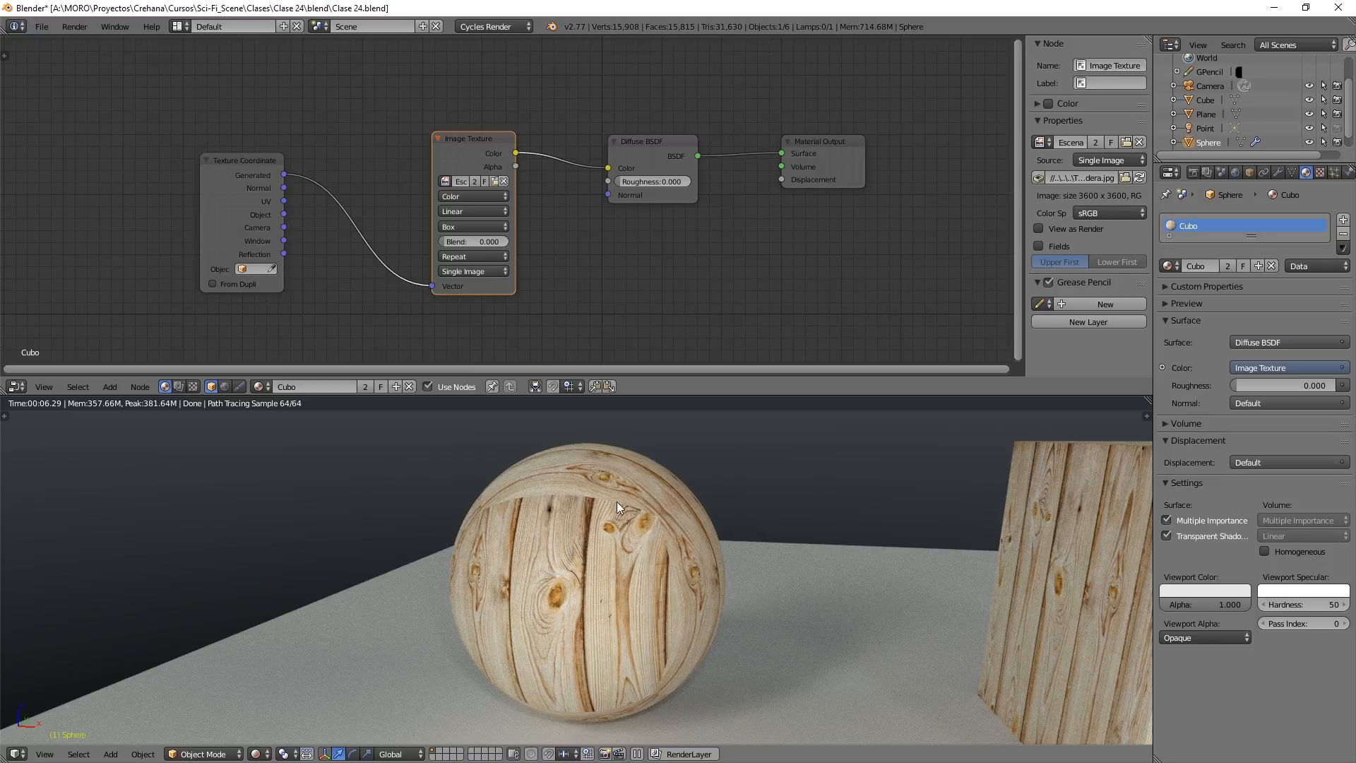
- Set the Image Texture node's projection to Sphere and compare the wood texture on the sphere and the cube
{"action": "left_click", "coordinate": [476, 227]}
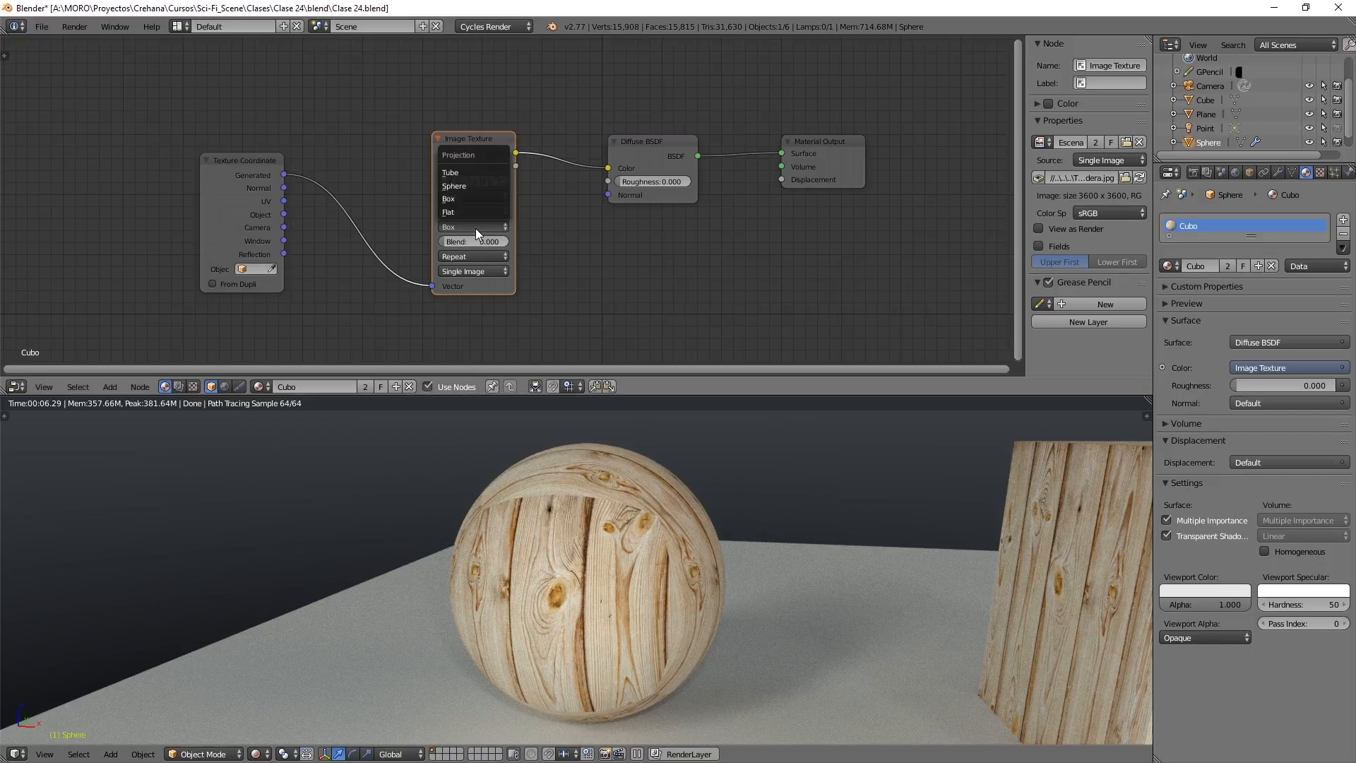
{"action": "left_click", "coordinate": [472, 185]}
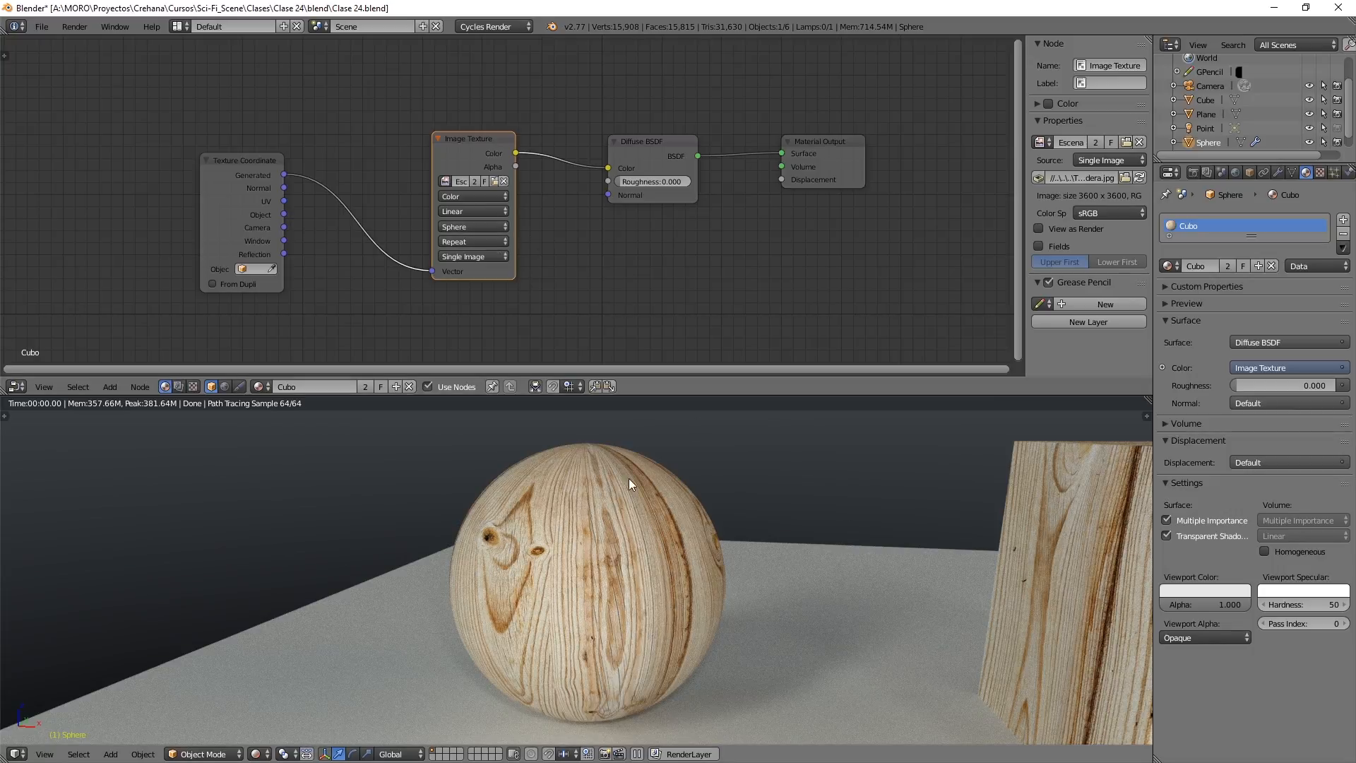
{"action": "scroll", "coordinate": [776, 515], "scroll_direction": "down", "scroll_amount": 3}
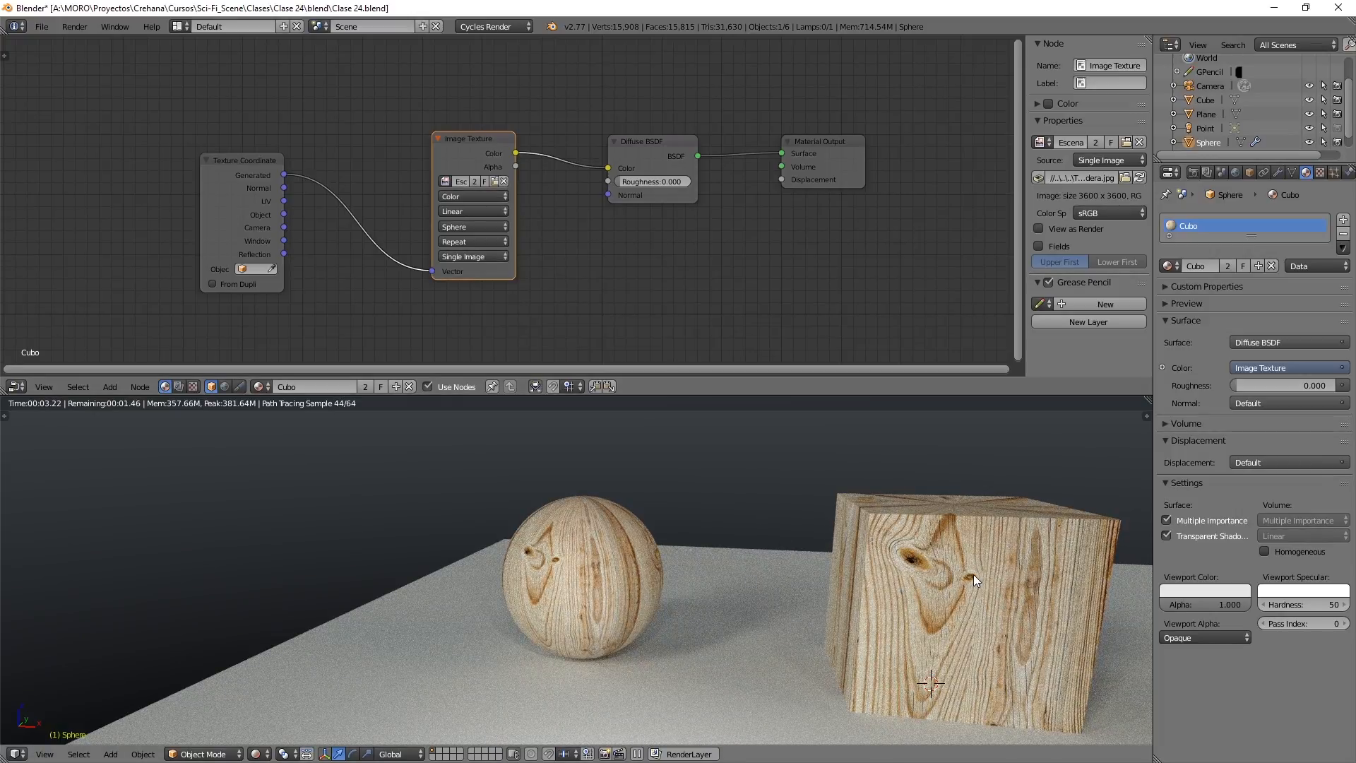
{"action": "scroll", "coordinate": [942, 561], "scroll_direction": "up", "scroll_amount": 3}
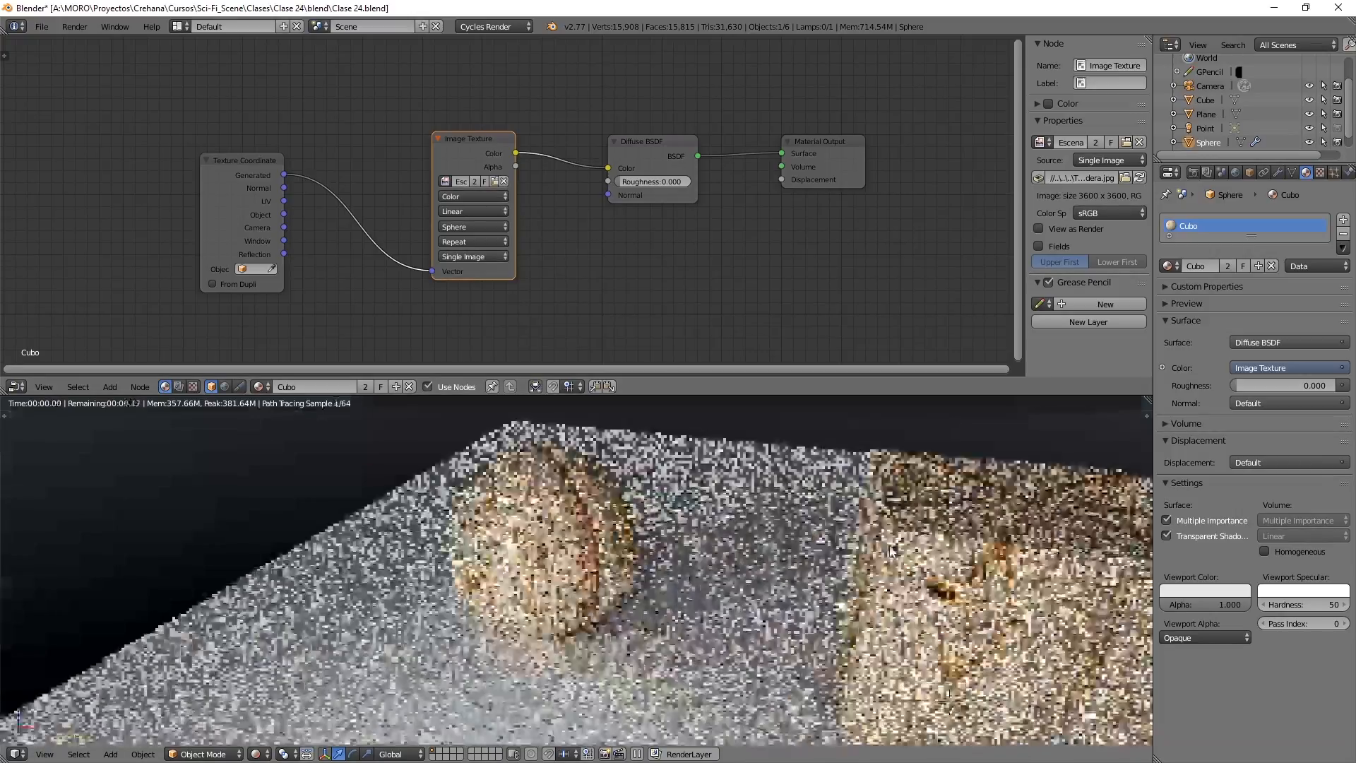
- Make the sphere's shared Cubo material an independent single-user copy
{"action": "middle_click_drag", "start_coordinate": [960, 538], "coordinate": [895, 481]}
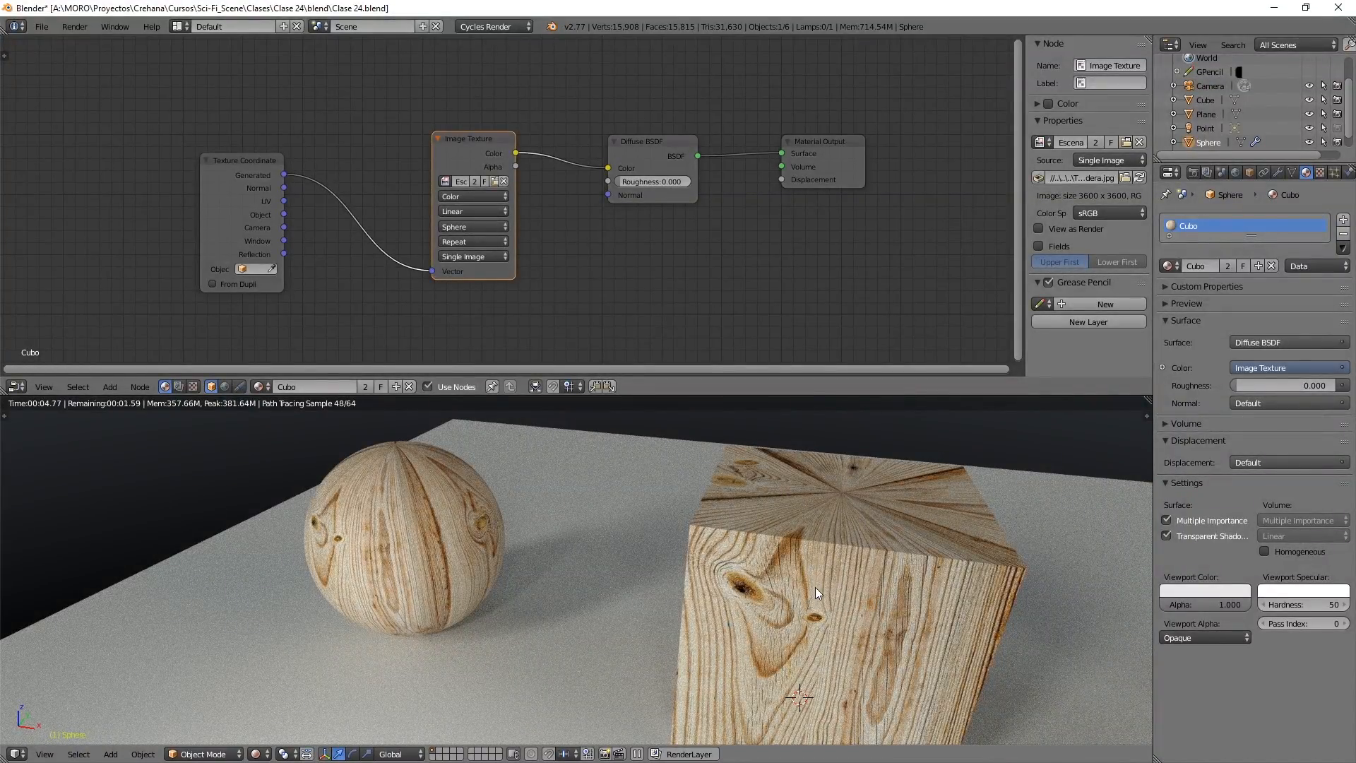
{"action": "right_click", "coordinate": [791, 516]}
{"action": "right_click", "coordinate": [463, 517]}
{"action": "right_click", "coordinate": [766, 515]}
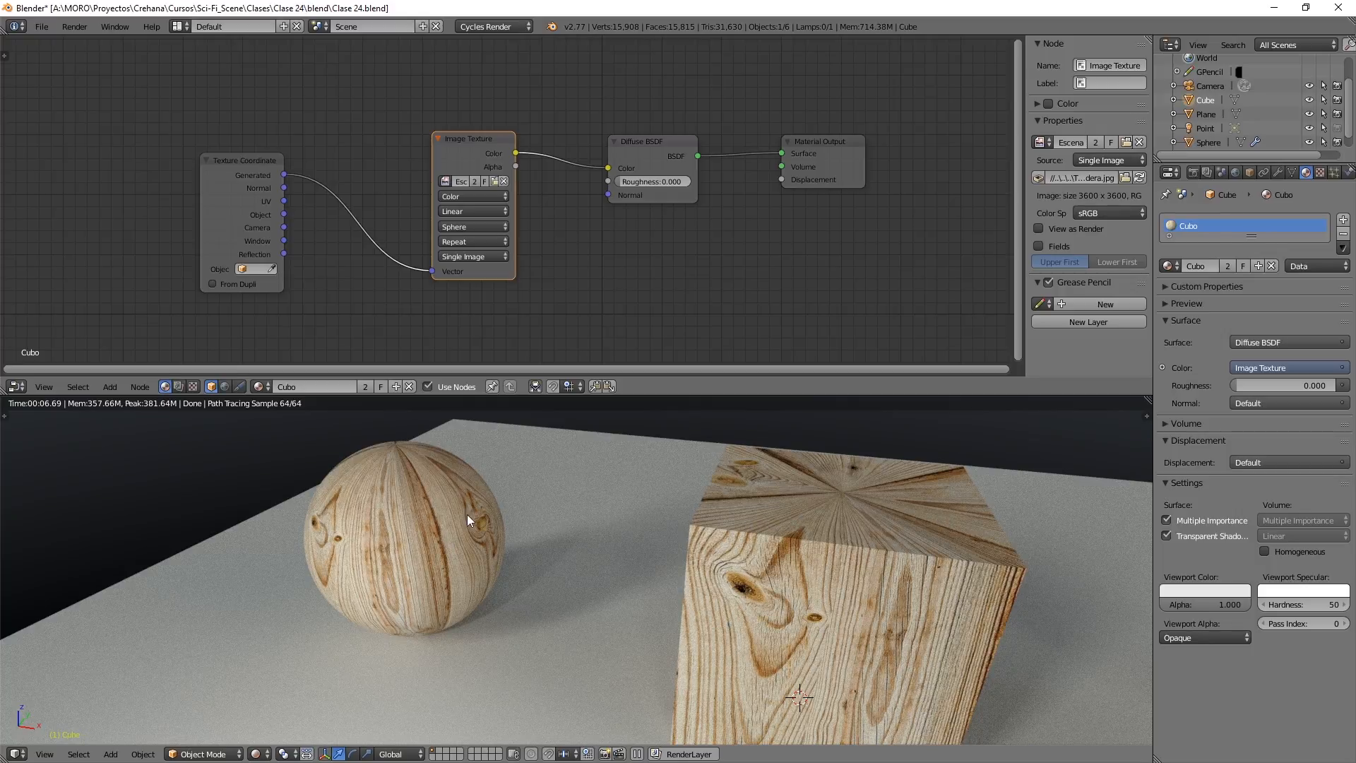
{"action": "right_click", "coordinate": [467, 514]}
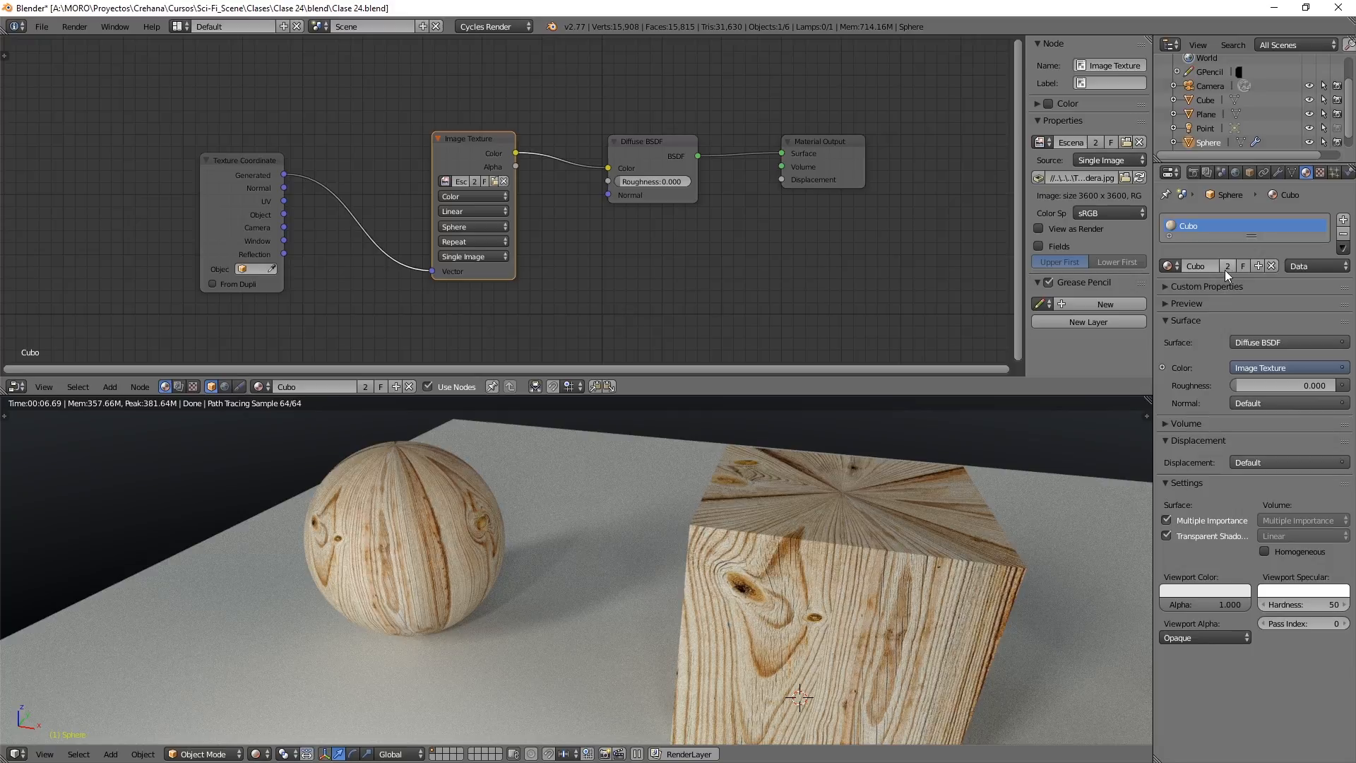
{"action": "left_click", "coordinate": [1228, 266]}
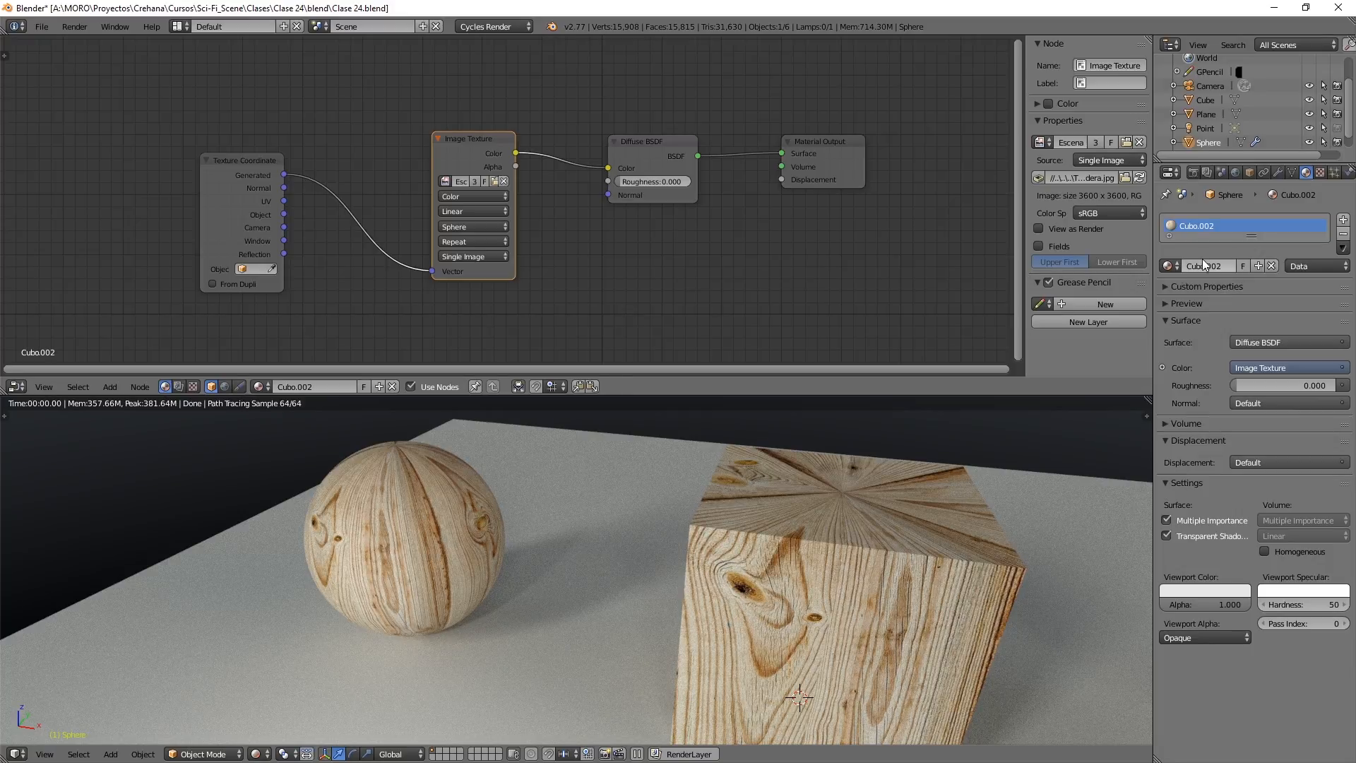
- Compare the cube's and sphere's material assignments and rename the sphere's material to Esfera
{"action": "right_click", "coordinate": [777, 527]}
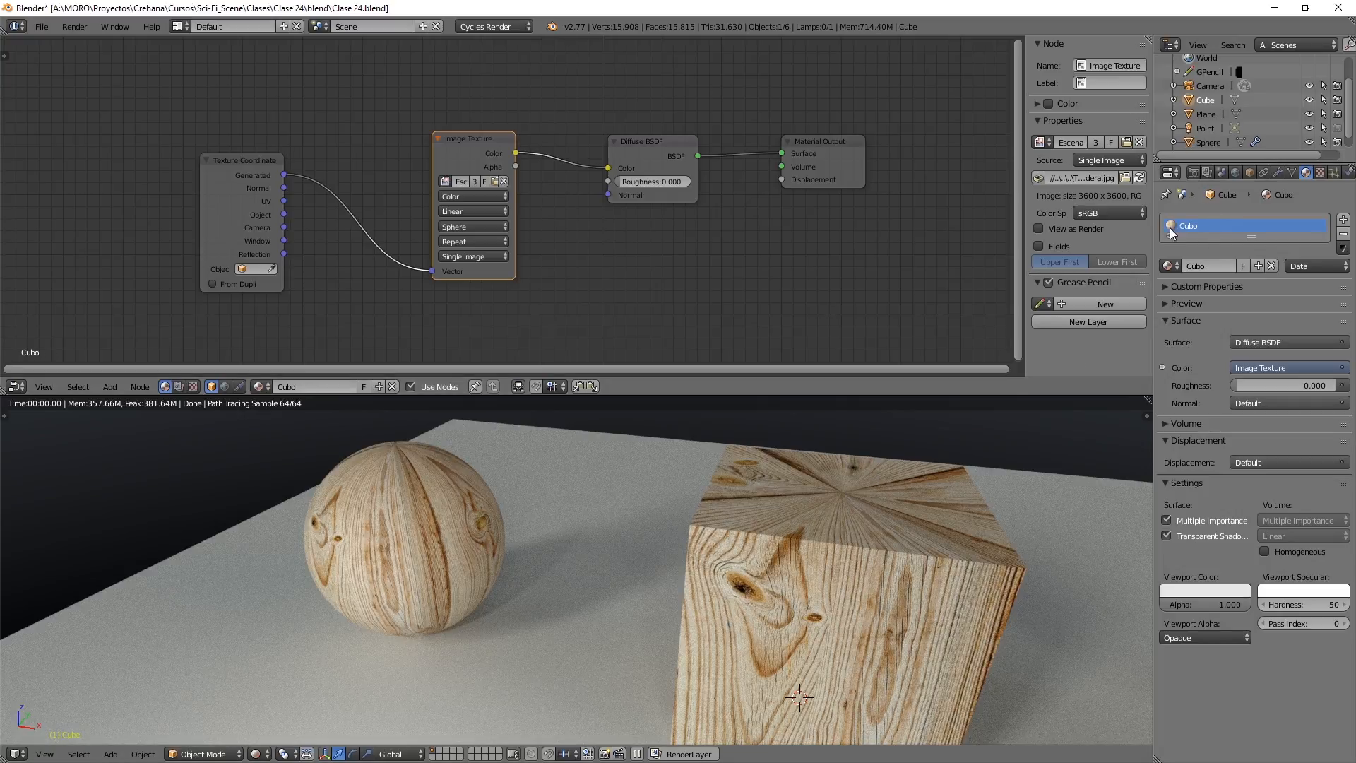
{"action": "right_click", "coordinate": [383, 511]}
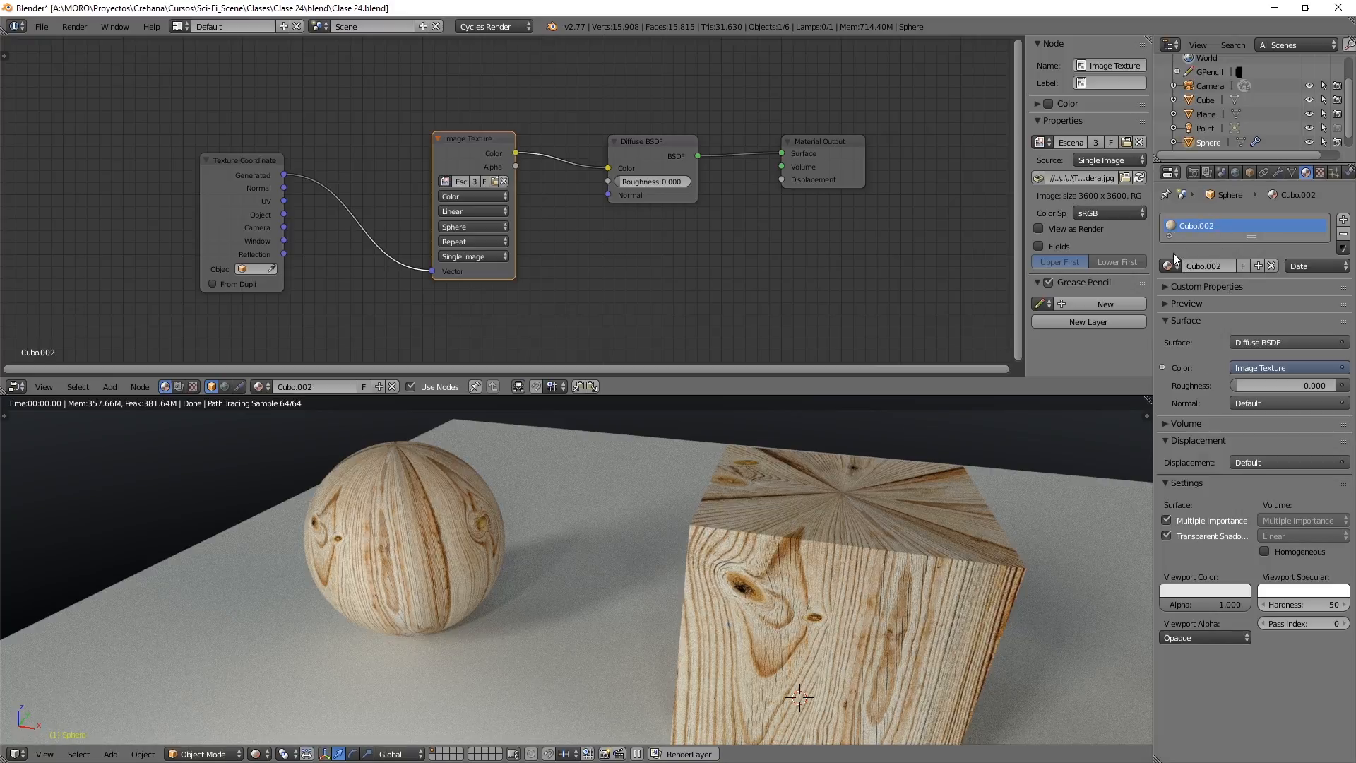
{"action": "double_click", "coordinate": [1215, 265]}
{"action": "type", "text": "Sp"}
{"action": "key", "text": "BackSpace"}
{"action": "type", "text": "Esfera"}
{"action": "key", "text": "Return"}
- Set the Image Texture projection of the cube's Cubo material to Box and bring the monkey head into view
{"action": "right_click", "coordinate": [889, 510]}
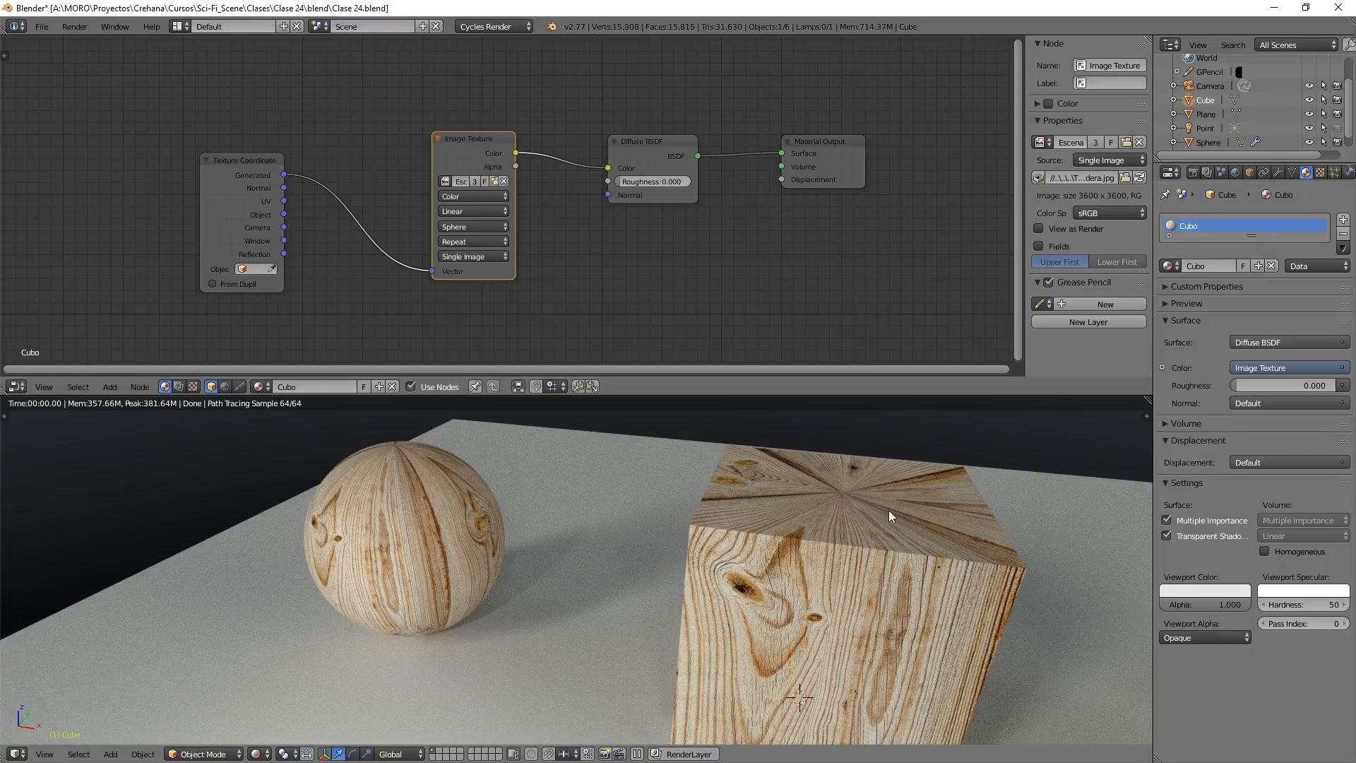
{"action": "left_click", "coordinate": [493, 227]}
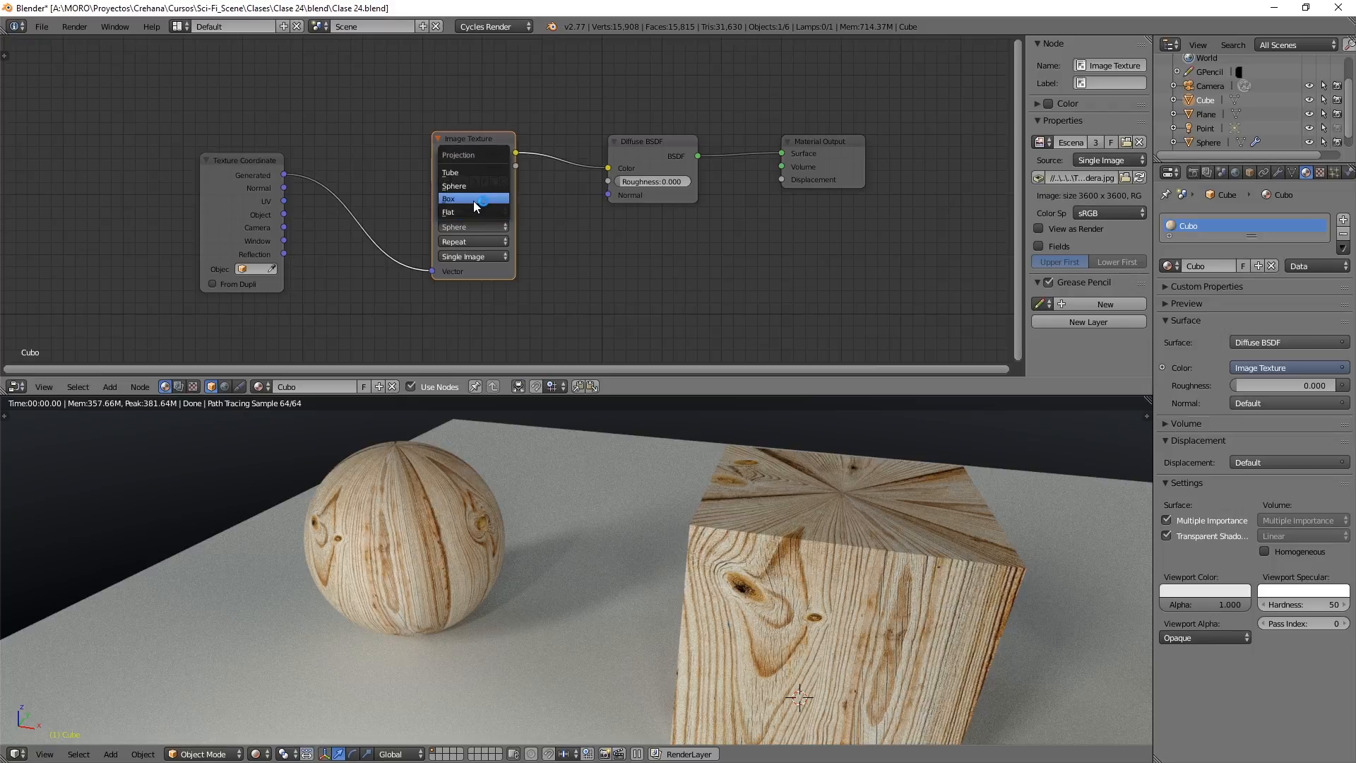
{"action": "left_click", "coordinate": [473, 199]}
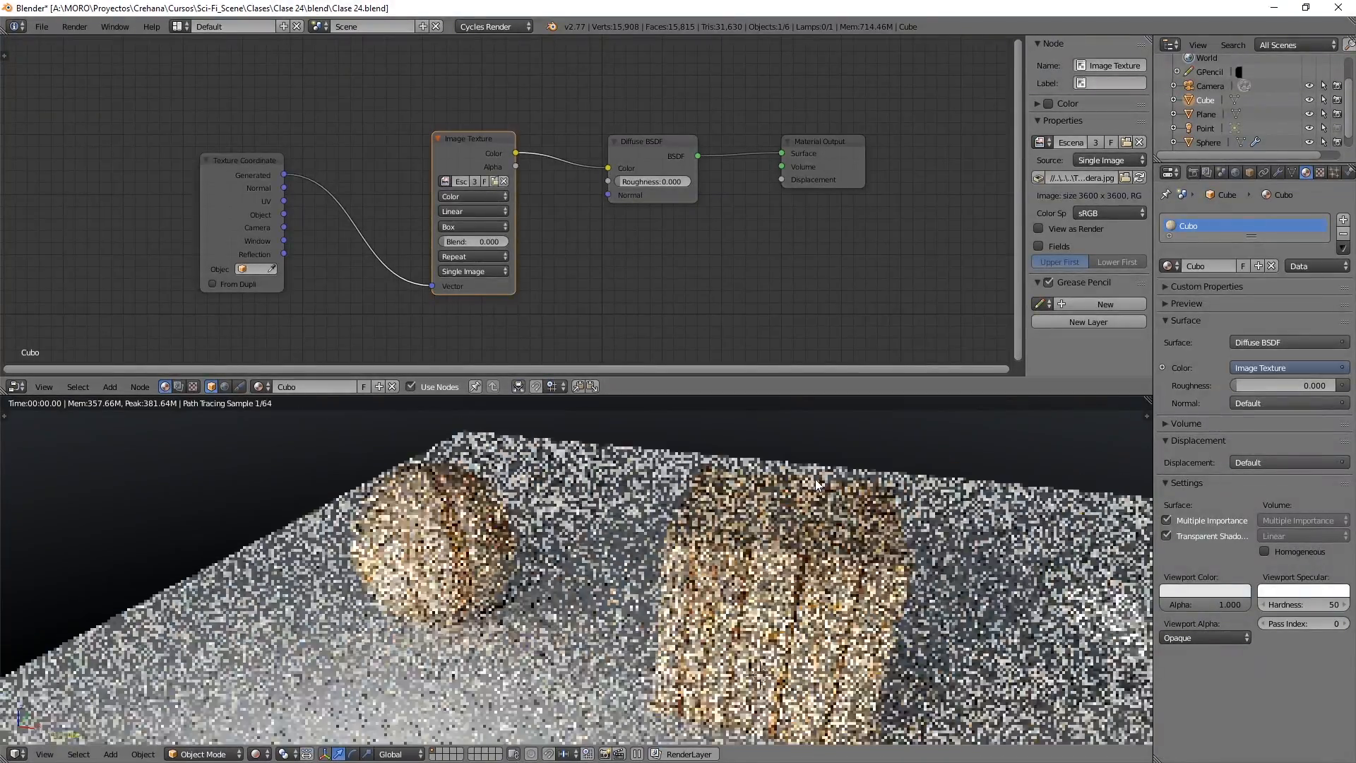
{"action": "middle_click_drag", "start_coordinate": [909, 529], "coordinate": [551, 506], "text": "shift"}
{"action": "scroll", "coordinate": [565, 505], "scroll_direction": "up", "scroll_amount": 1}
{"action": "middle_click_drag", "start_coordinate": [786, 486], "coordinate": [752, 500]}
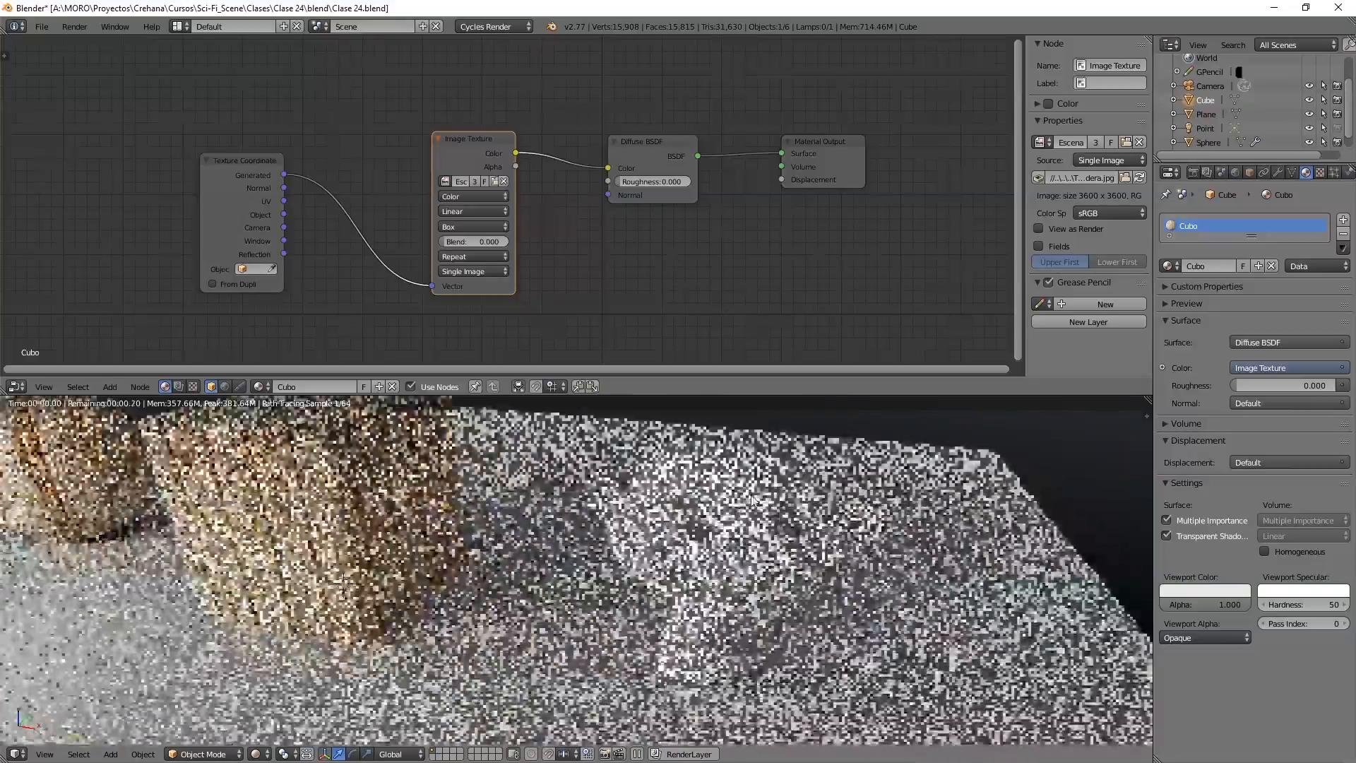
{"action": "scroll", "coordinate": [751, 497], "scroll_direction": "down", "scroll_amount": 1}
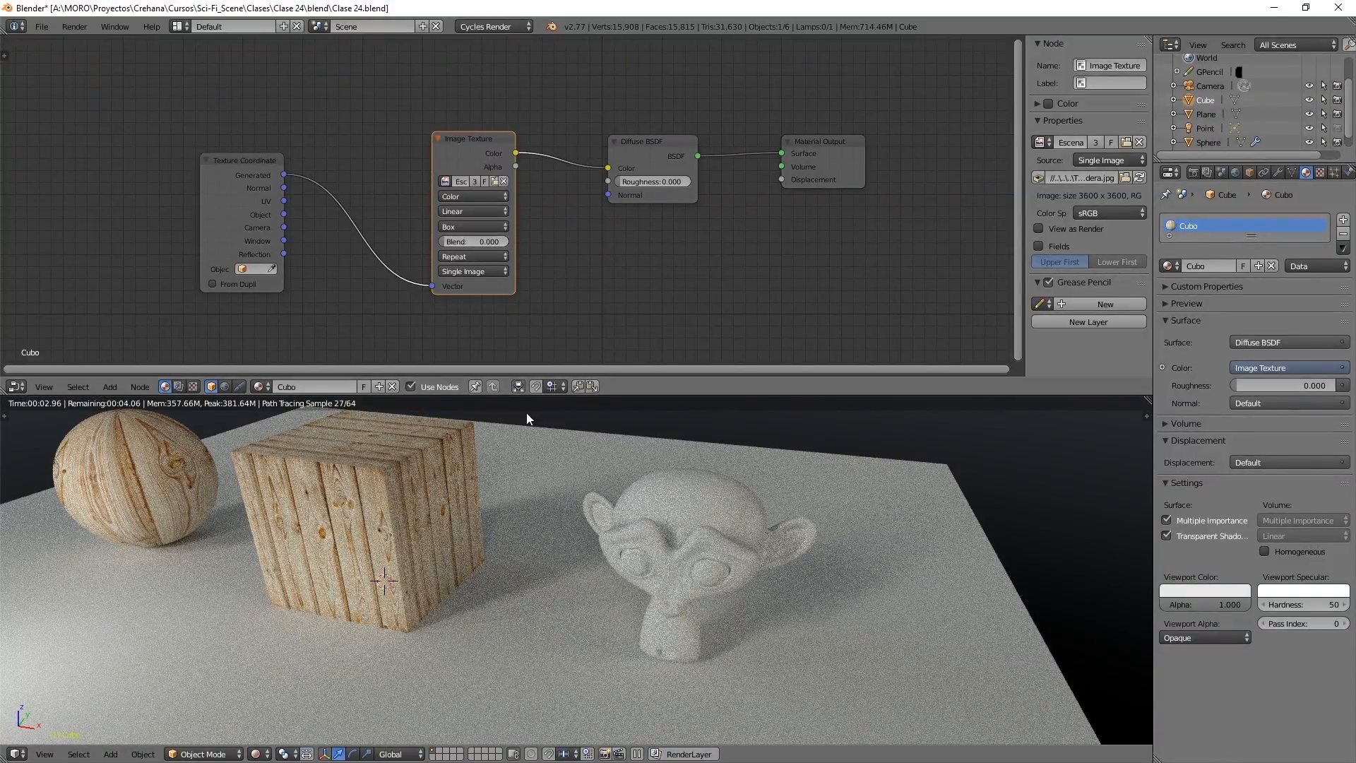
{"action": "right_click", "coordinate": [379, 434]}
{"action": "right_click", "coordinate": [329, 481]}
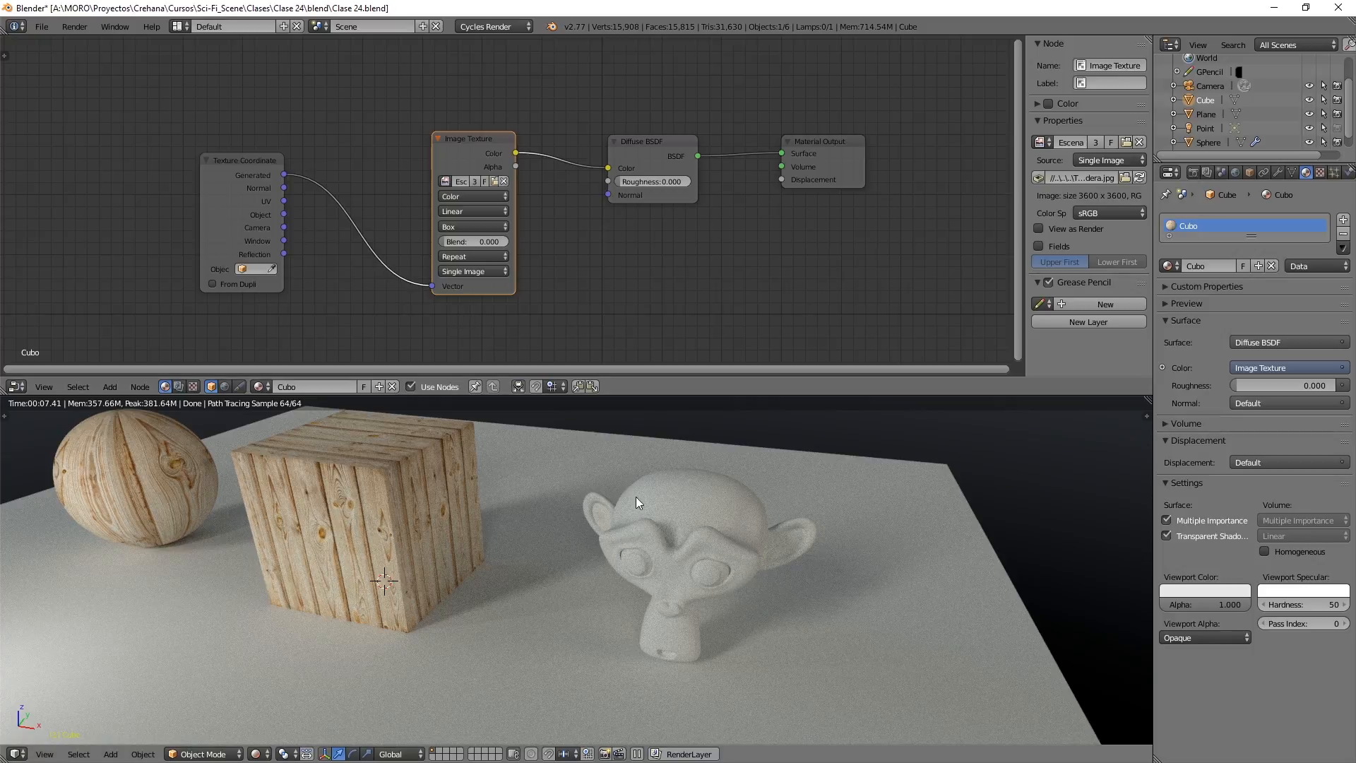
{"action": "mouse_move", "coordinate": [626, 450]}
{"action": "left_mouse_down"}
{"action": "mouse_move", "coordinate": [780, 650]}
{"action": "mouse_move", "coordinate": [581, 496]}
{"action": "mouse_move", "coordinate": [643, 456]}
{"action": "left_mouse_up"}
{"action": "mouse_move", "coordinate": [636, 441]}
{"action": "left_mouse_down", "text": "ctrl"}
{"action": "mouse_move", "coordinate": [557, 504]}
{"action": "mouse_move", "coordinate": [741, 612]}
{"action": "mouse_move", "coordinate": [822, 466]}
{"action": "left_mouse_up", "text": "ctrl"}
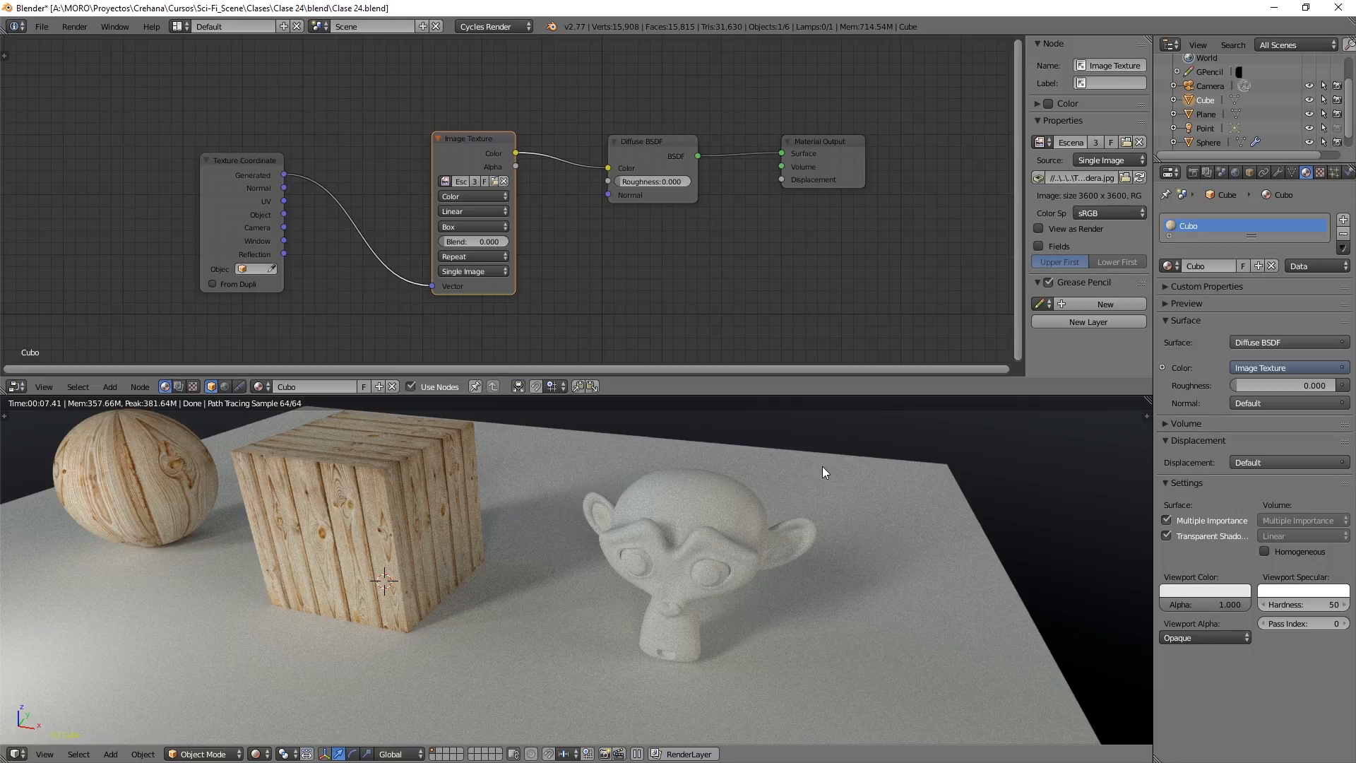
- Assign the existing Cubo material to the monkey head and make it a single-user copy
{"action": "right_click", "coordinate": [700, 495]}
{"action": "left_click", "coordinate": [1167, 266]}
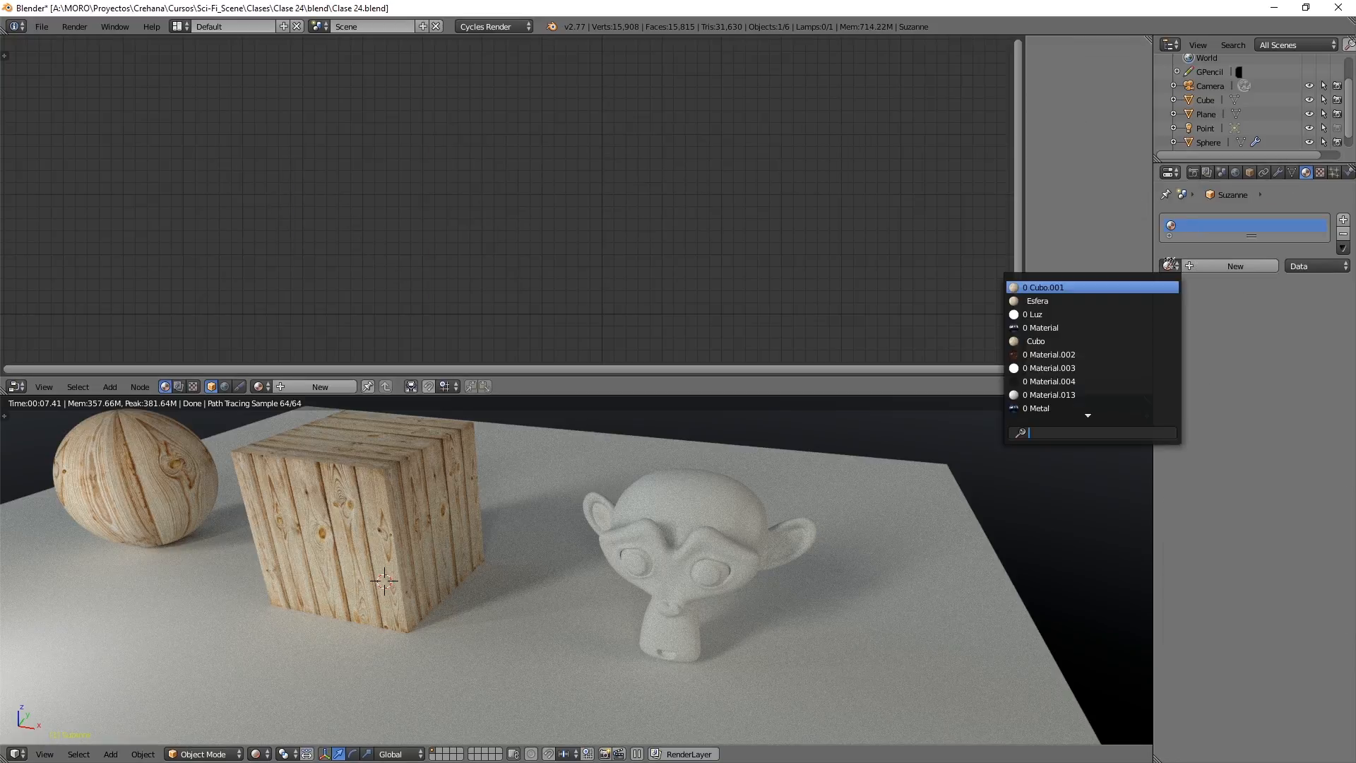
{"action": "left_click", "coordinate": [1066, 342]}
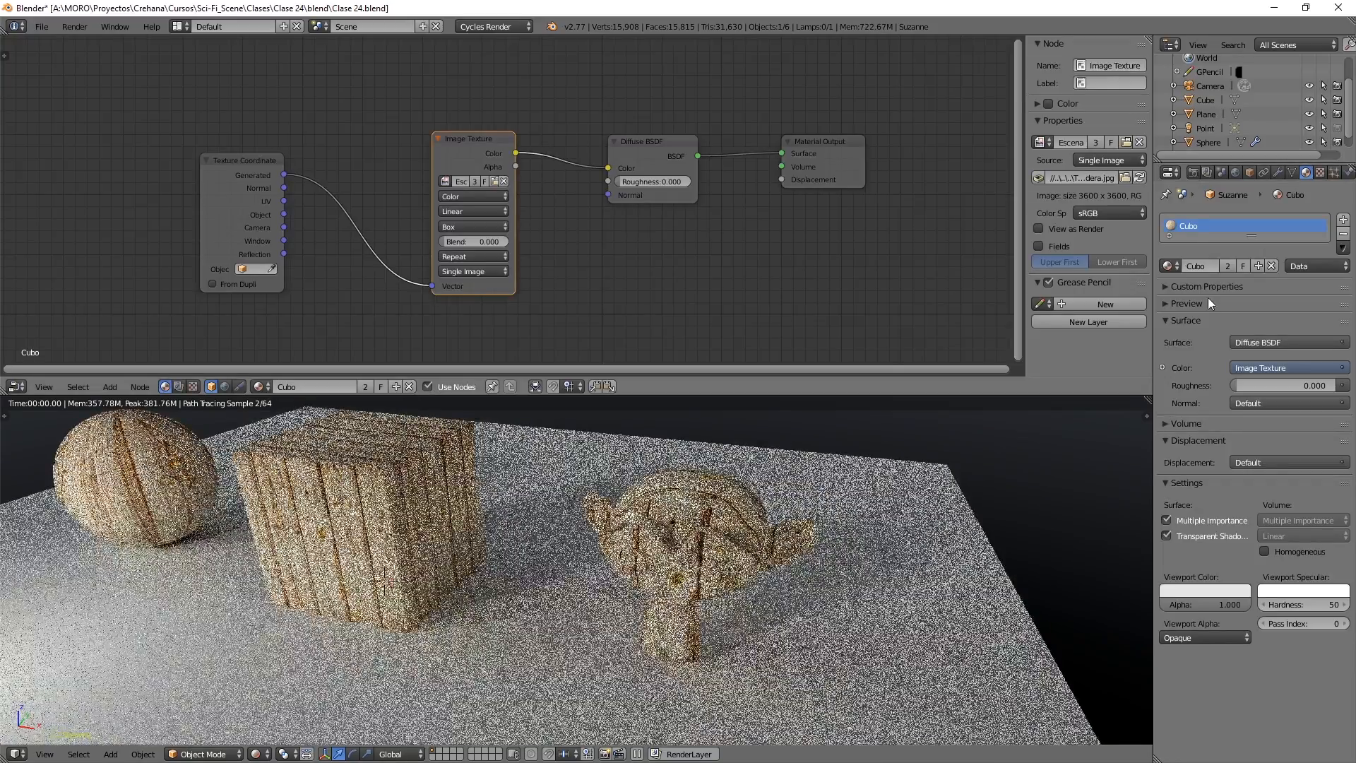
{"action": "left_click", "coordinate": [1228, 269]}
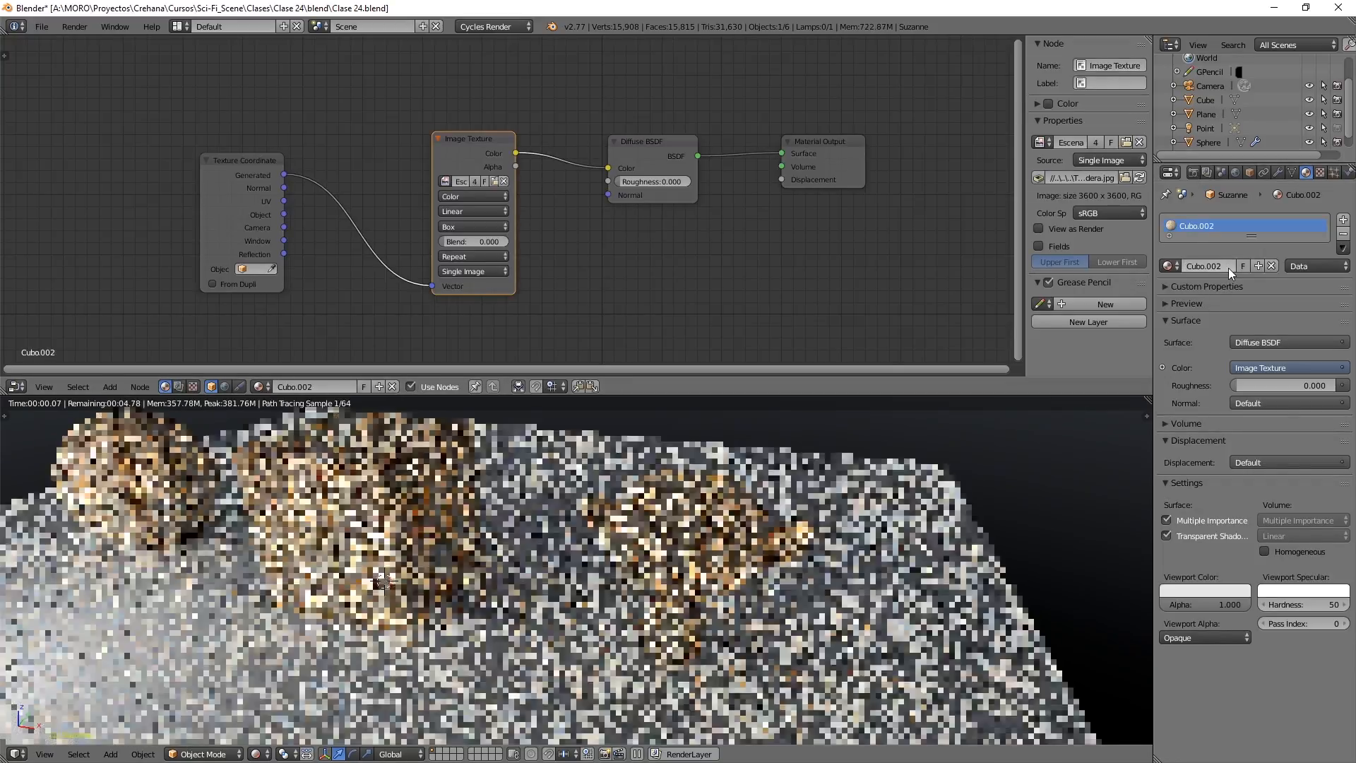
- Rename the monkey head's material to Mono
{"action": "left_click", "coordinate": [1209, 267]}
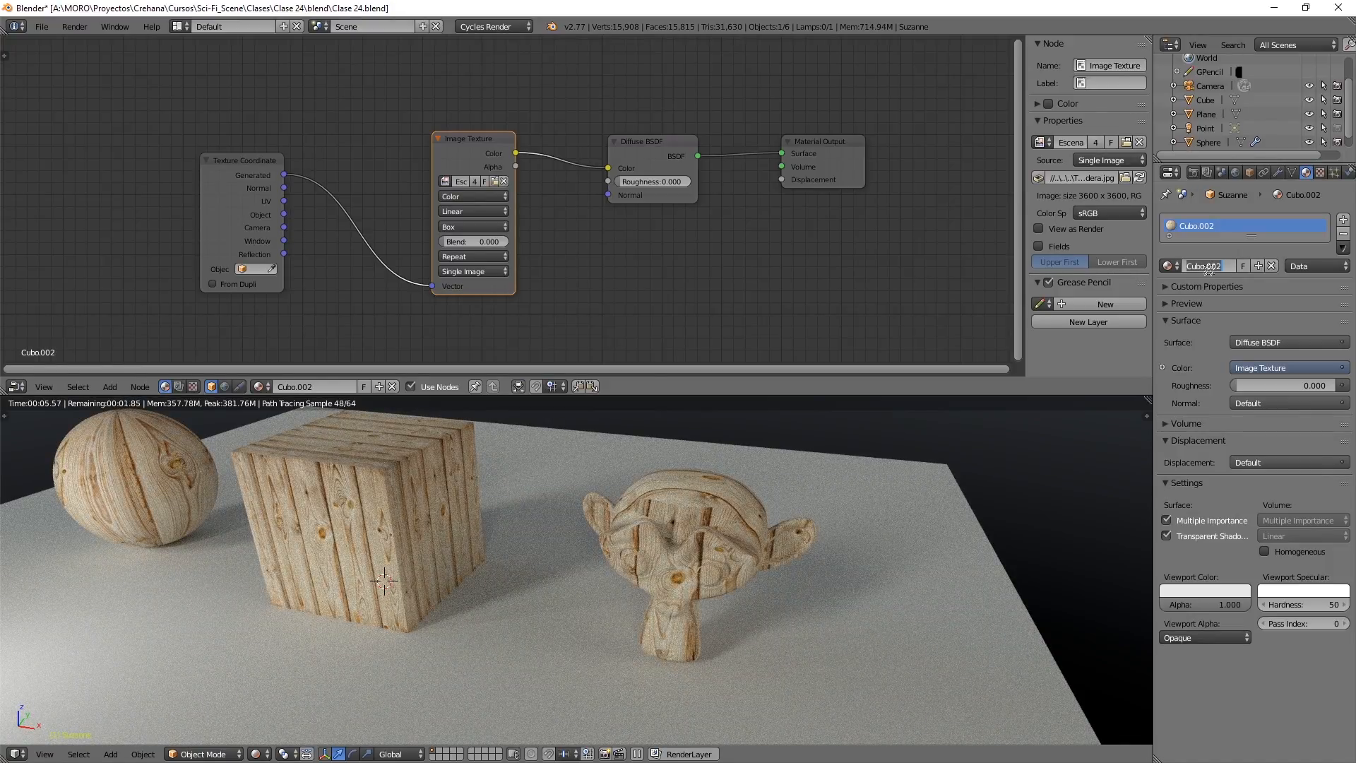
{"action": "type", "text": "Mono"}
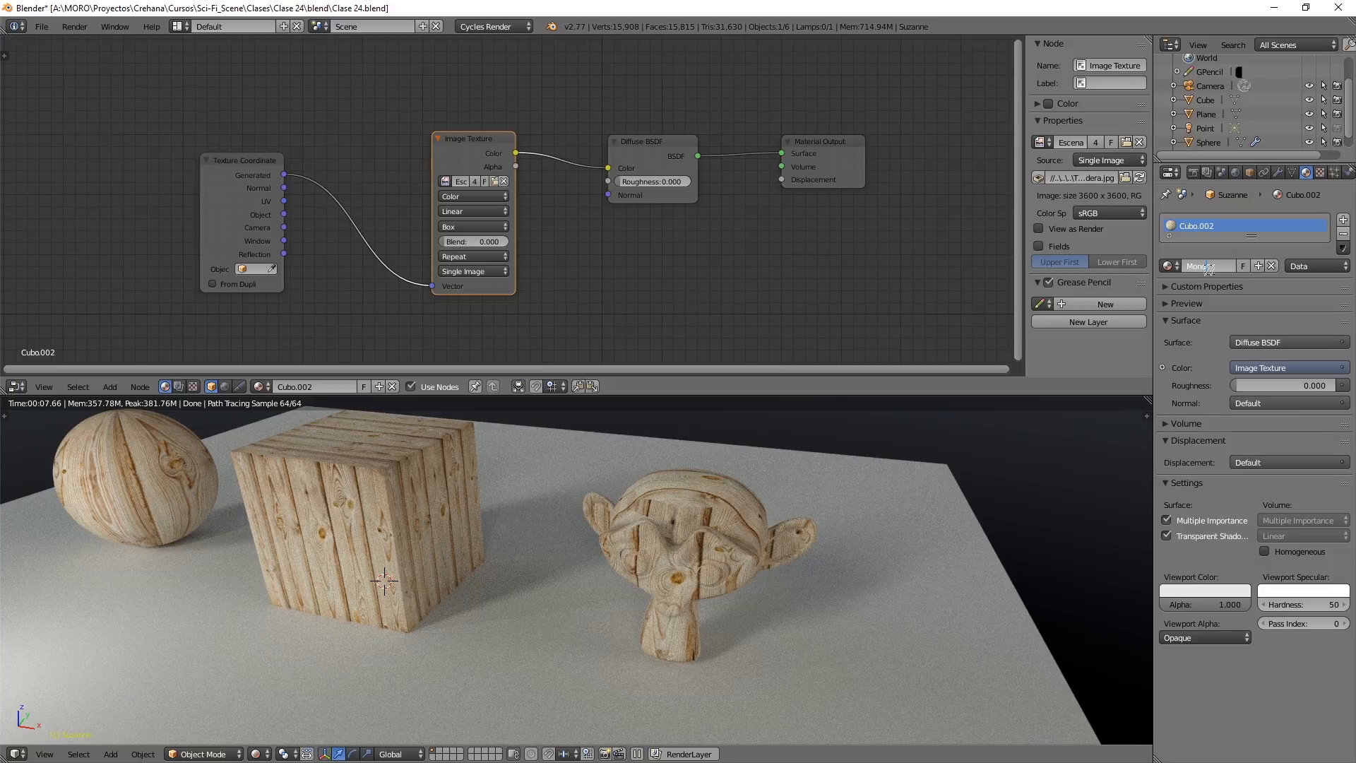
{"action": "key", "text": "Return"}
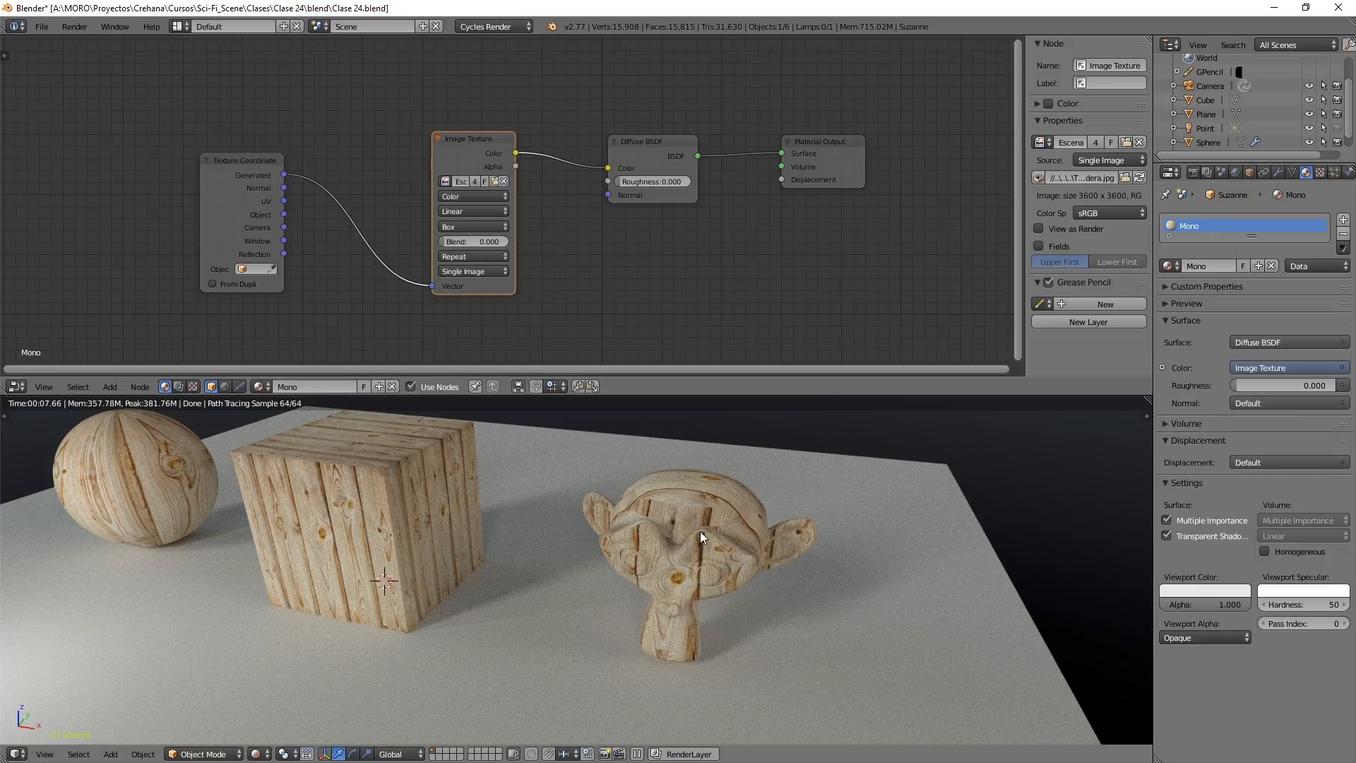
- Try the Sphere projection on the Mono material's Image Texture node and inspect the monkey head up close
{"action": "left_click", "coordinate": [472, 226]}
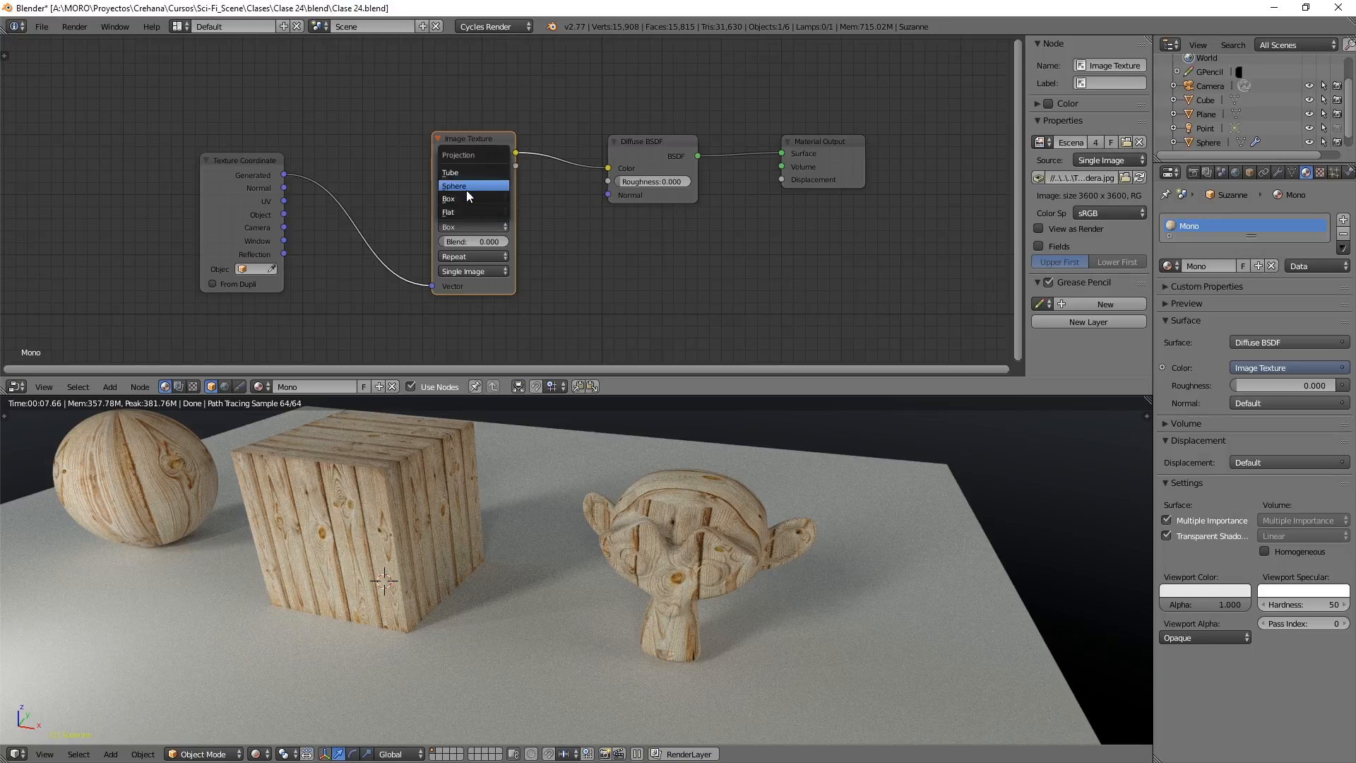
{"action": "left_click", "coordinate": [466, 190]}
{"action": "scroll", "coordinate": [693, 566], "scroll_direction": "up", "scroll_amount": 5}
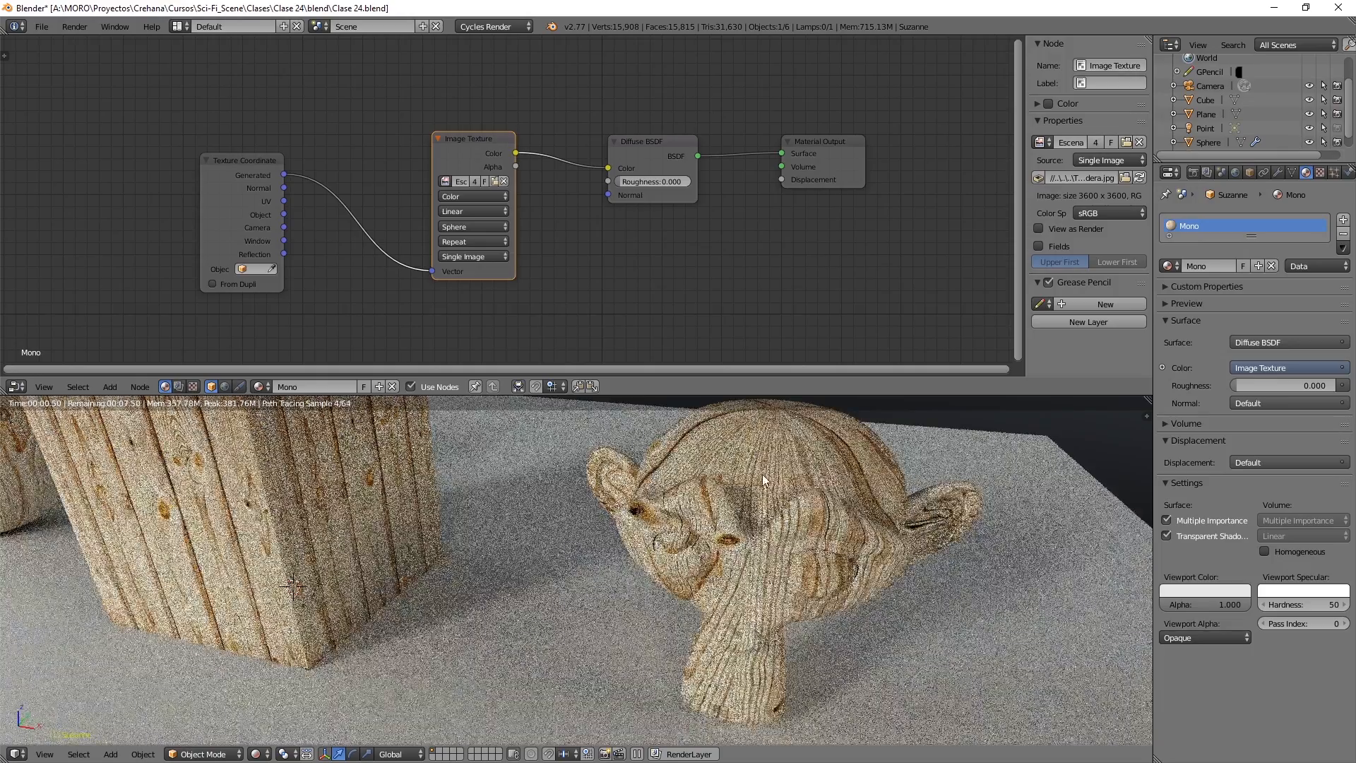
{"action": "middle_click_drag", "start_coordinate": [761, 473], "coordinate": [756, 511]}
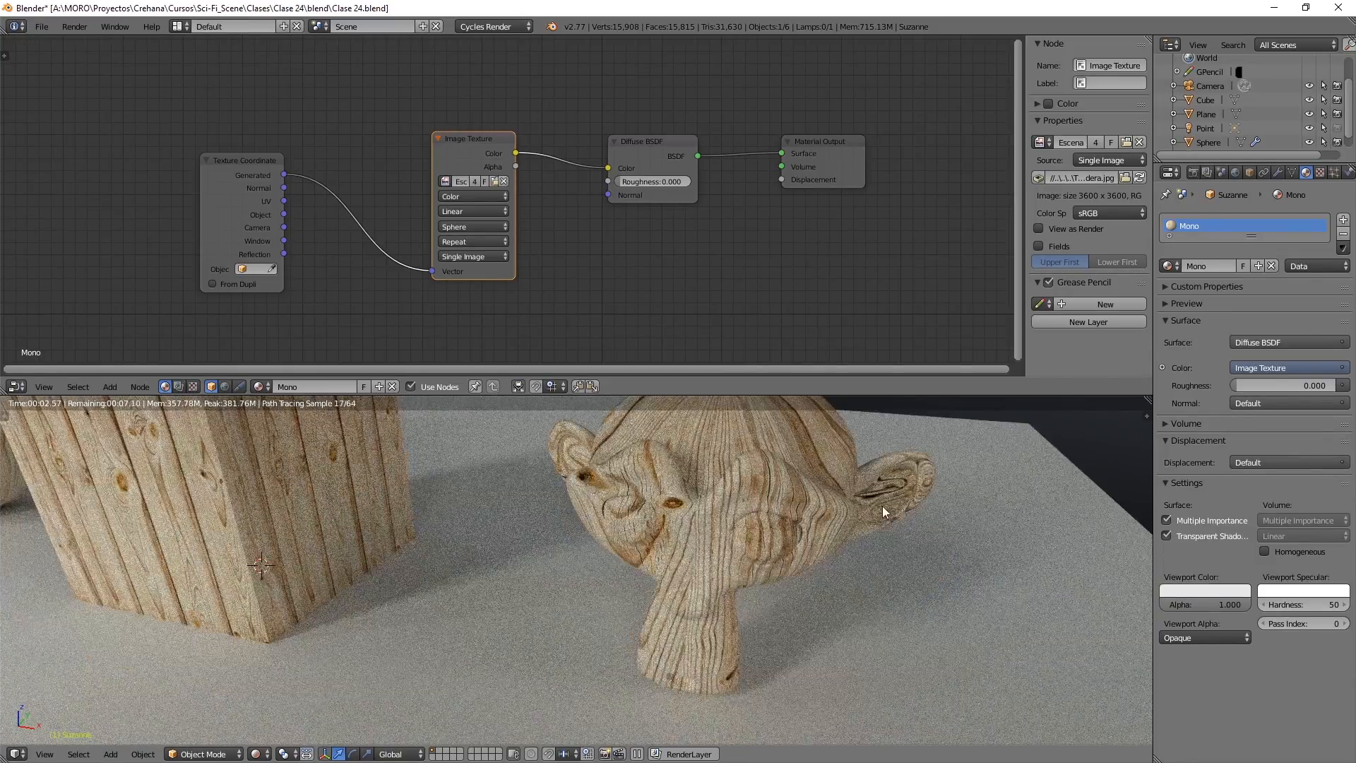
- Switch the Mono material's Image Texture projection back to Box and examine the texture seams on the monkey's forehead
{"action": "left_click", "coordinate": [479, 226]}
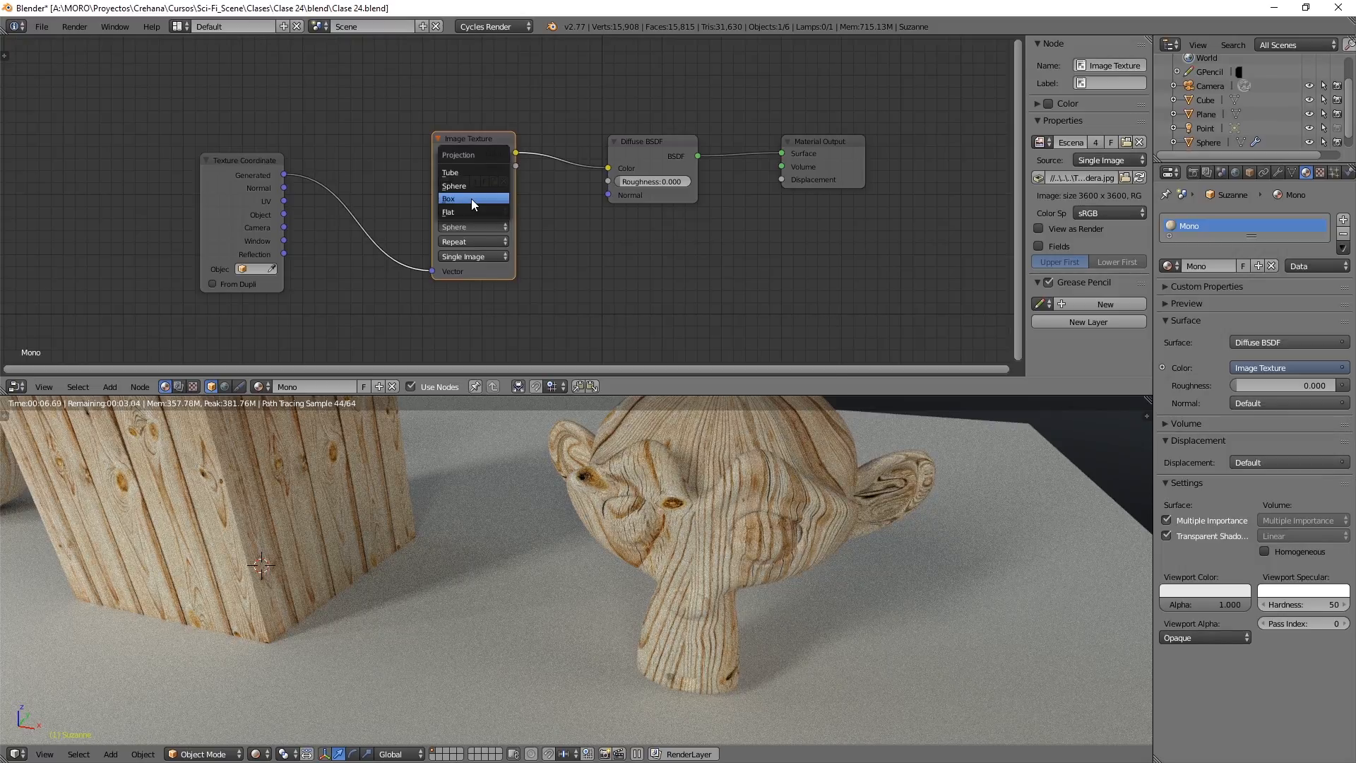
{"action": "left_click", "coordinate": [472, 197]}
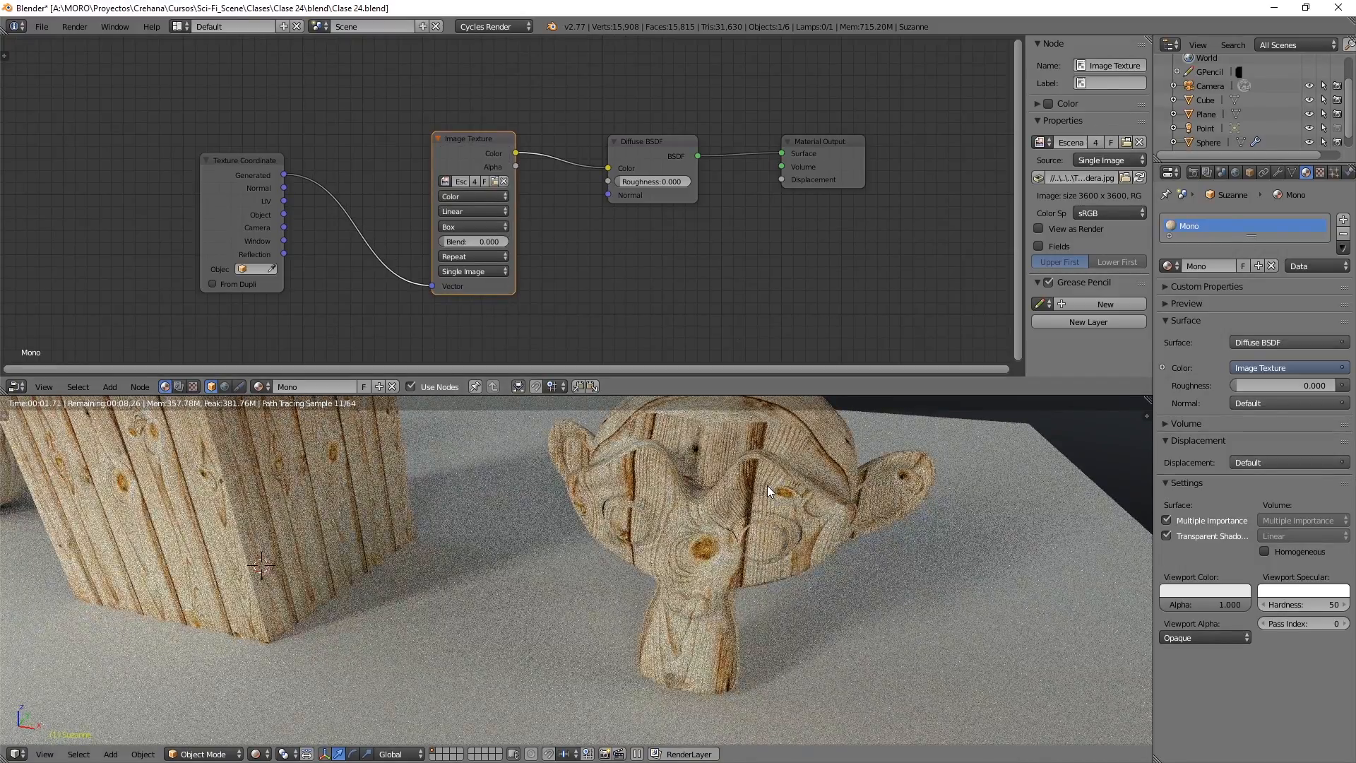
{"action": "middle_click_drag", "start_coordinate": [767, 485], "coordinate": [654, 499]}
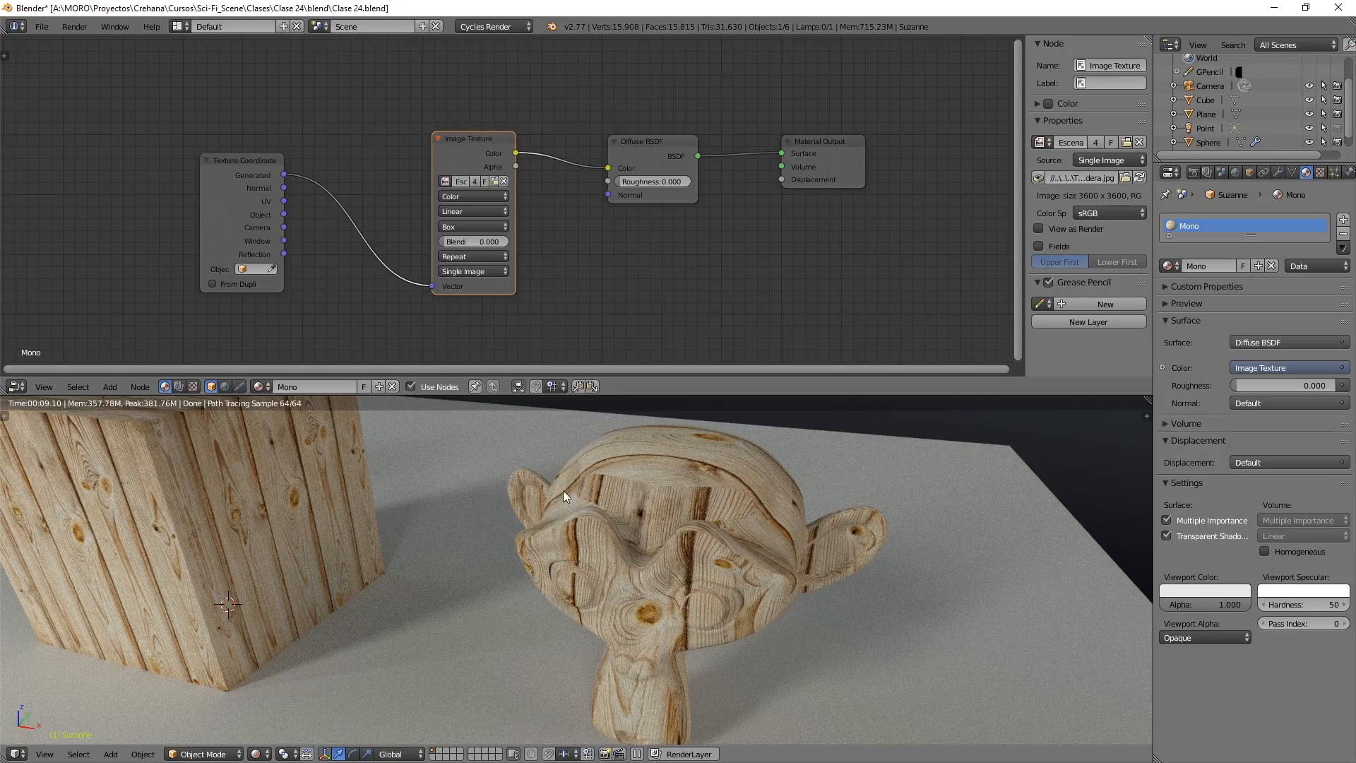
{"action": "left_click_drag", "start_coordinate": [588, 471], "coordinate": [586, 443]}
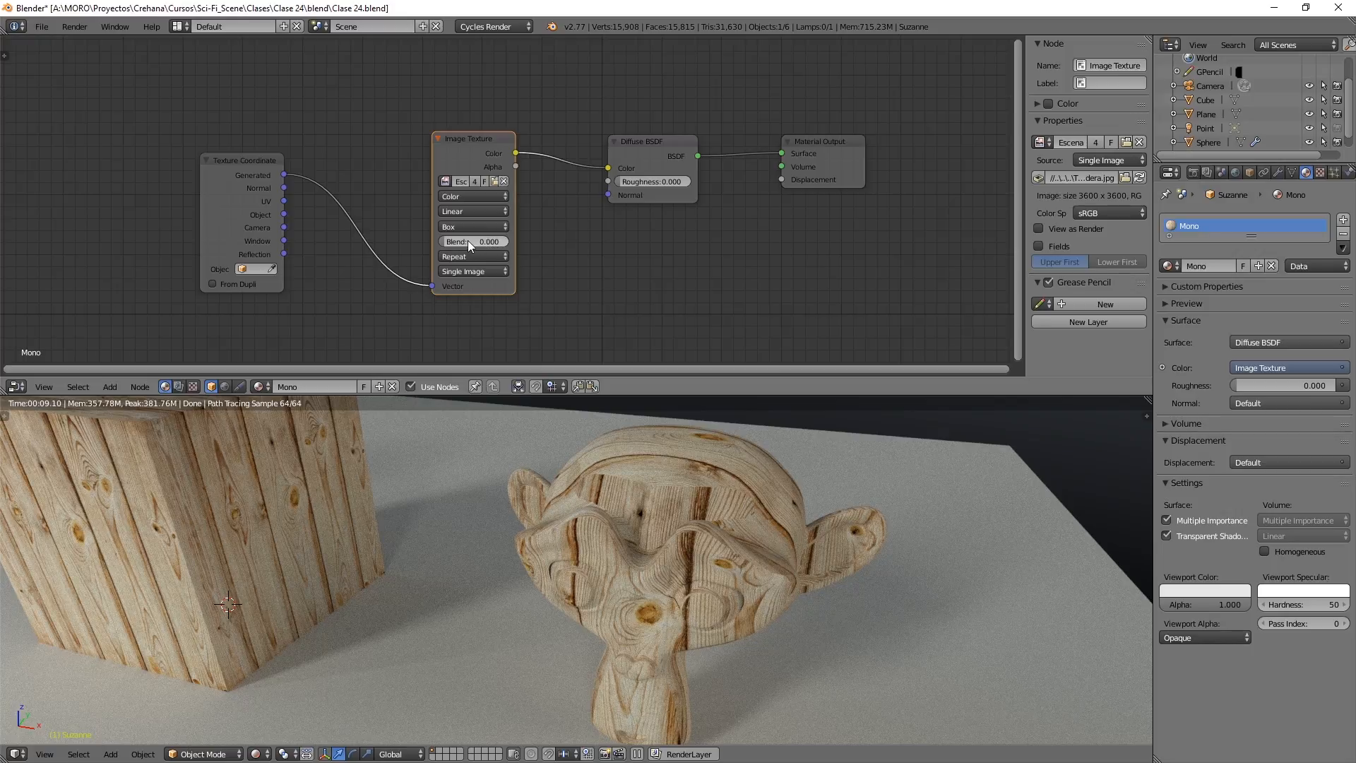
- Raise the Image Texture node's Blend to 0.709 and inspect the softened box-projection seams on the monkey head
{"action": "left_click_drag", "start_coordinate": [468, 240], "coordinate": [490, 240]}
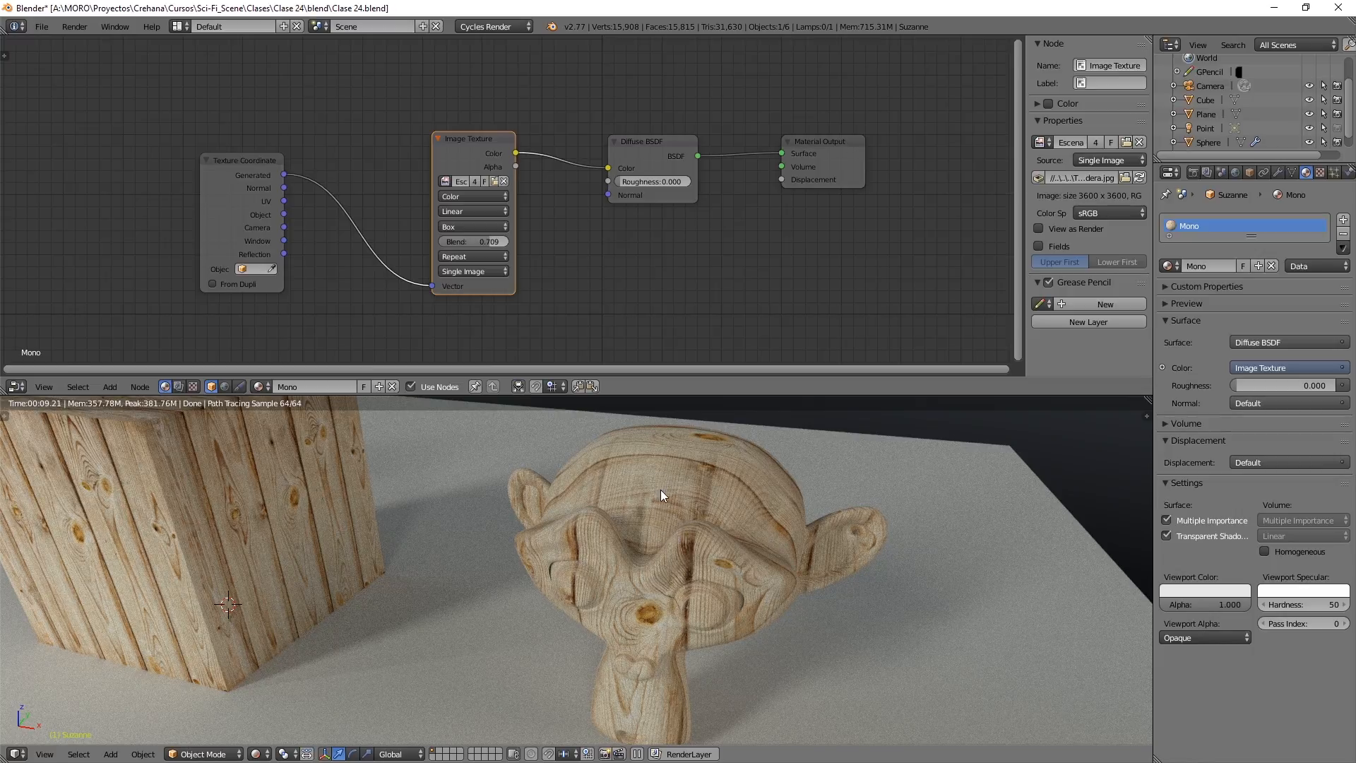
{"action": "scroll", "coordinate": [659, 489], "scroll_direction": "down", "scroll_amount": 2}
{"action": "middle_click_drag", "start_coordinate": [659, 489], "coordinate": [680, 502]}
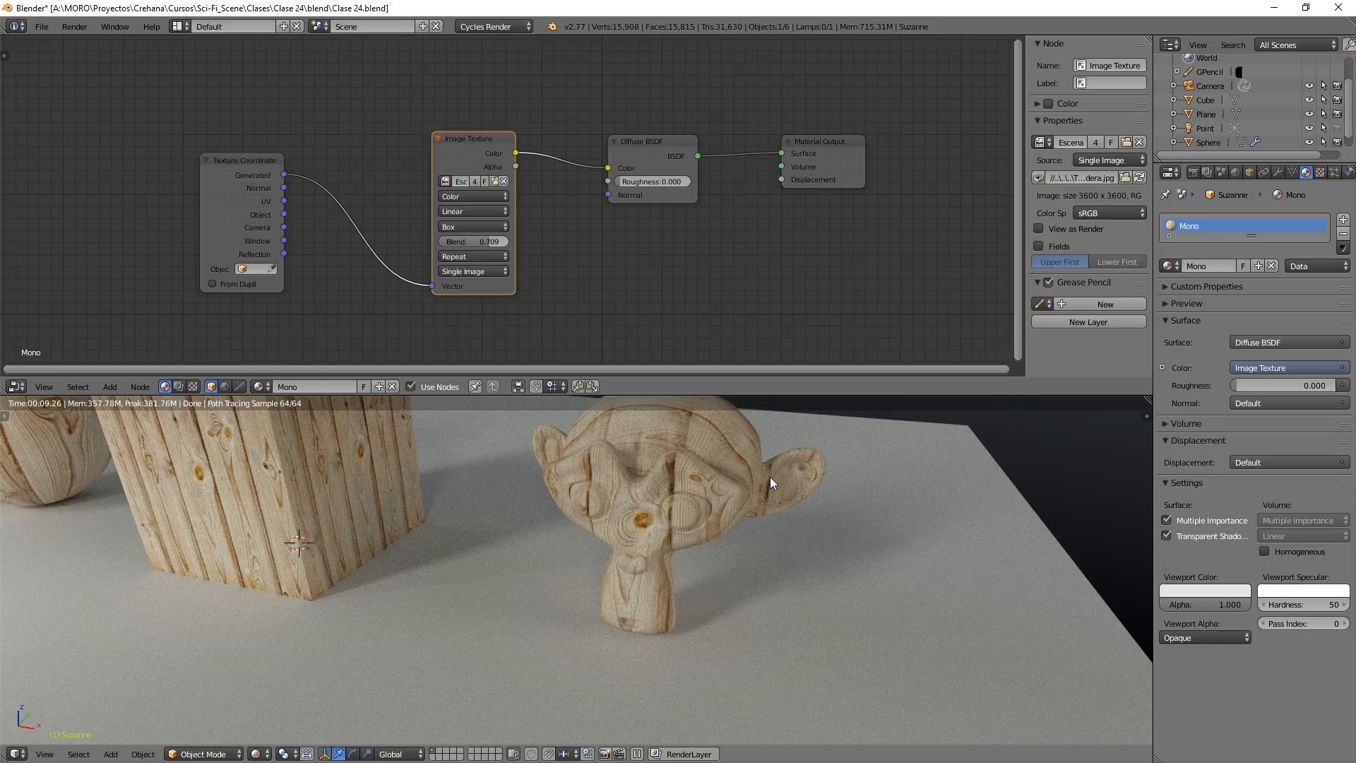
{"action": "middle_click_drag", "start_coordinate": [770, 477], "coordinate": [684, 526]}
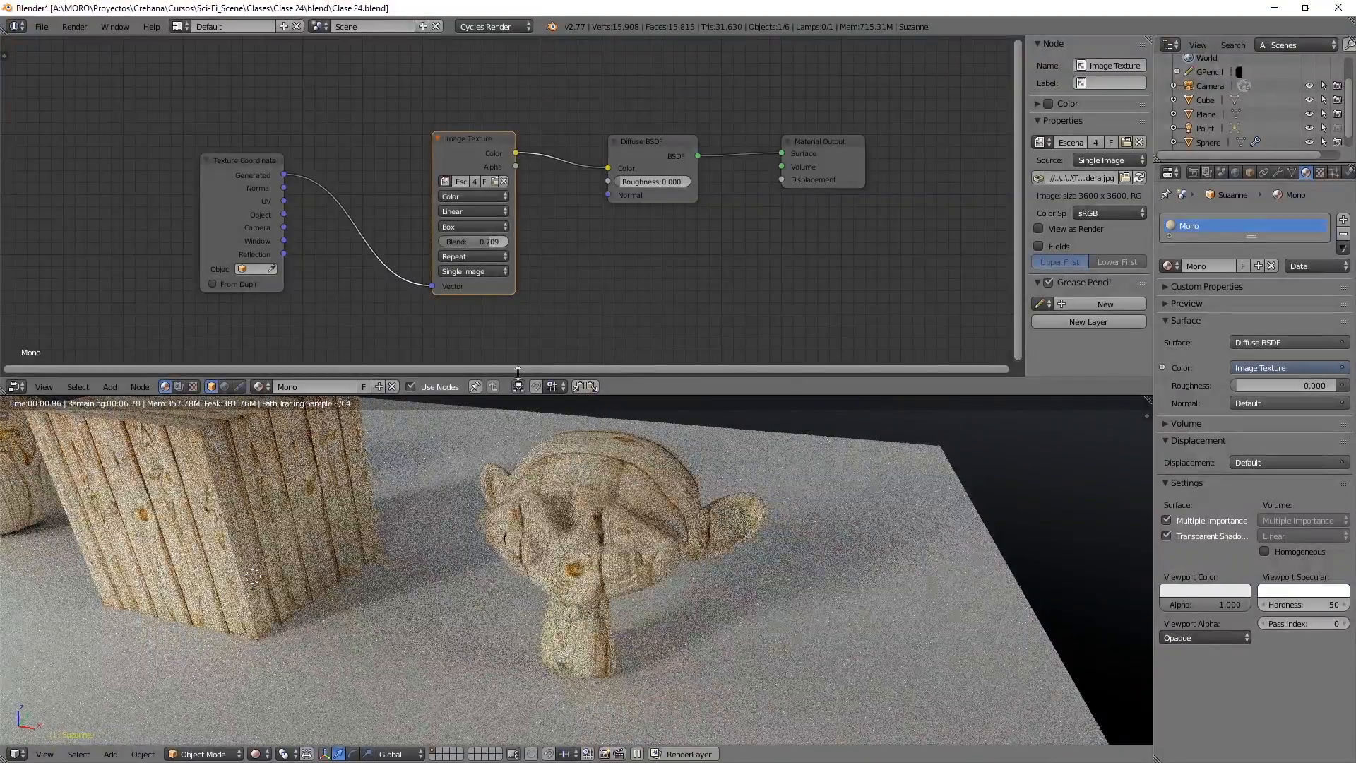
- Reposition the Texture Coordinate node slightly and connect its Normal output to the Image Texture's Vector input
{"action": "middle_click_drag", "start_coordinate": [363, 266], "coordinate": [468, 227]}
{"action": "scroll", "coordinate": [468, 227], "scroll_direction": "up", "scroll_amount": 1}
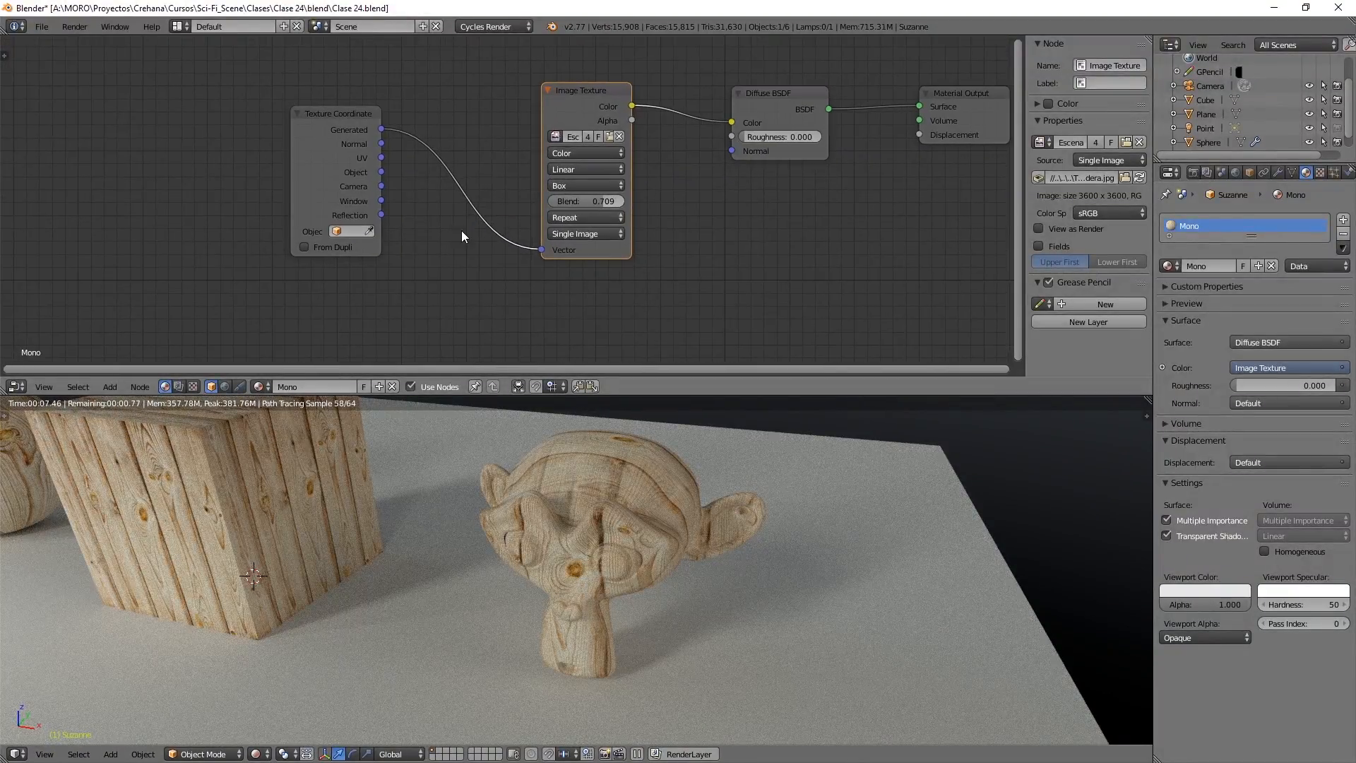
{"action": "left_click_drag", "start_coordinate": [348, 136], "coordinate": [336, 150]}
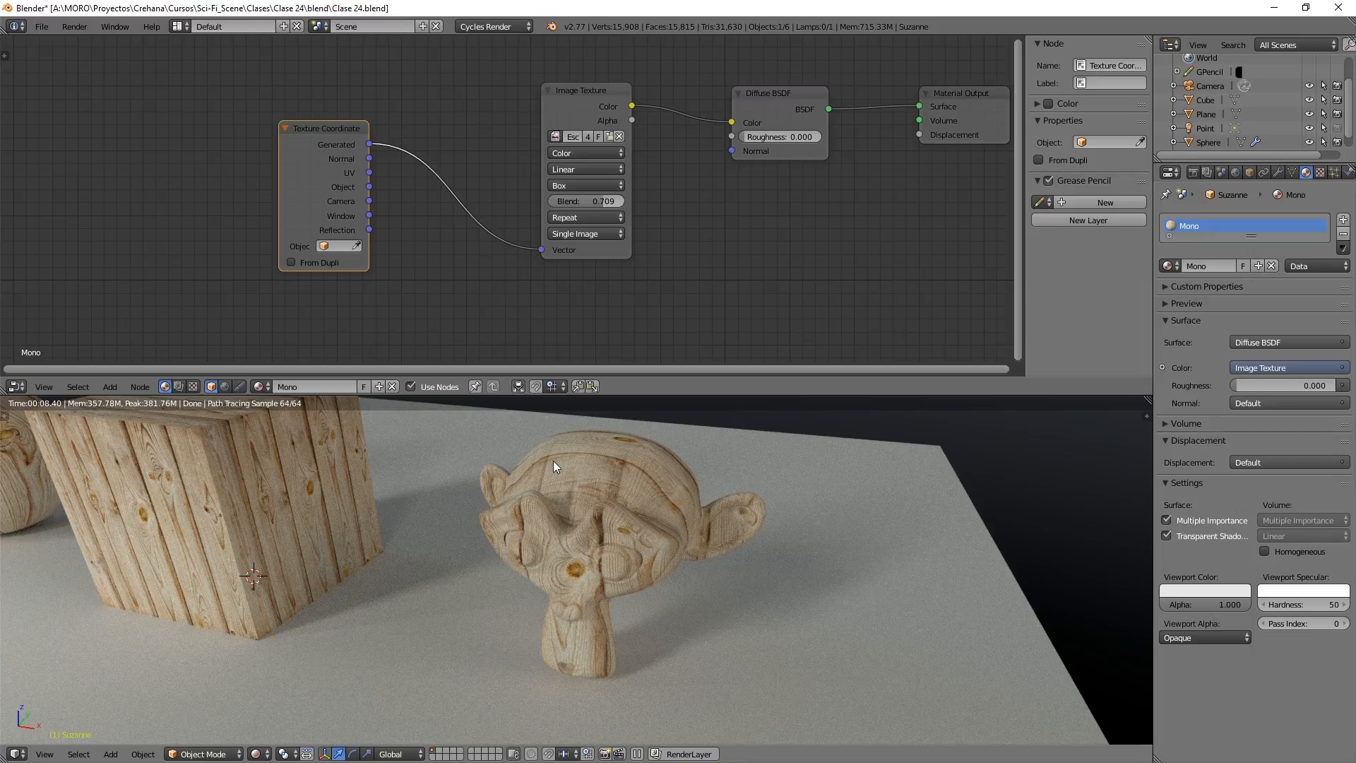
{"action": "left_click_drag", "start_coordinate": [372, 158], "coordinate": [538, 250]}
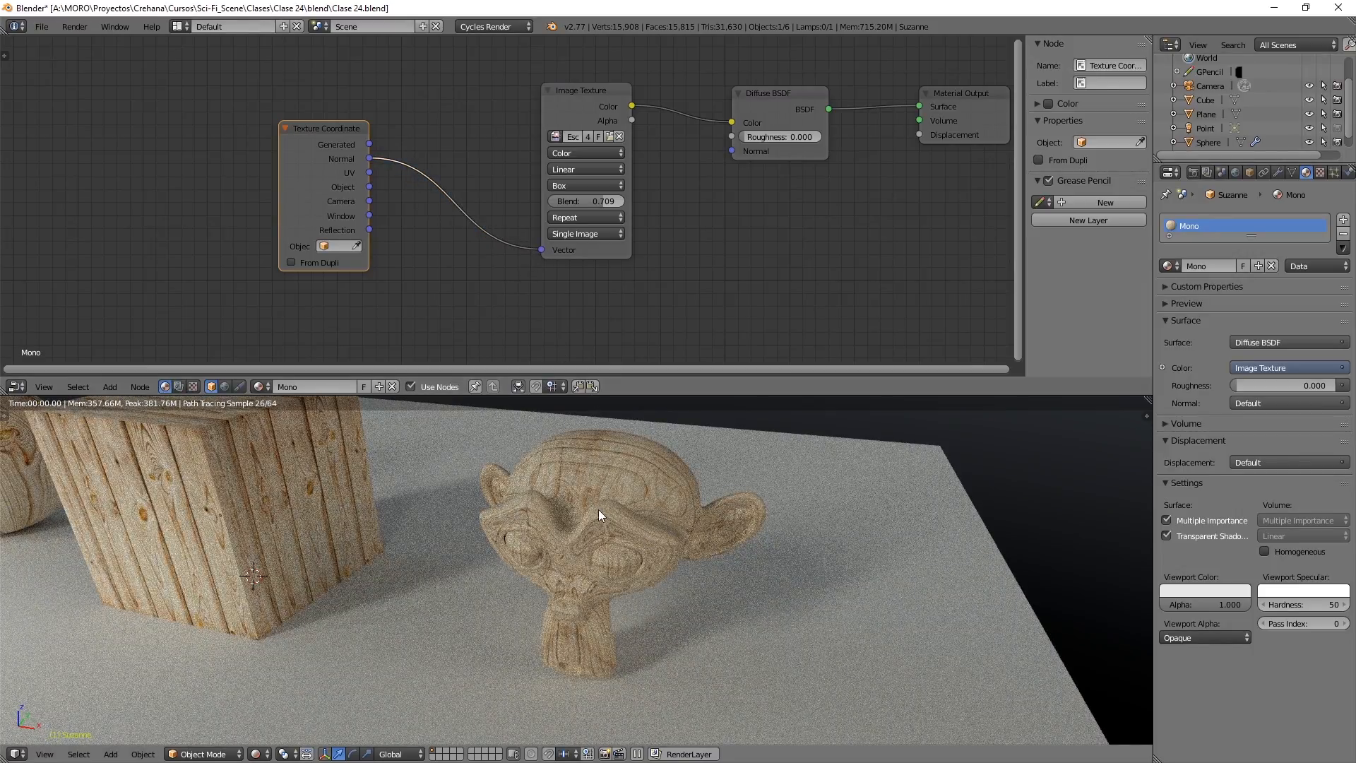
- Set the Image Texture node's Blend to 0 and inspect the Normal-based wood texture around the monkey's eyes
{"action": "left_click_drag", "start_coordinate": [621, 201], "coordinate": [554, 202]}
{"action": "scroll", "coordinate": [566, 510], "scroll_direction": "up", "scroll_amount": 8}
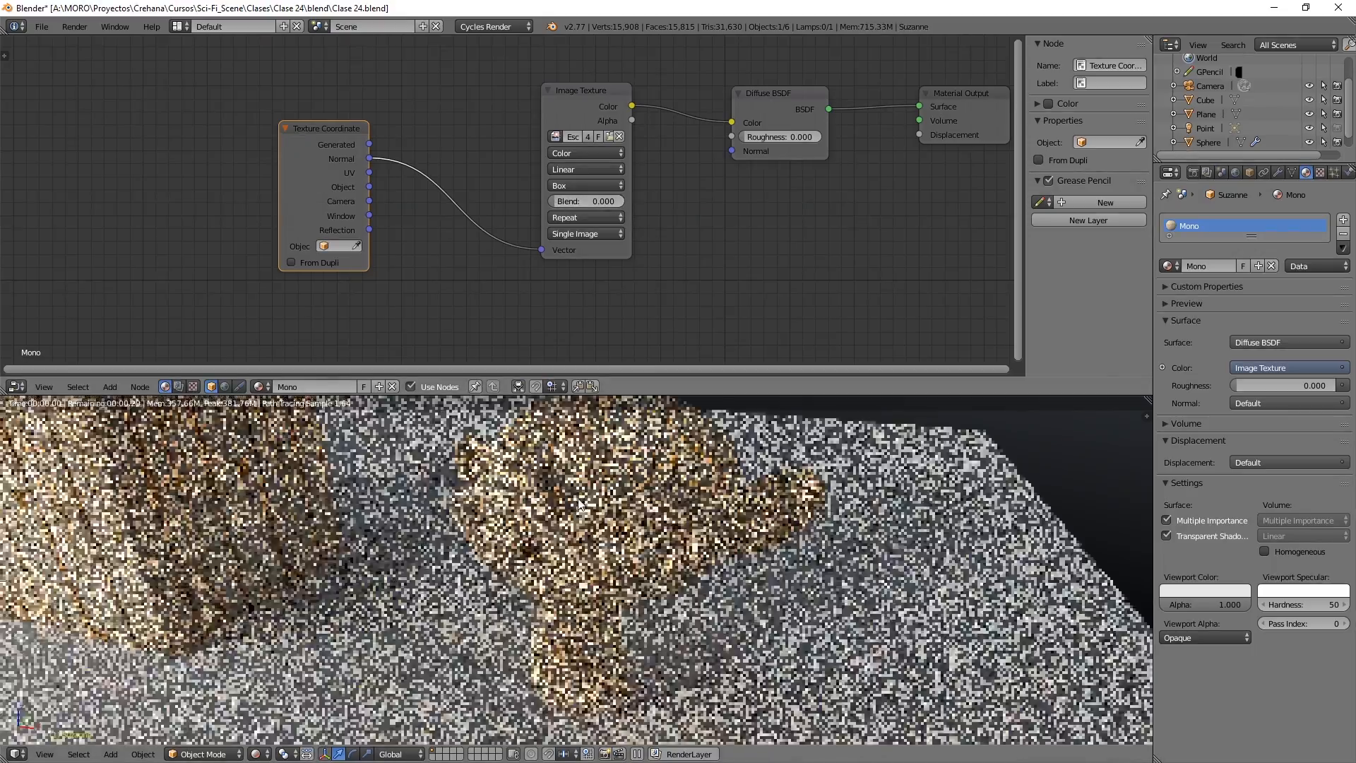
{"action": "scroll", "coordinate": [588, 497], "scroll_direction": "down", "scroll_amount": 3}
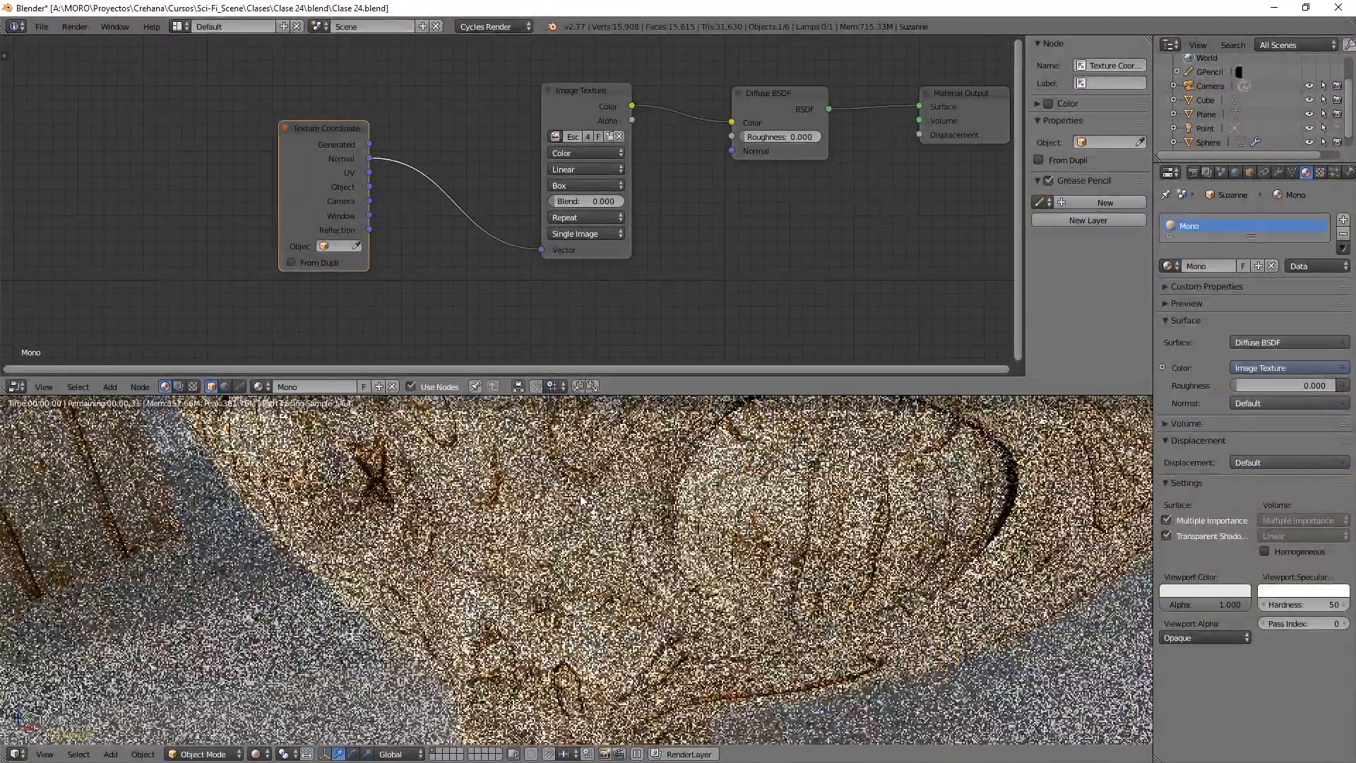
{"action": "scroll", "coordinate": [579, 504], "scroll_direction": "down", "scroll_amount": 2}
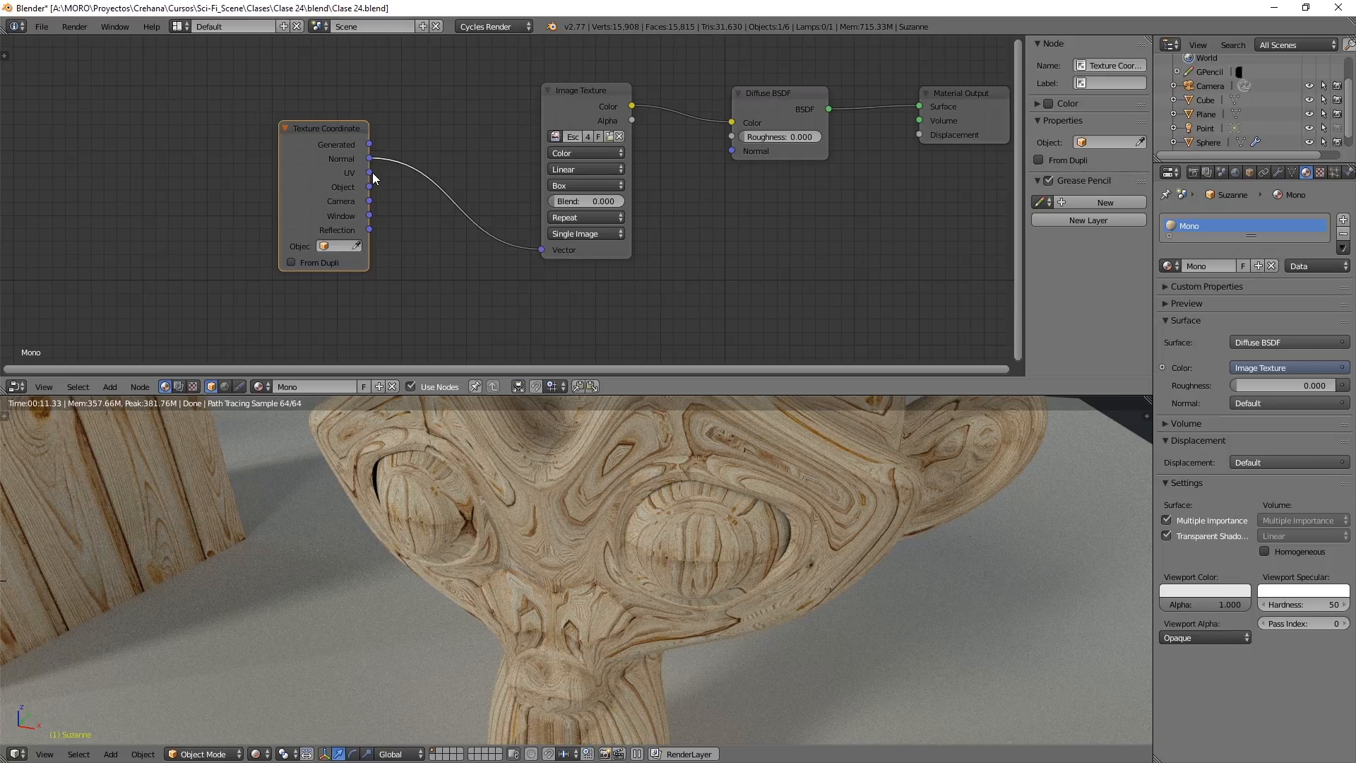
- Connect the Texture Coordinate node's Camera output to the Image Texture's Vector input and inspect the monkey's wood texture from several angles
{"action": "left_click_drag", "start_coordinate": [369, 201], "coordinate": [541, 250]}
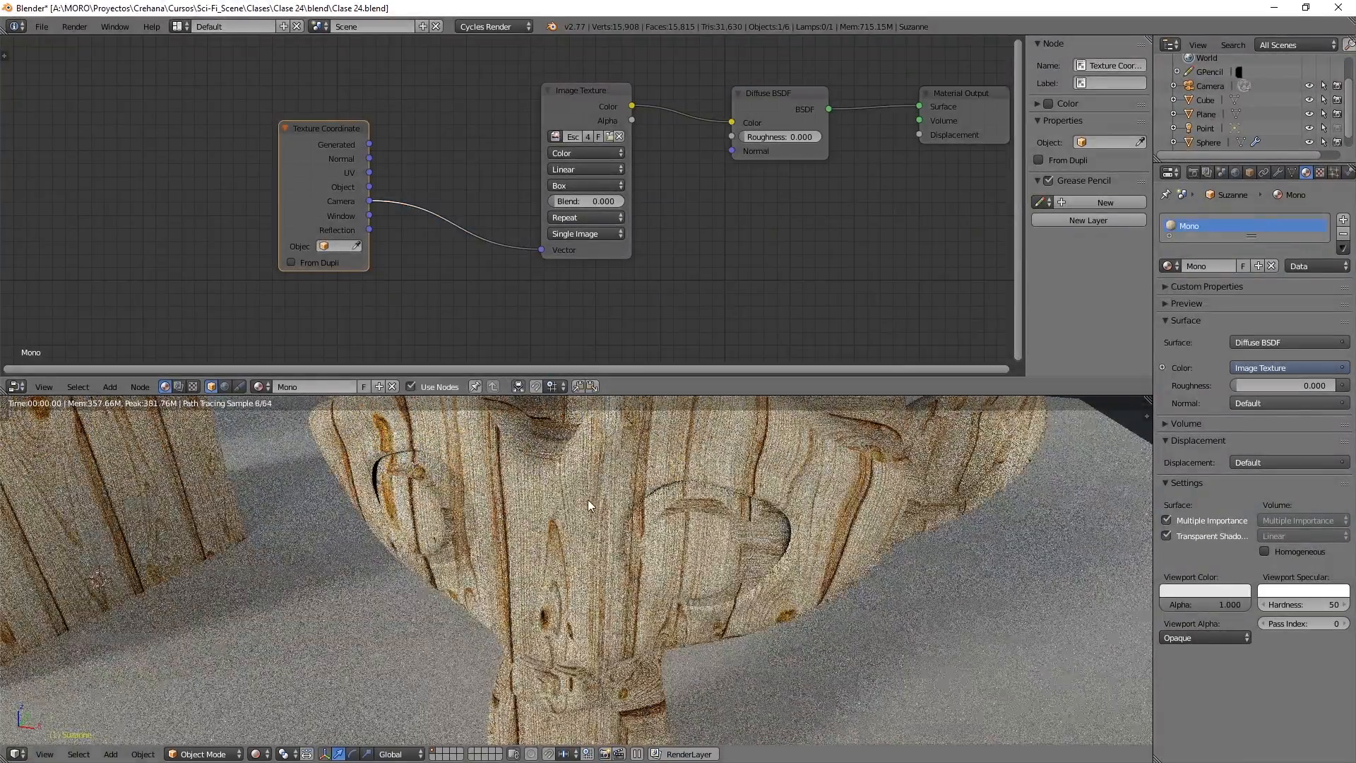
{"action": "scroll", "coordinate": [587, 498], "scroll_direction": "down", "scroll_amount": 5}
{"action": "middle_click_drag", "start_coordinate": [588, 498], "coordinate": [553, 511]}
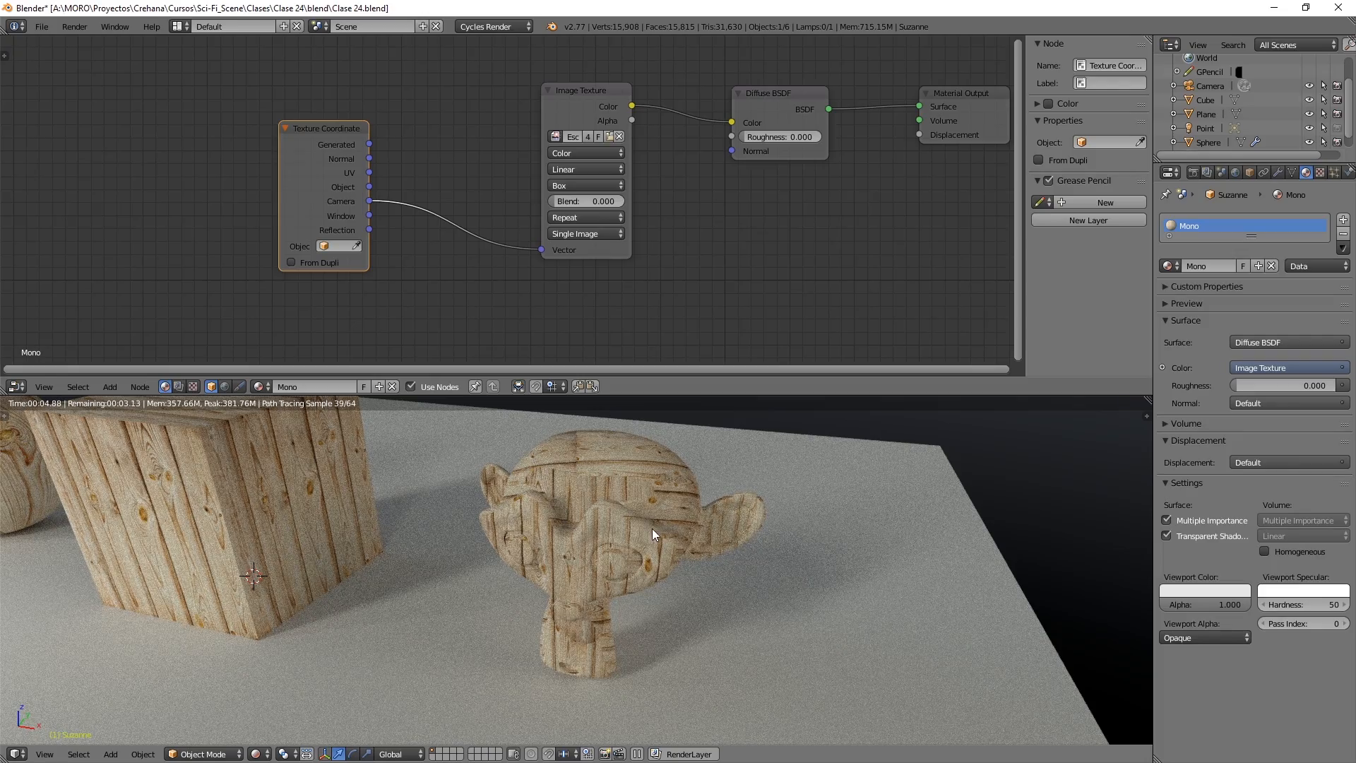
{"action": "middle_click_drag", "start_coordinate": [620, 514], "coordinate": [416, 538]}
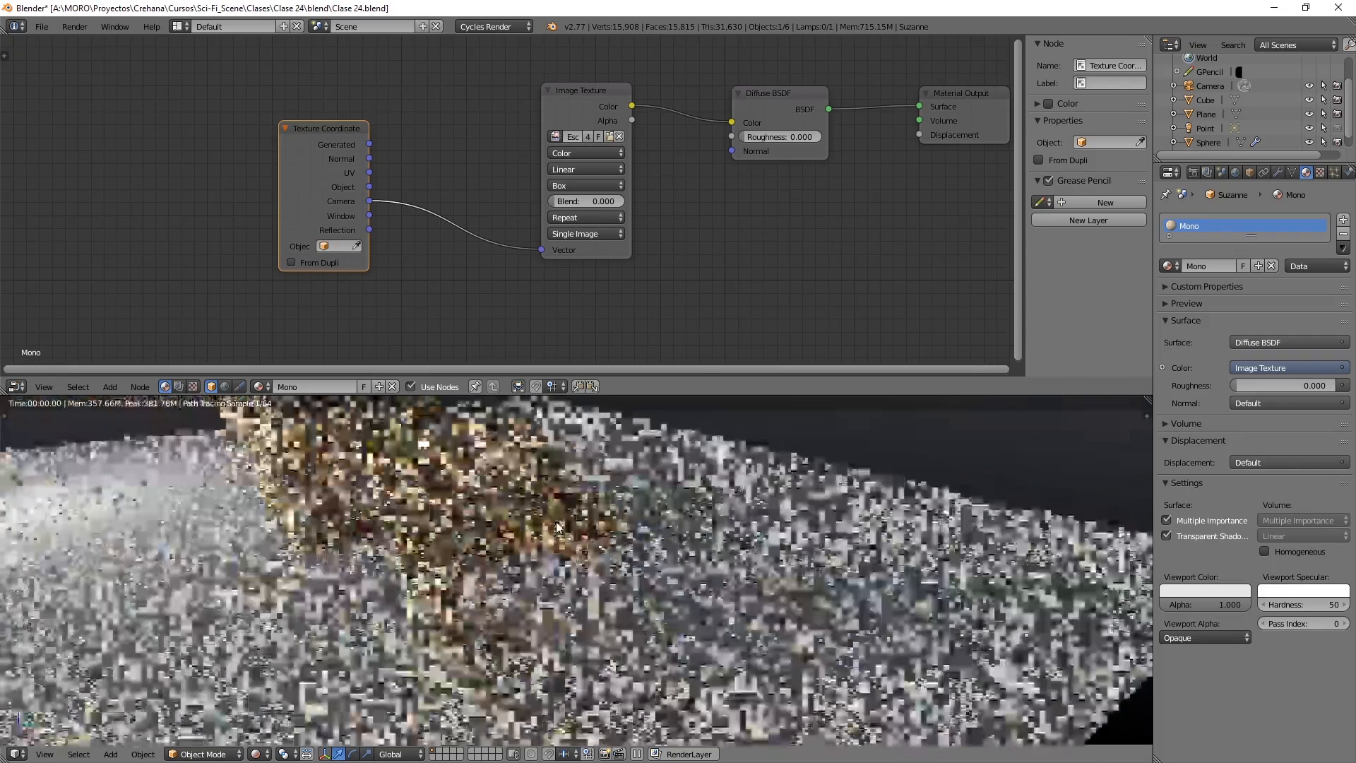
{"action": "scroll", "coordinate": [414, 537], "scroll_direction": "up", "scroll_amount": 8}
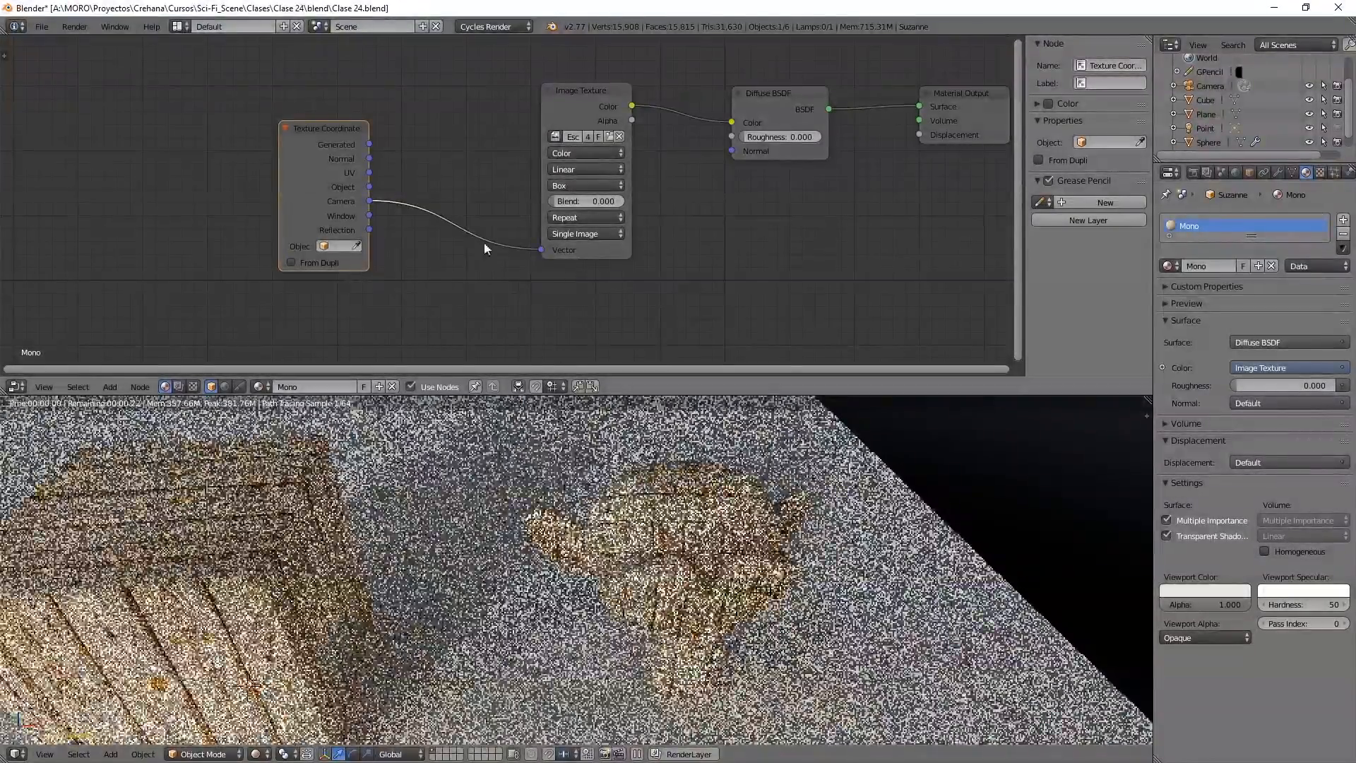
- Reposition the Texture Coordinate node slightly beside the Image Texture node in the Mono material
{"action": "left_click_drag", "start_coordinate": [341, 131], "coordinate": [315, 137]}
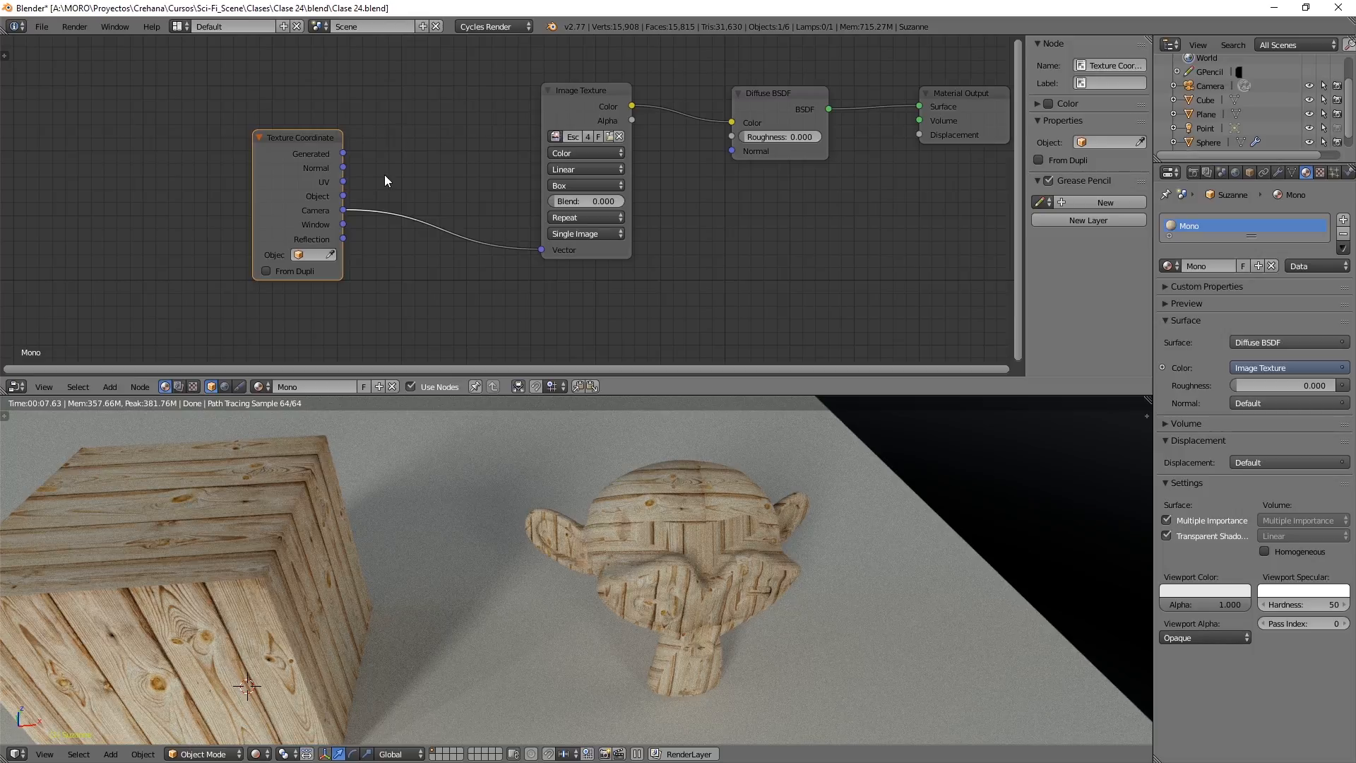
{"action": "left_click_drag", "start_coordinate": [316, 141], "coordinate": [348, 128]}
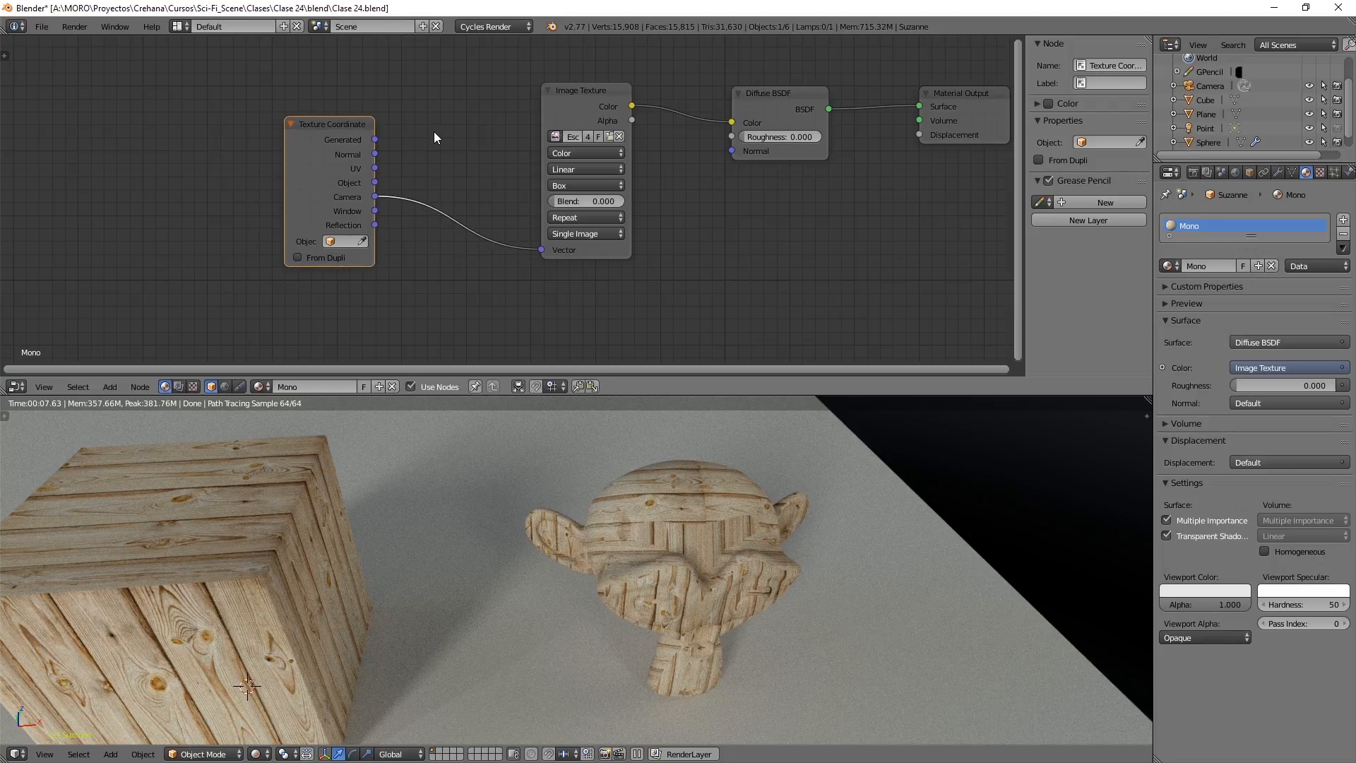